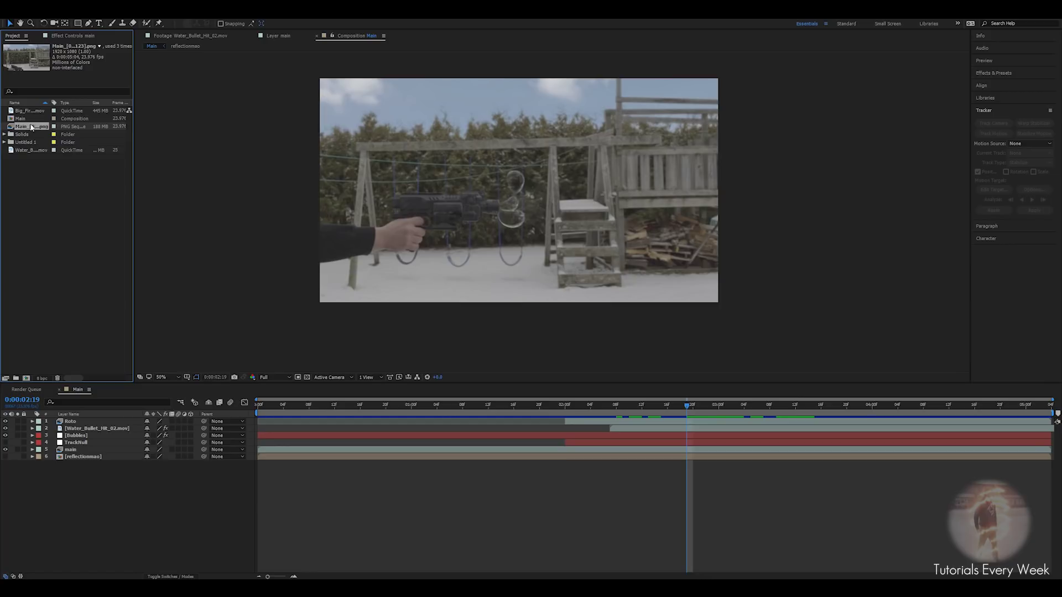
Create a new composition from the Main PNG sequence and add a null object to it.
left_click_drag(25, 128, 26, 379)
left_click_drag(268, 410, 539, 446)
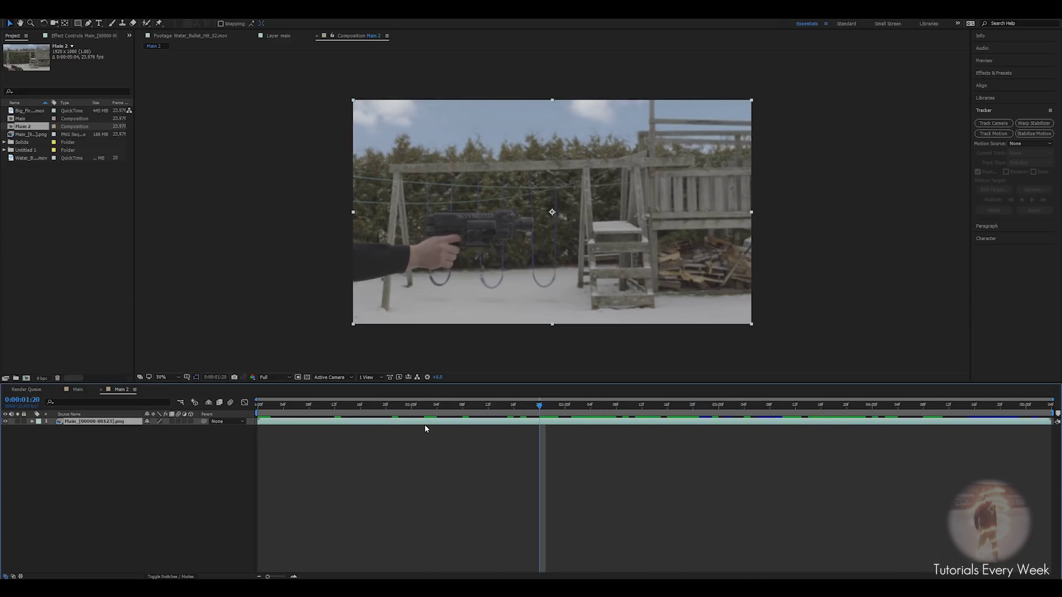
right_click(481, 441)
mouse_move(531, 446)
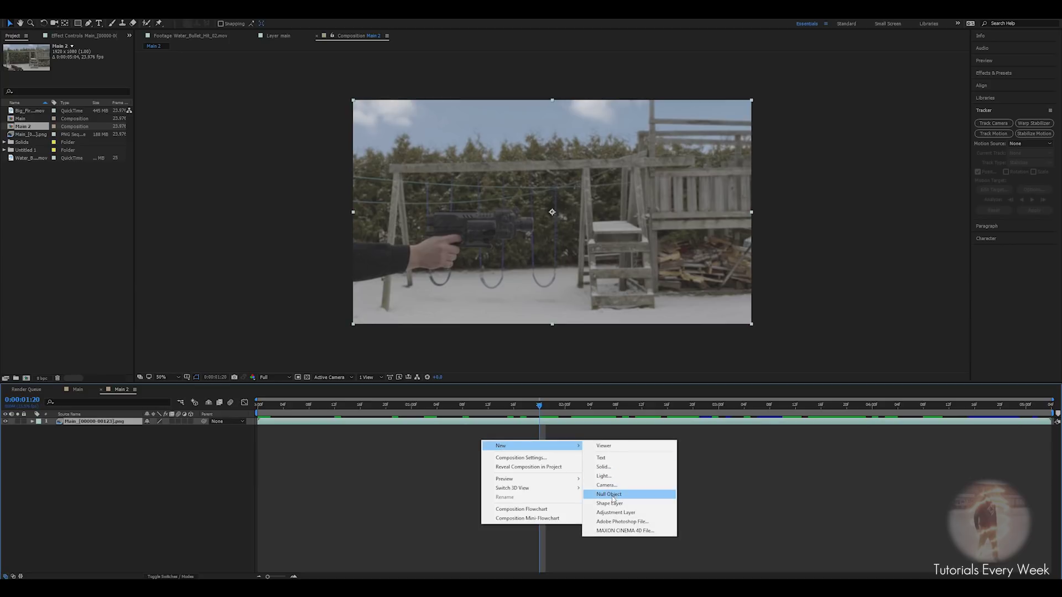
left_click(611, 495)
Trim the start of the null layer to 0:00:02:01 and rename the layer Tip Tracker.
left_click_drag(541, 406, 572, 406)
left_click_drag(258, 422, 572, 438)
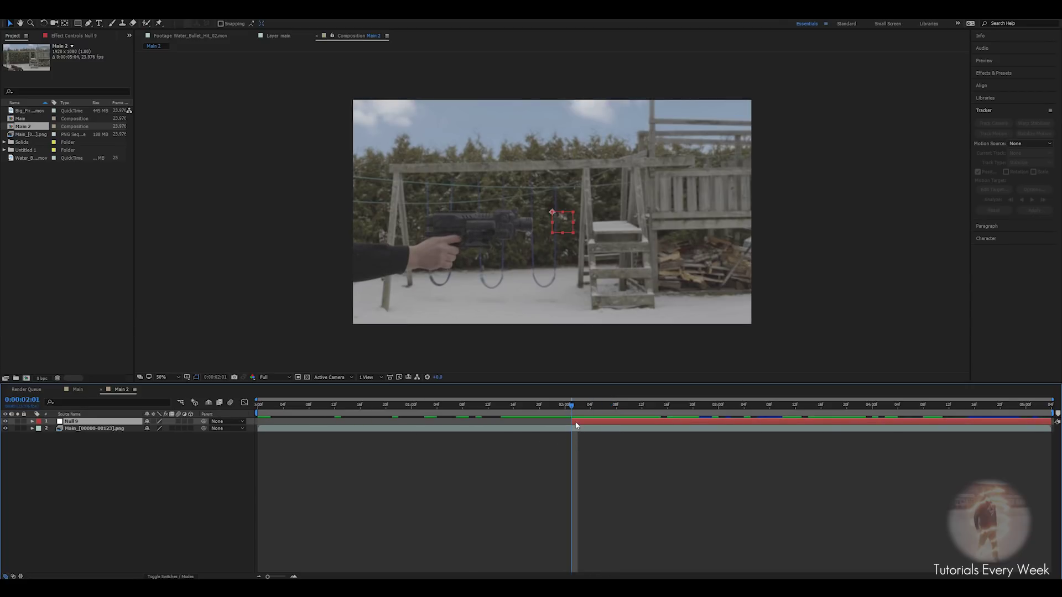
key("Return")
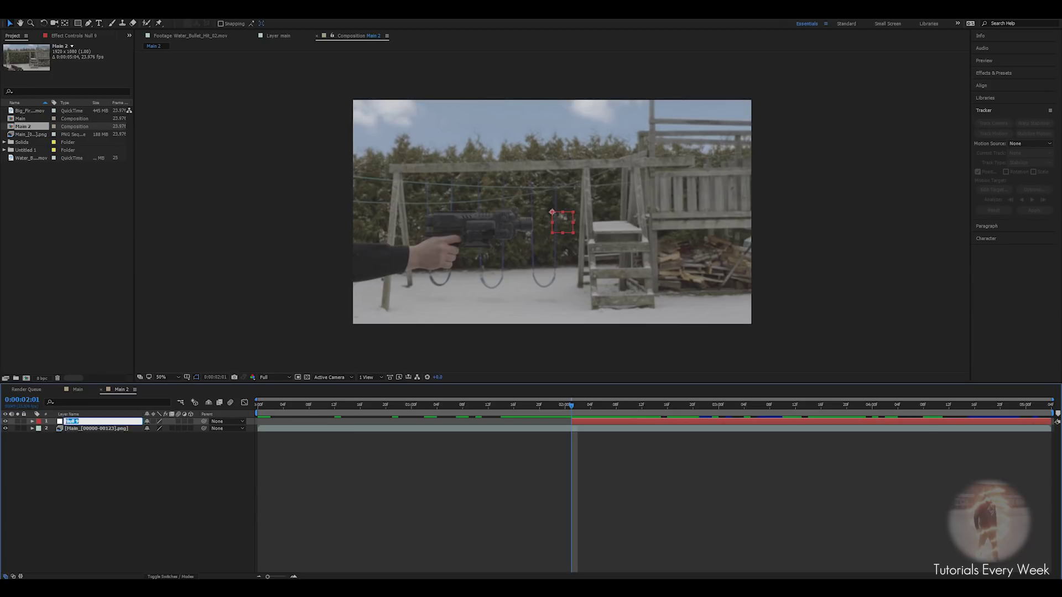
type("Tip Traker")
key("BackSpace")
key("BackSpace")
key("BackSpace")
key("BackSpace")
type("ckerer")
key("Return")
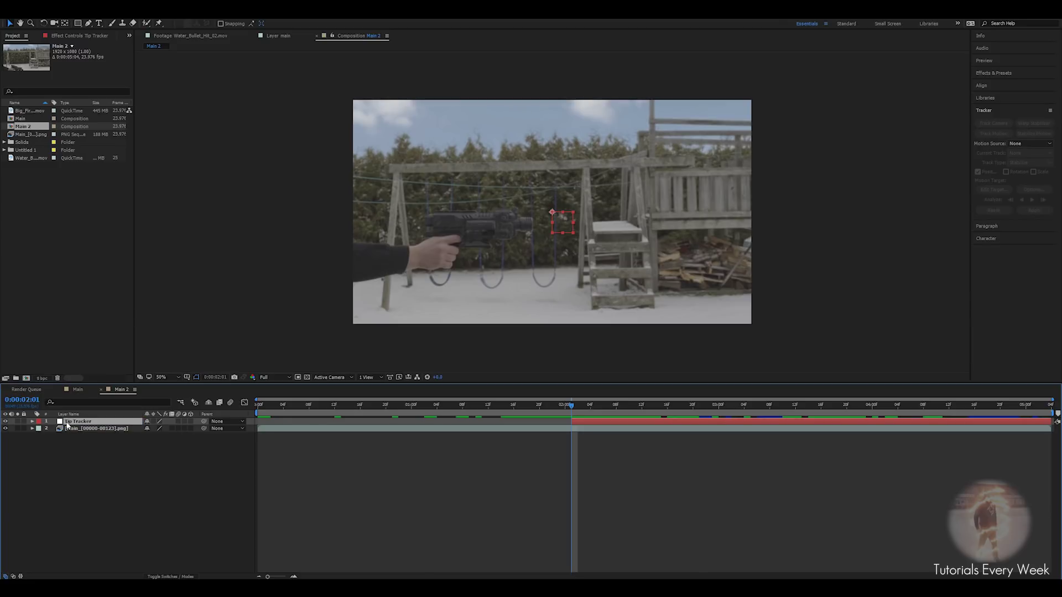
Start Track Motion on the Main footage layer and place the track point on the upper edge of the gun's muzzle.
left_click(555, 429)
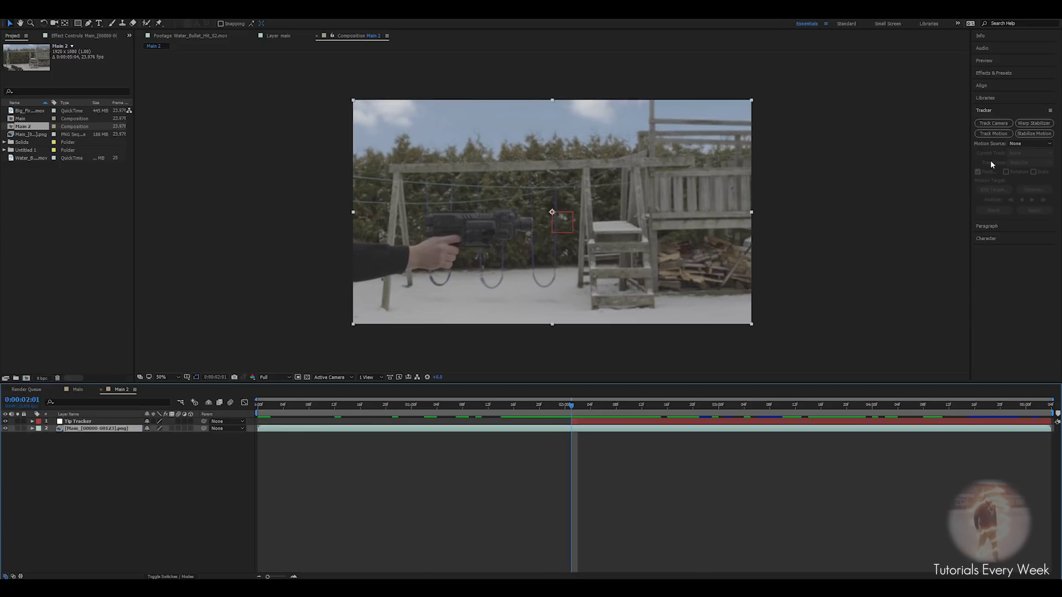
left_click(996, 134)
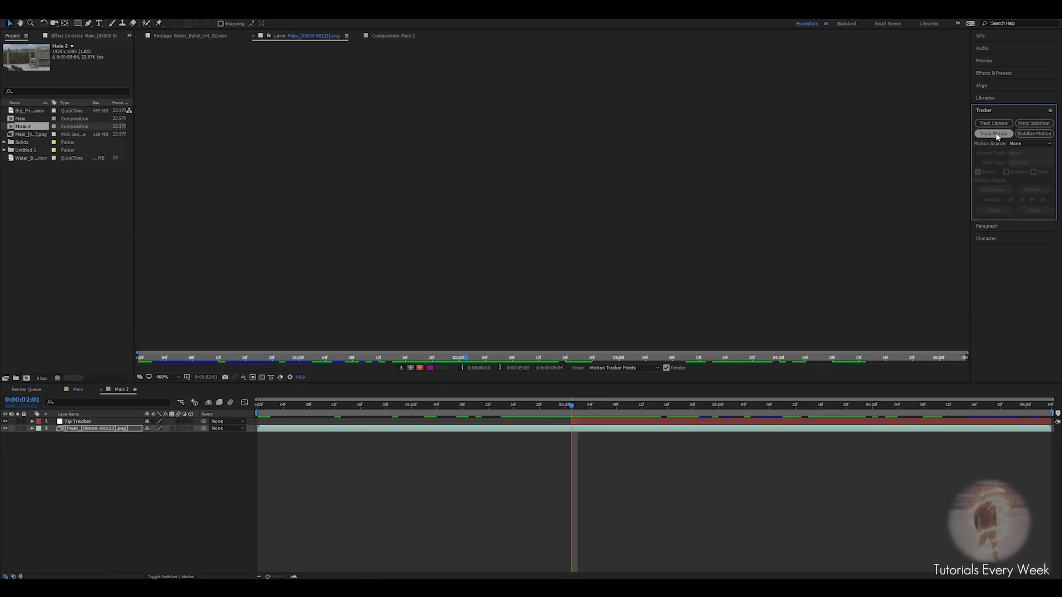
left_click_drag(545, 208, 342, 270)
left_click_drag(490, 240, 556, 111)
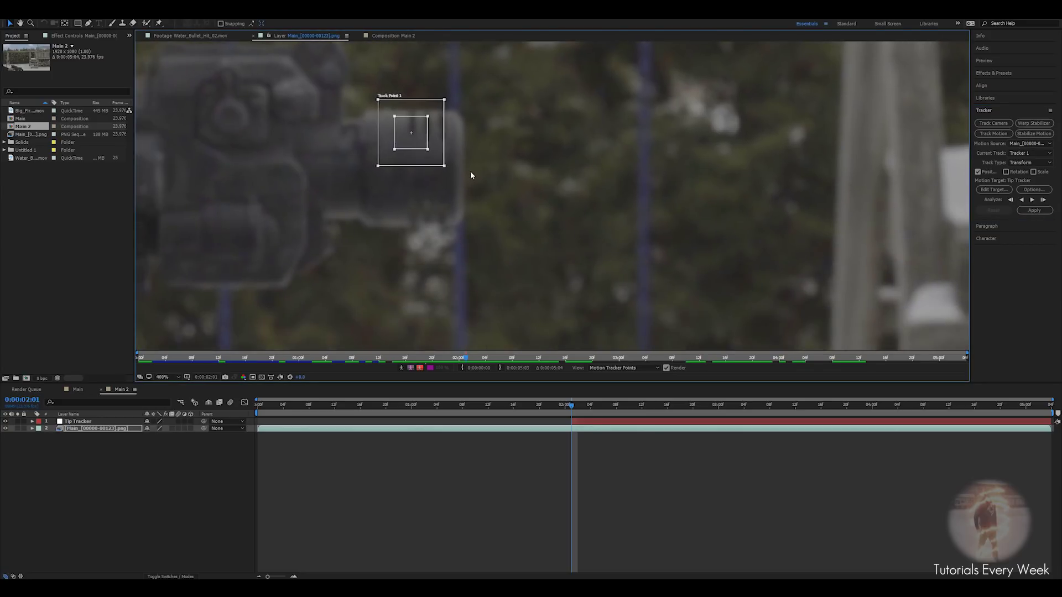
scroll(470, 172, "down", 1)
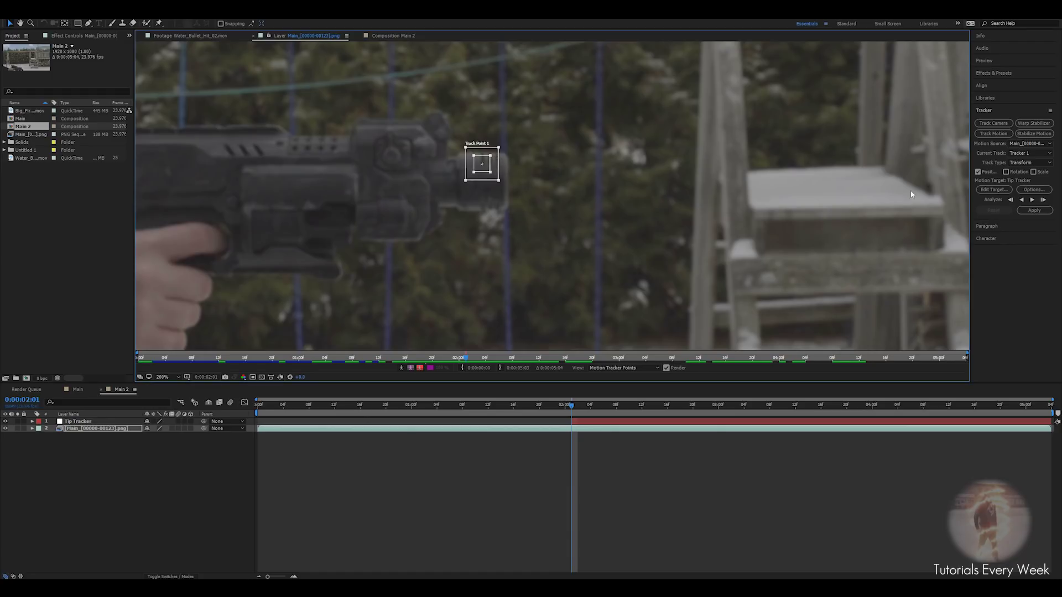
Use Tip Tracker as the motion target, analyze the track forward to the end of the clip and review it.
left_click(993, 189)
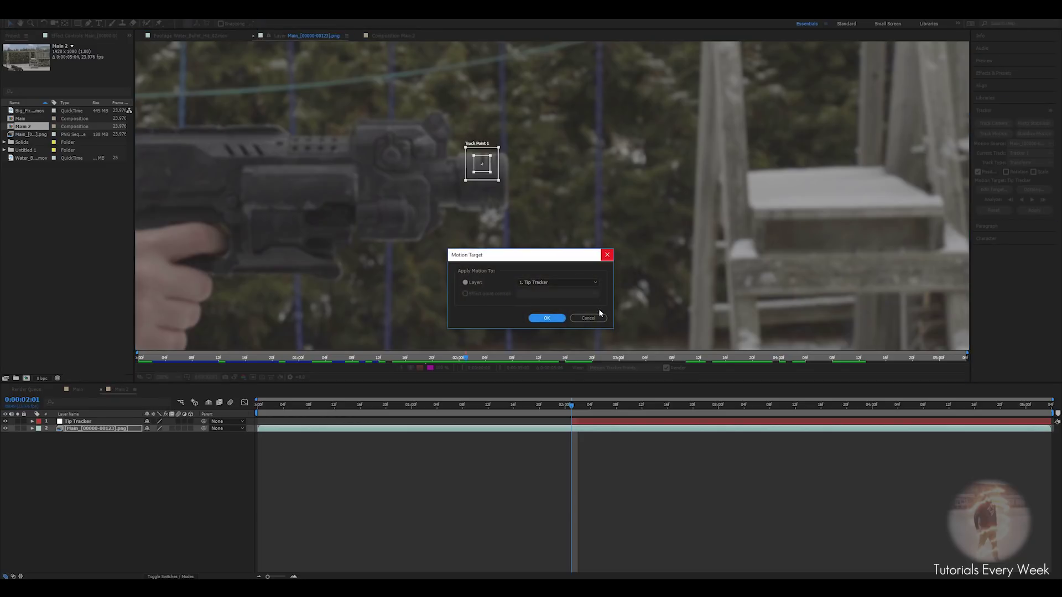
left_click(546, 317)
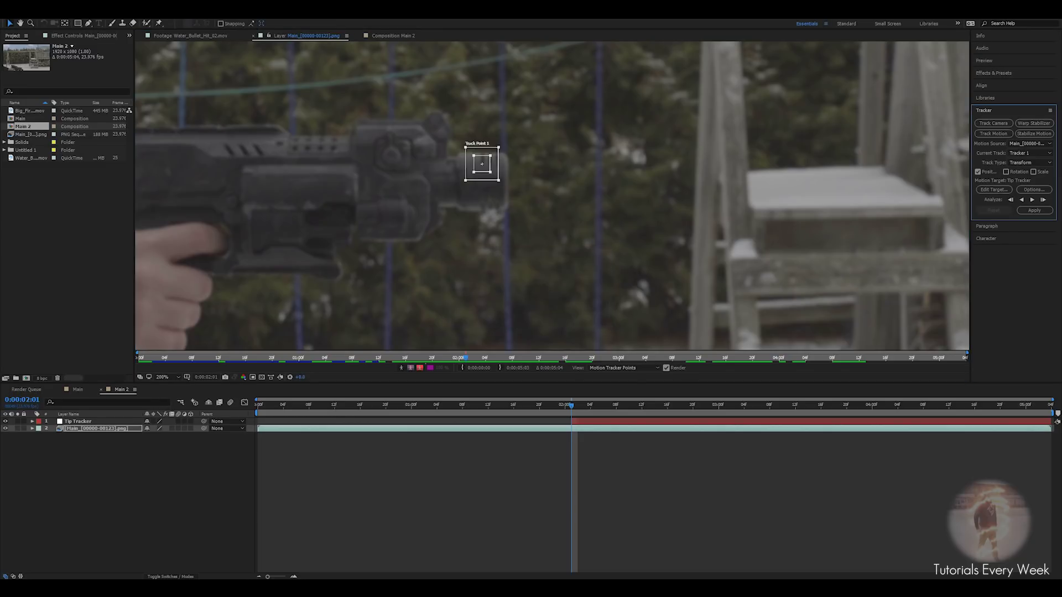
left_click(1033, 200)
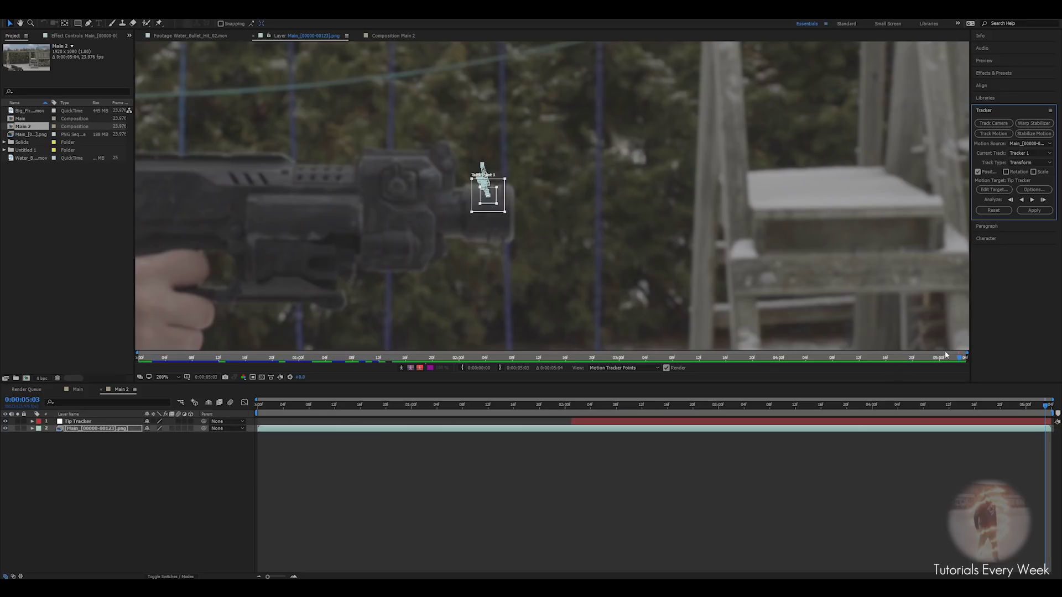
left_click_drag(957, 358, 793, 367)
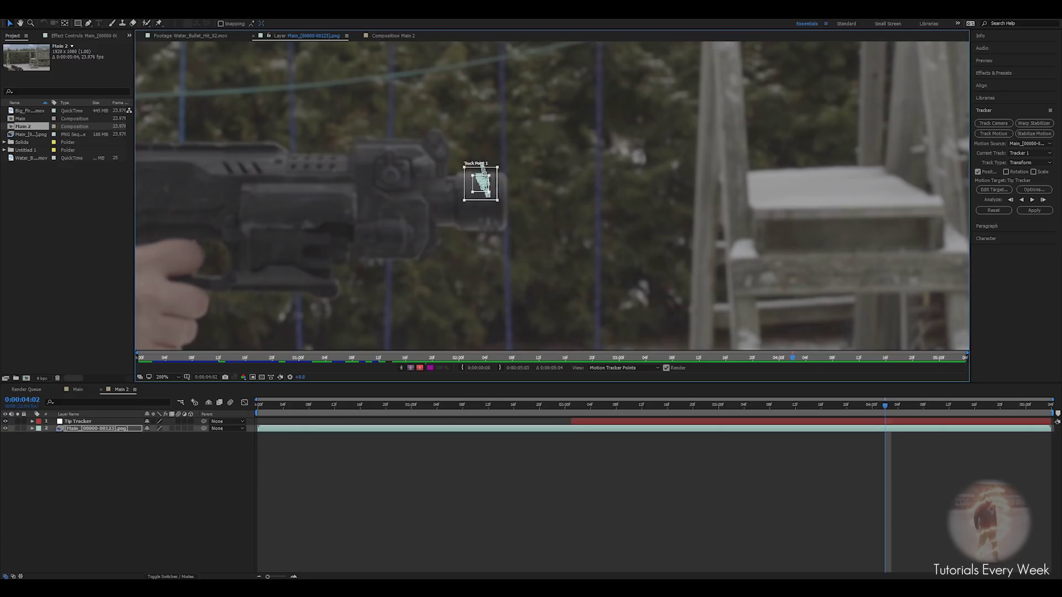
Apply the tracking data to the Tip Tracker null in both dimensions and collapse the footage layer's tracker properties.
left_click(1033, 211)
left_click(524, 303)
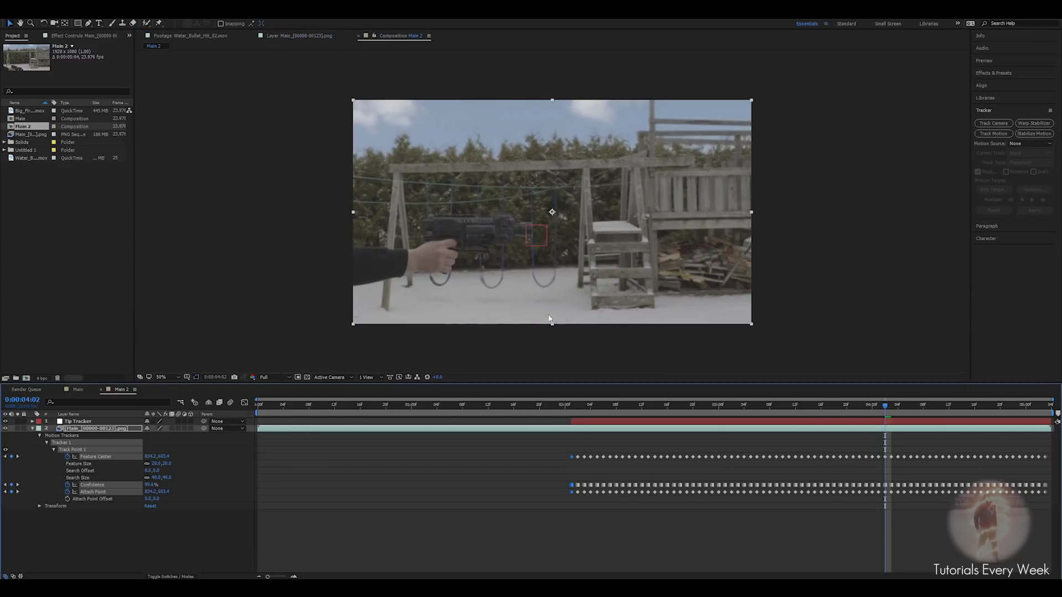
left_click(31, 428)
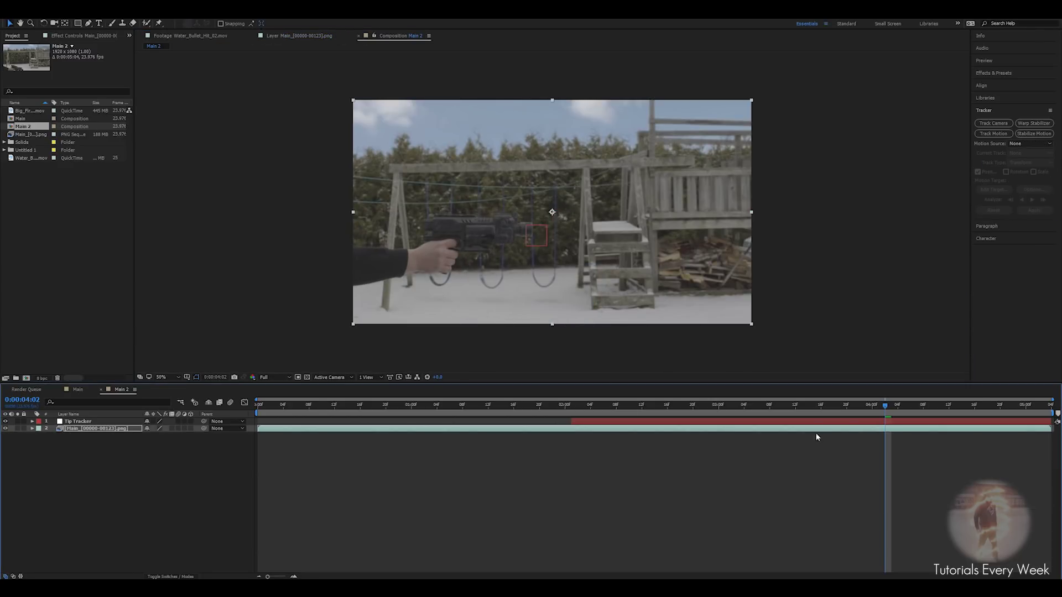
Shift all Position keyframes of Tip Tracker together so the null sits at the front of the muzzle, and check the motion.
left_click_drag(876, 416, 576, 425)
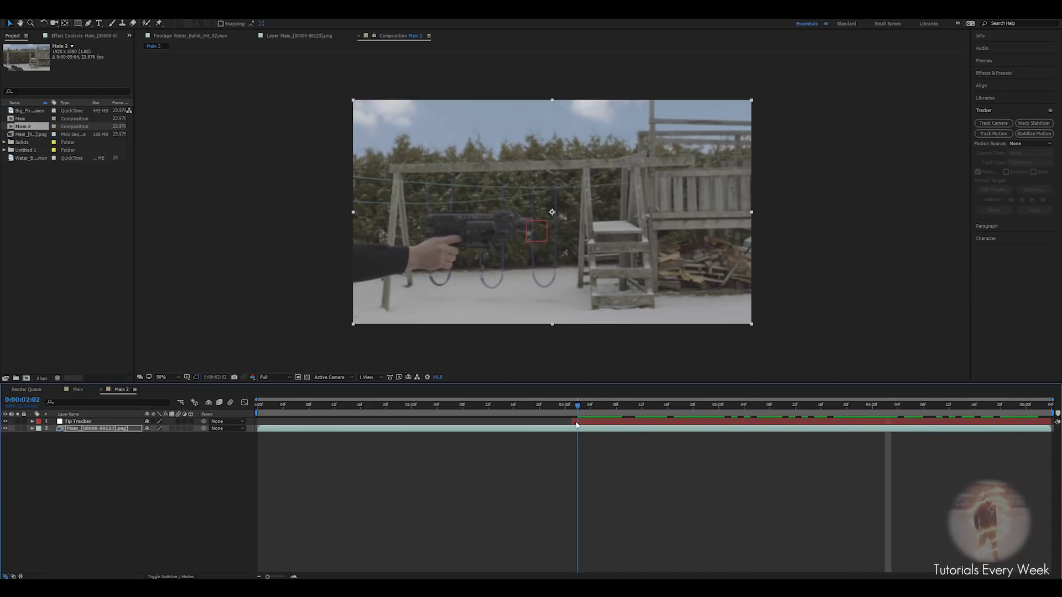
left_click(581, 424)
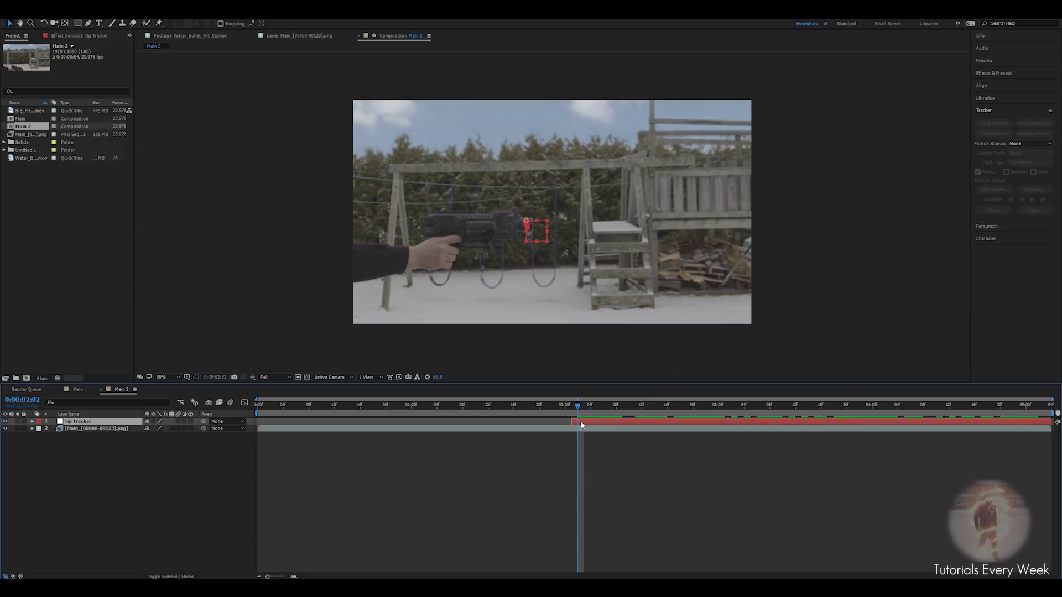
key("p")
scroll(493, 258, "up", 7)
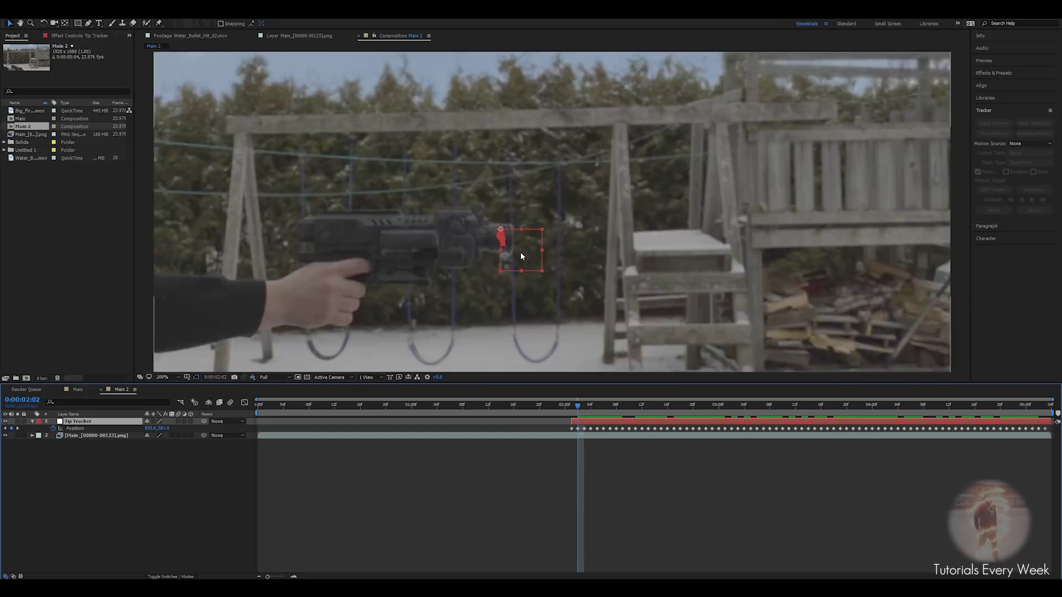
left_click_drag(487, 225, 697, 48)
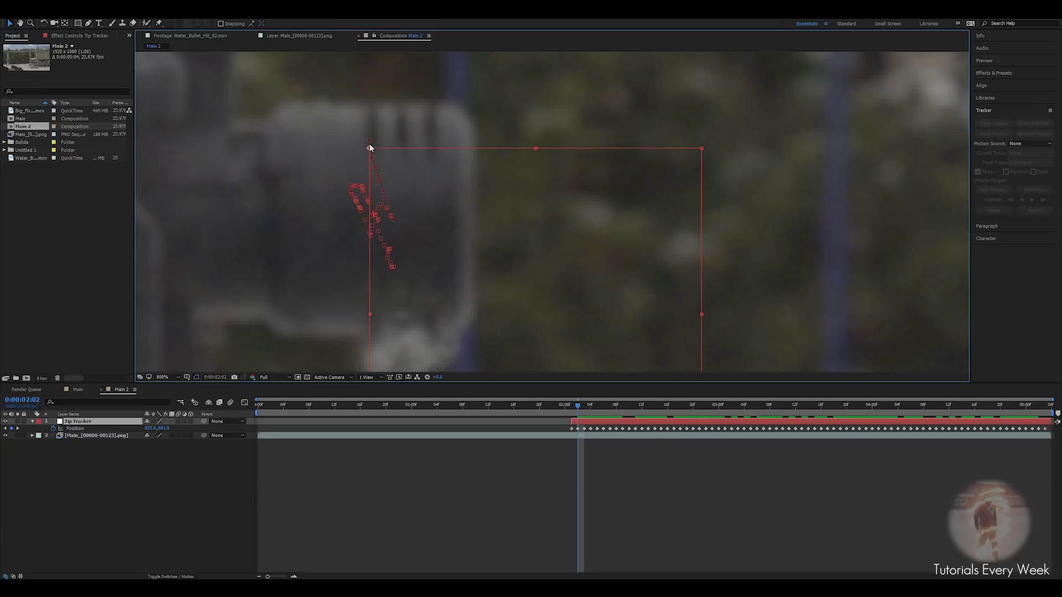
left_click(75, 429)
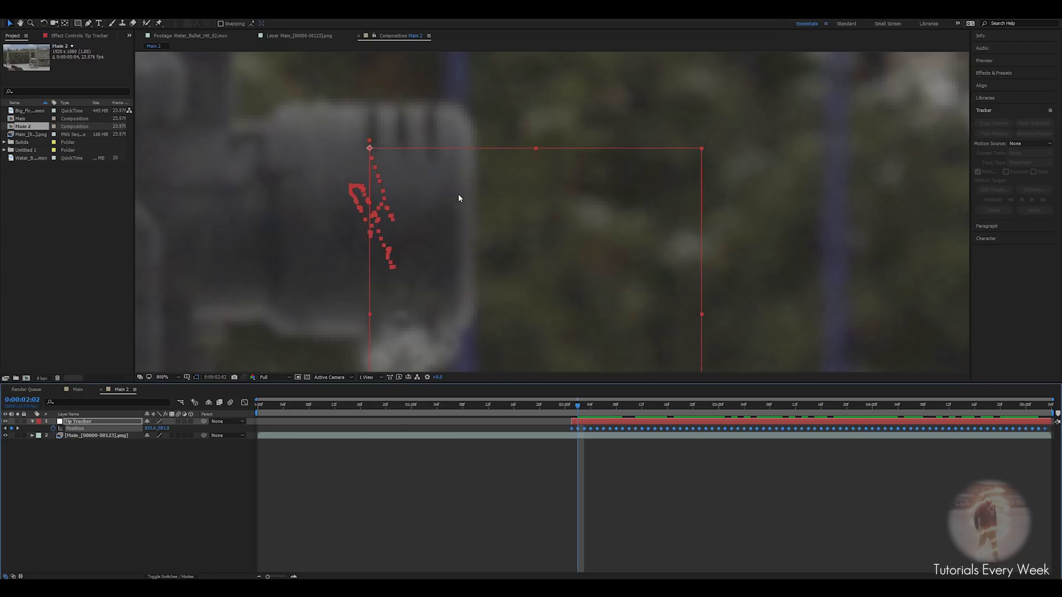
left_click_drag(398, 180, 490, 219)
scroll(492, 216, "down", 1)
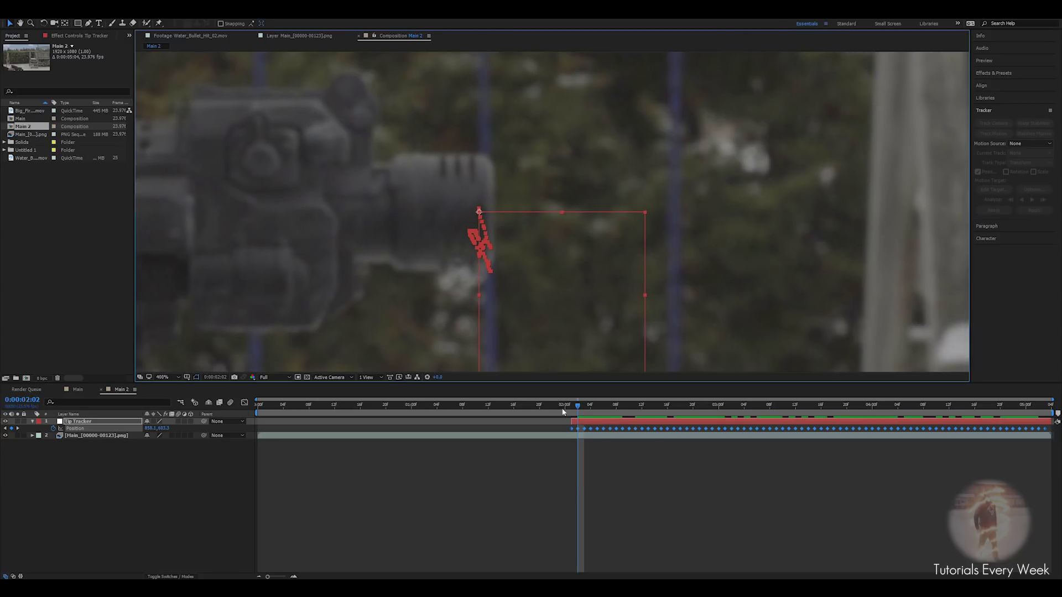
left_click_drag(578, 407, 643, 435)
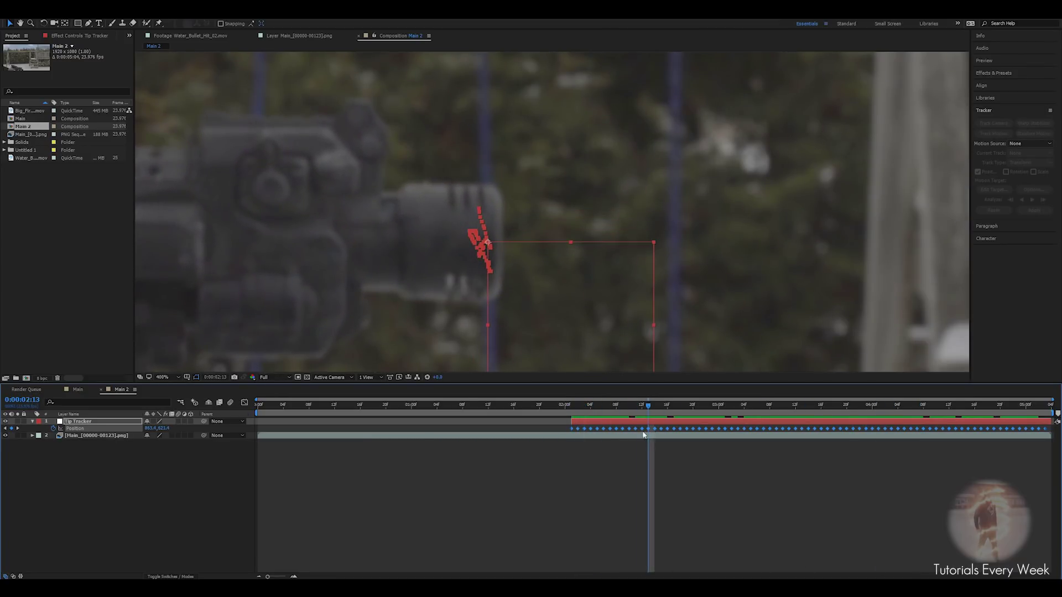
Collapse the Tip Tracker properties and create a comp-sized light blue solid named Bubbbles.
left_click(33, 422)
left_click(538, 464)
right_click(578, 458)
mouse_move(617, 465)
left_click(711, 484)
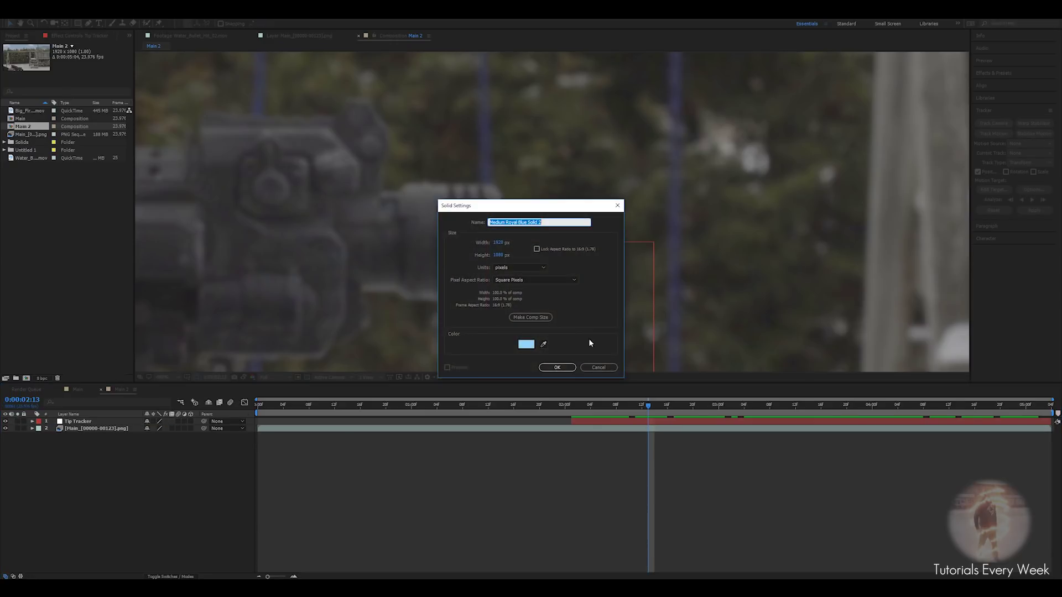
type("Bubbbles")
key("Return")
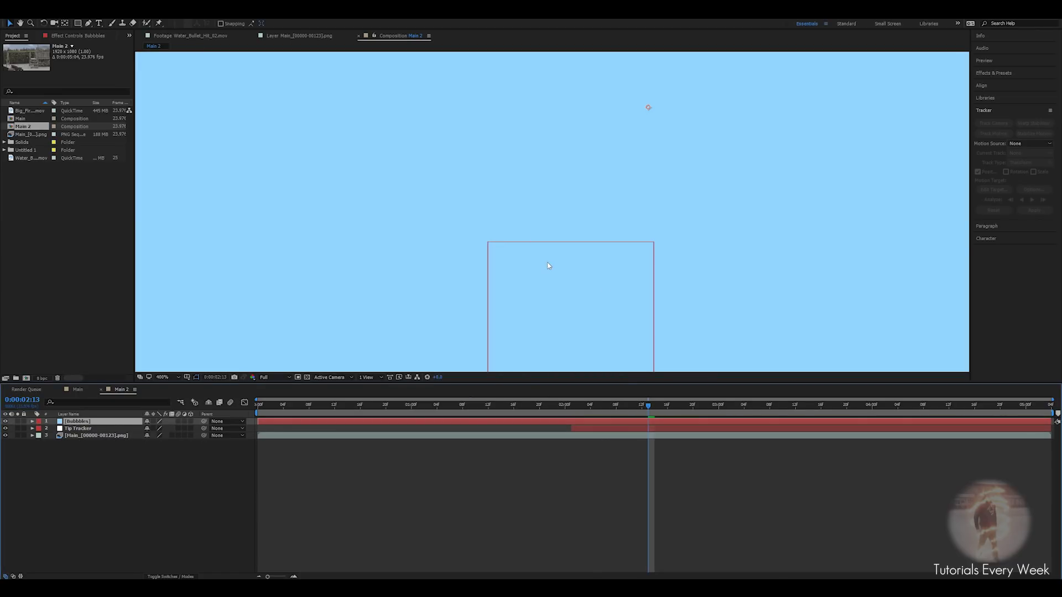
Move to 0:00:02:05 and apply the Foam effect to the Bubbbles solid.
left_click_drag(646, 408, 595, 425)
key("ctrl+space")
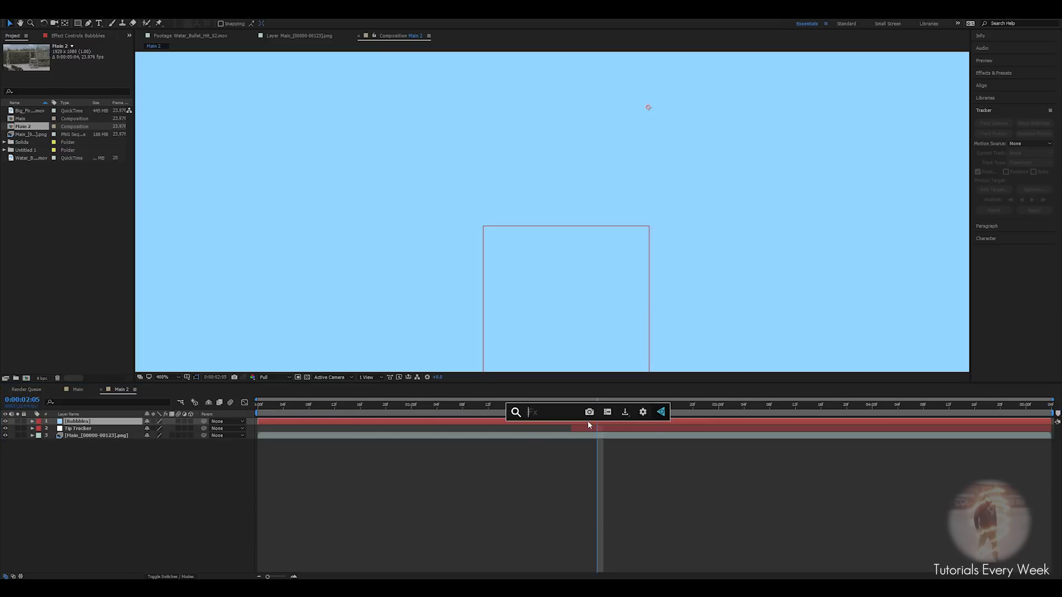
type("foam")
key("Return")
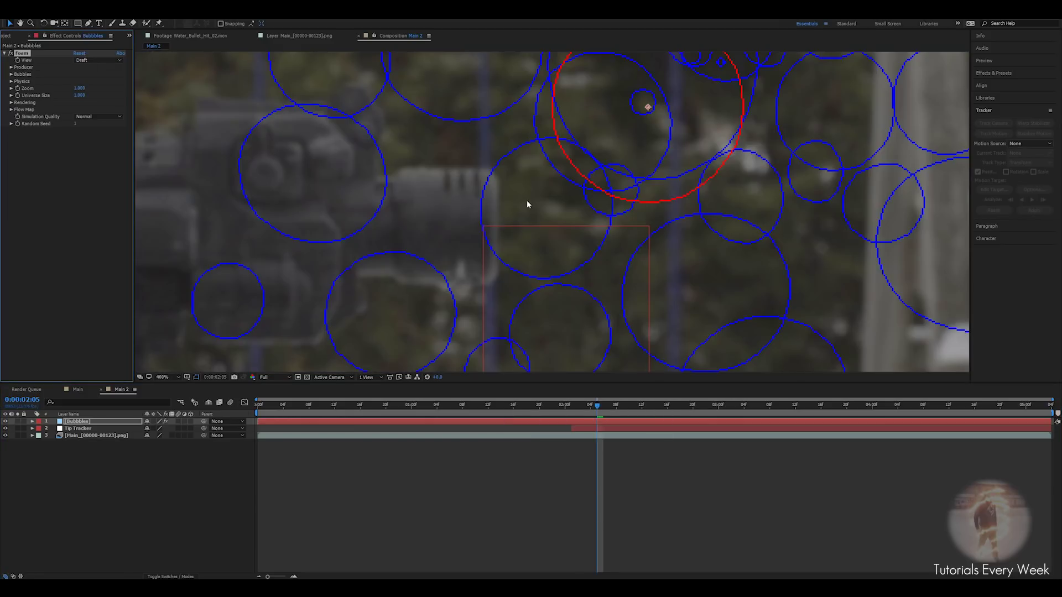
Preview the draft bubbles over the footage and set the Foam view to Rendered.
scroll(524, 202, "down", 3)
scroll(510, 206, "up", 1)
left_click_drag(532, 220, 486, 238)
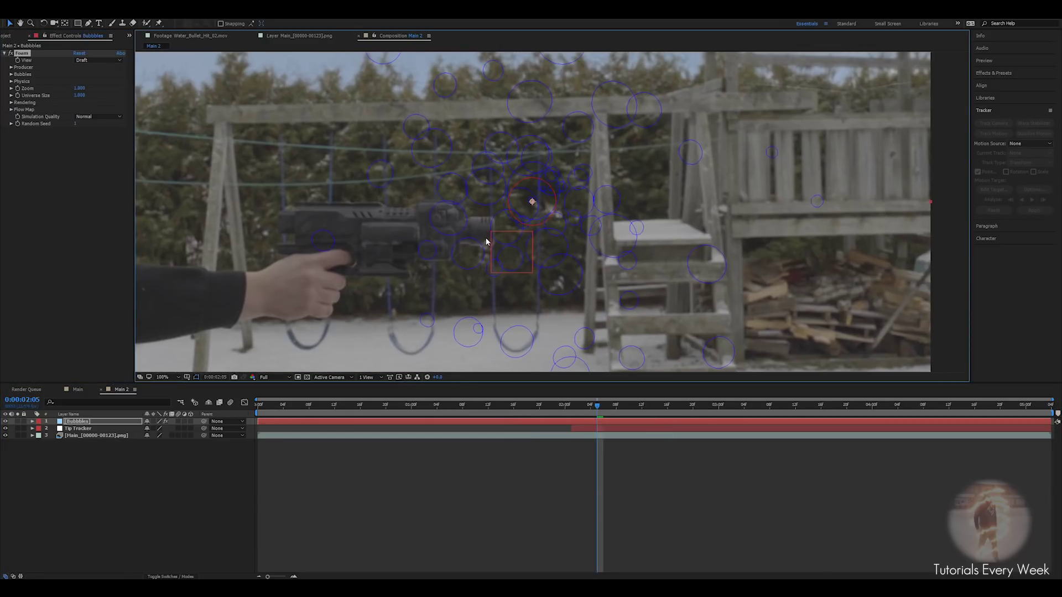
key("space")
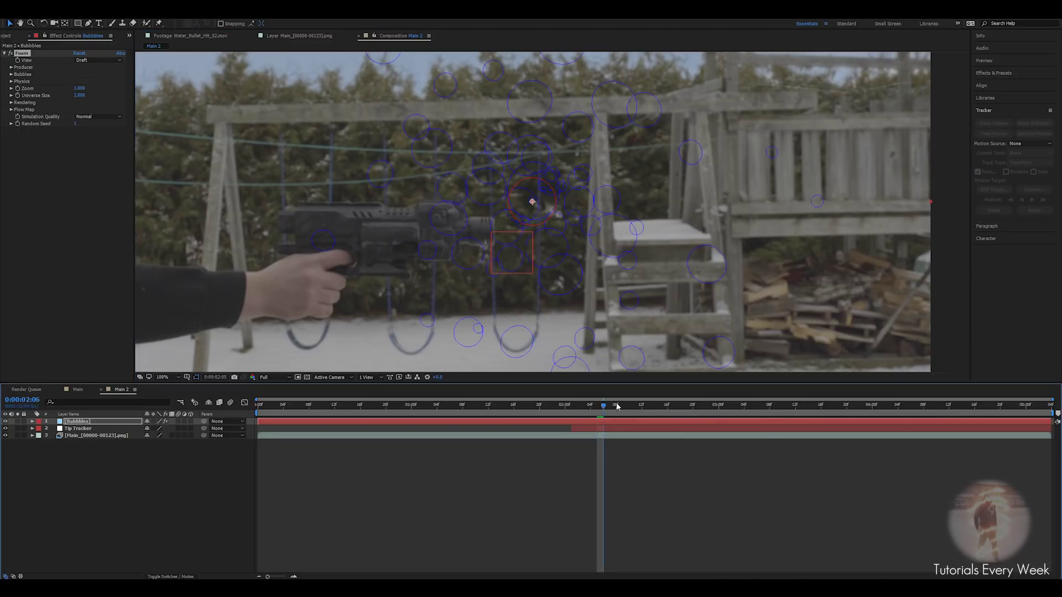
left_click(89, 62)
left_click(89, 82)
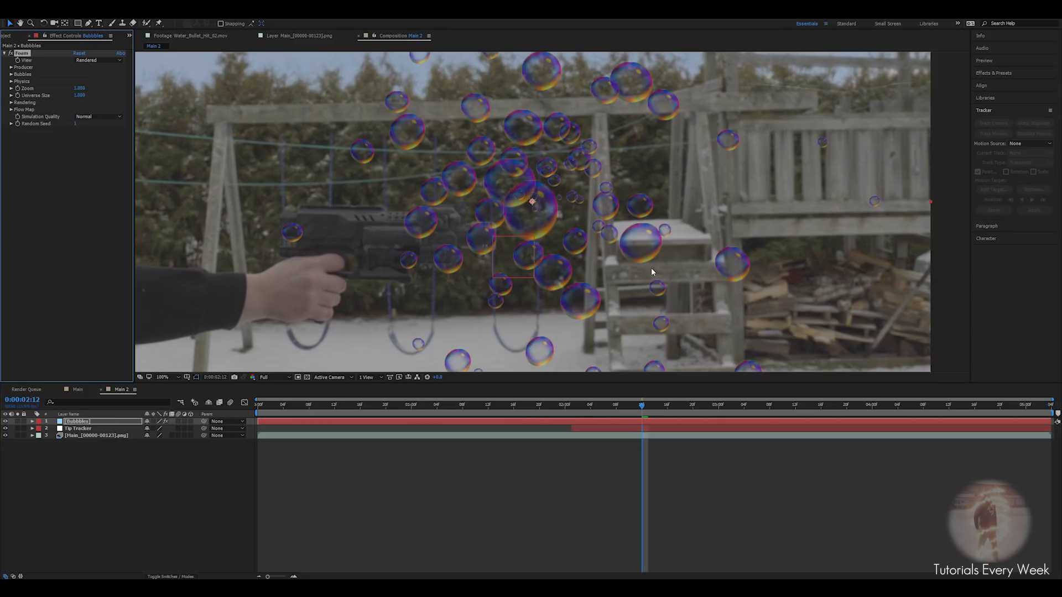
Set the Foam Producer X Size and Producer Y Size to 0 and check the bubbles at earlier frames back to 0:00:02:01.
left_click(11, 67)
left_click(81, 82)
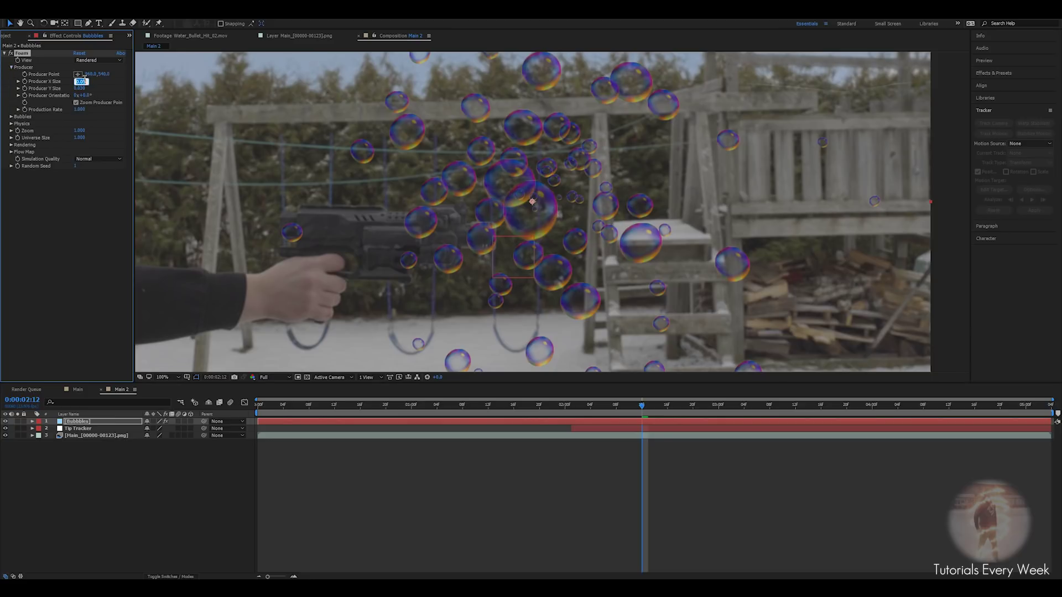
type("0")
key("Tab")
key("Caps_Lock")
type("0")
key("Return")
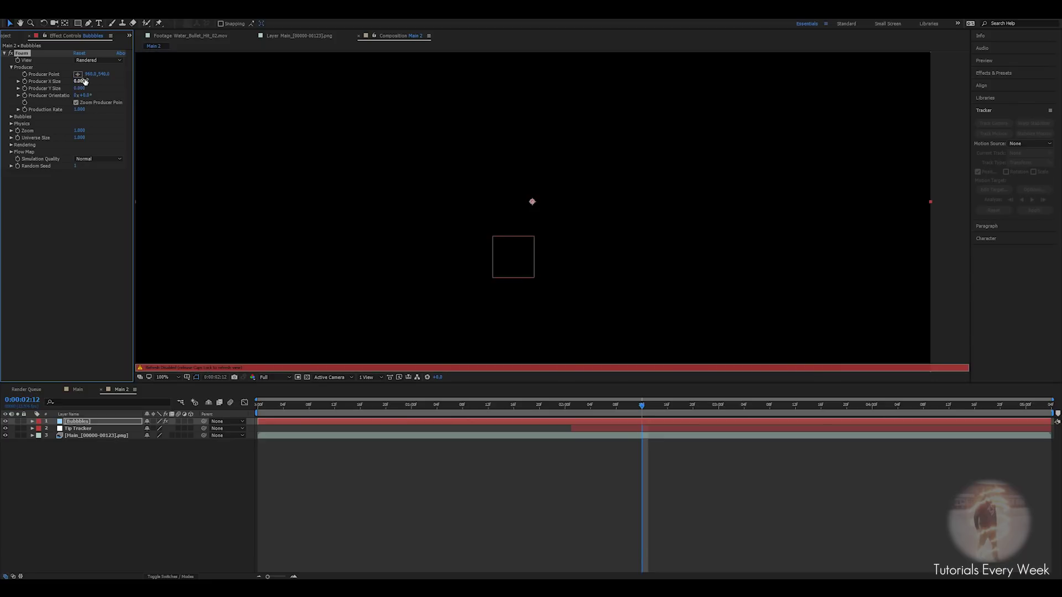
key("Caps_Lock")
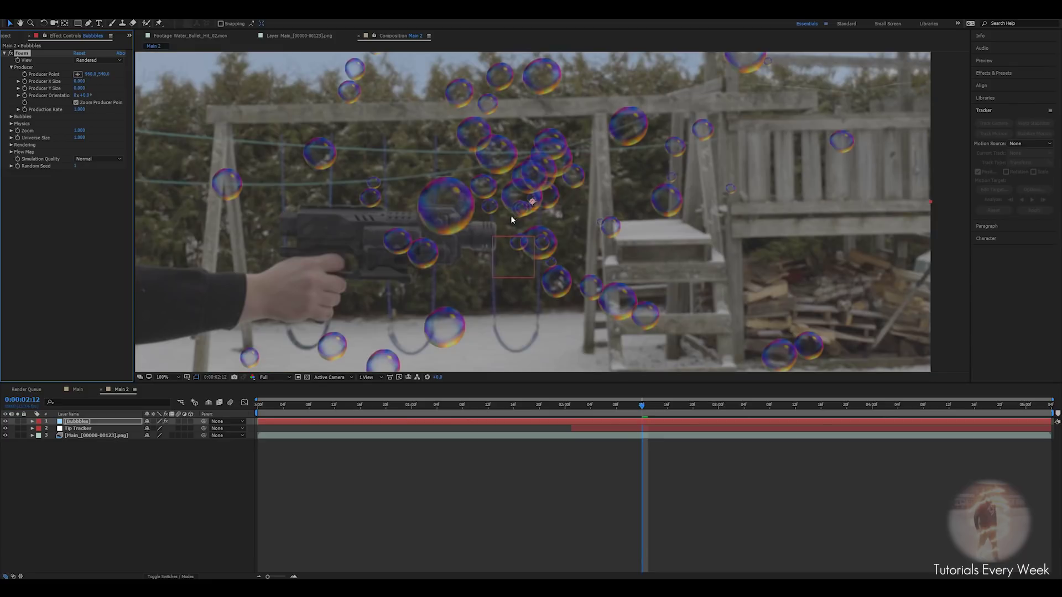
left_click_drag(632, 406, 573, 408)
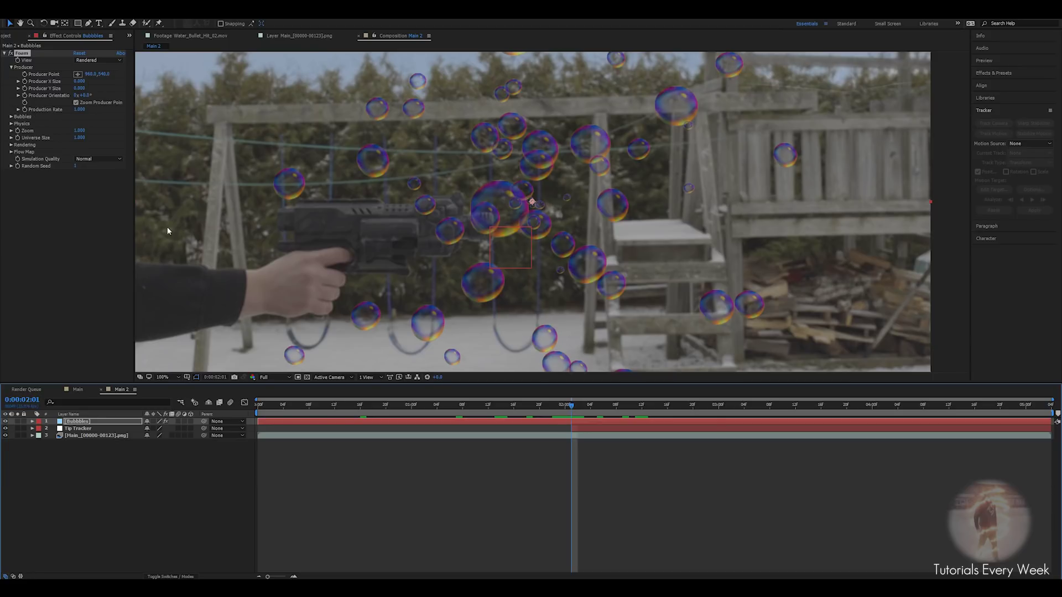
Try a Foam Production Rate of 3.
left_click(82, 110)
type("3")
key("Return")
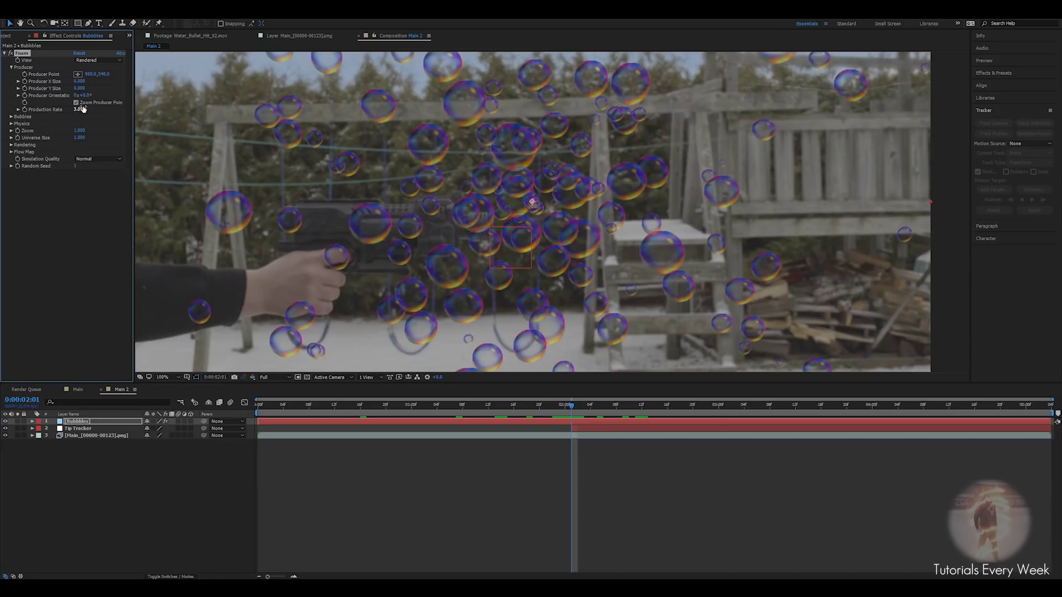
Set the Foam Production Rate to 0.1.
left_click(81, 110)
type("0.1")
key("Return")
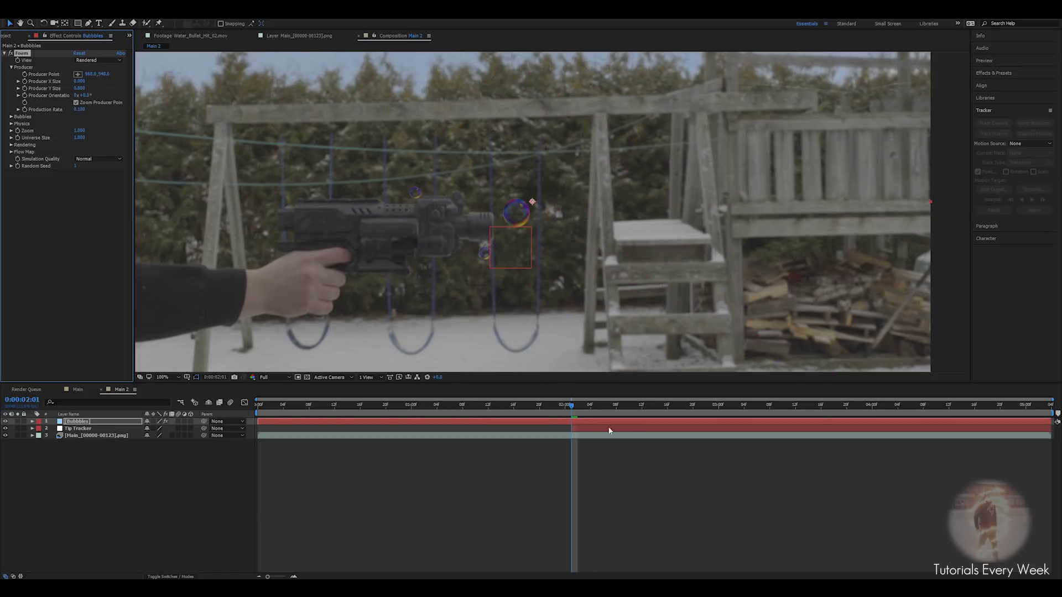
Check the bubbles up to 0:00:02:07 and set the Foam Production Rate to 0.24.
left_click_drag(572, 407, 608, 414)
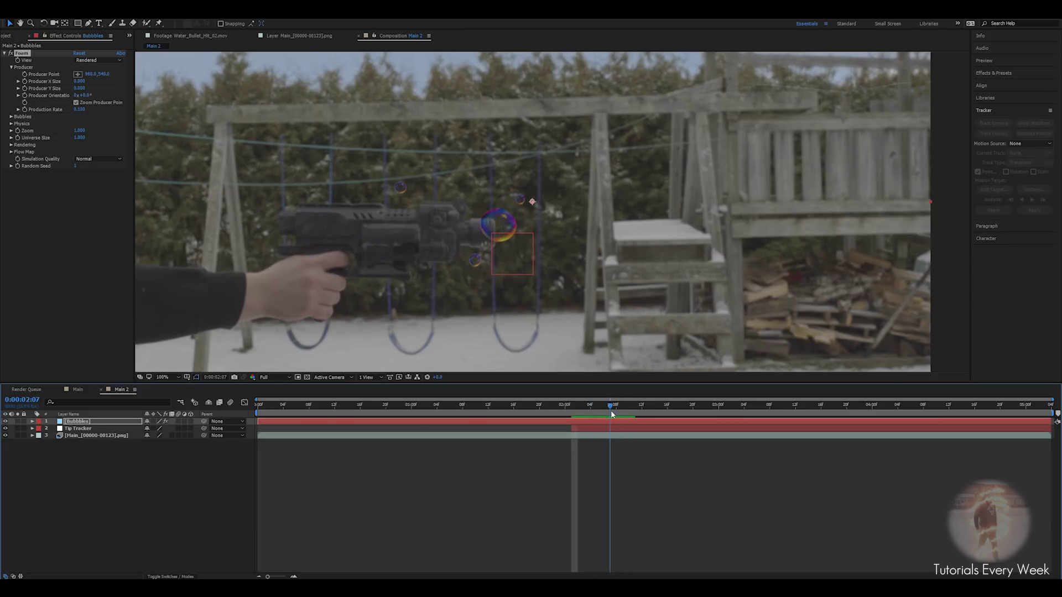
left_click(78, 110)
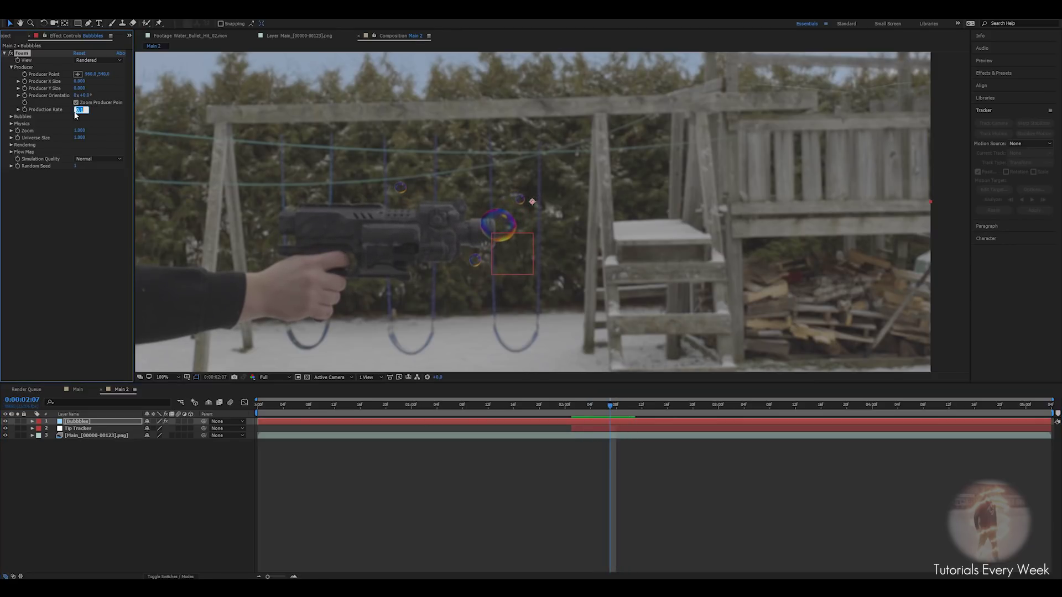
key("BackSpace")
type(".24")
key("Return")
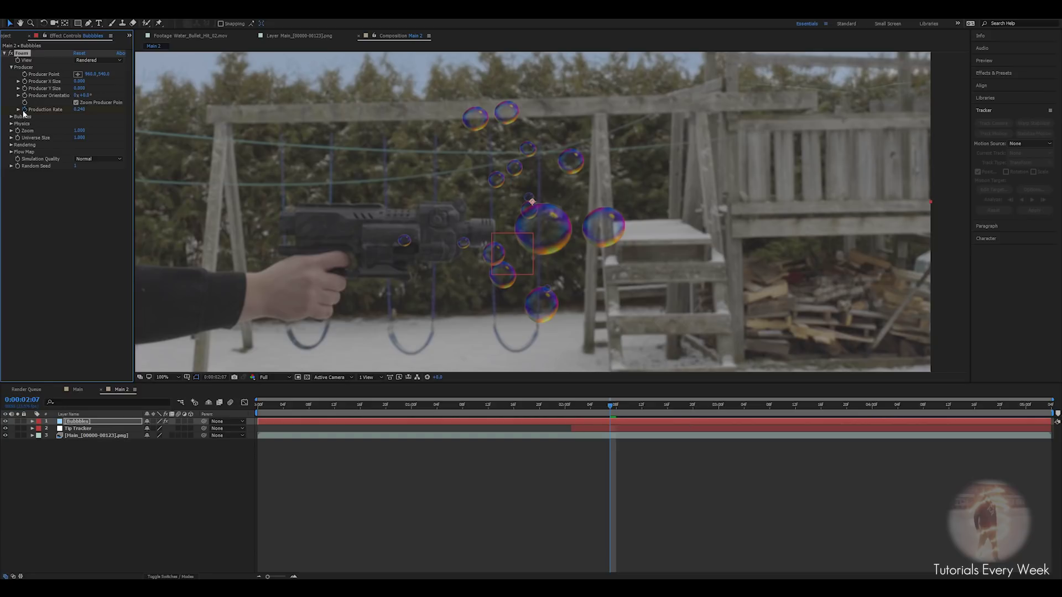
Keyframe the Production Rate at 0 on 0:00:02:06, one frame before the 0.24 keyframe, and reveal the keyframes in the timeline.
key("Page_Up")
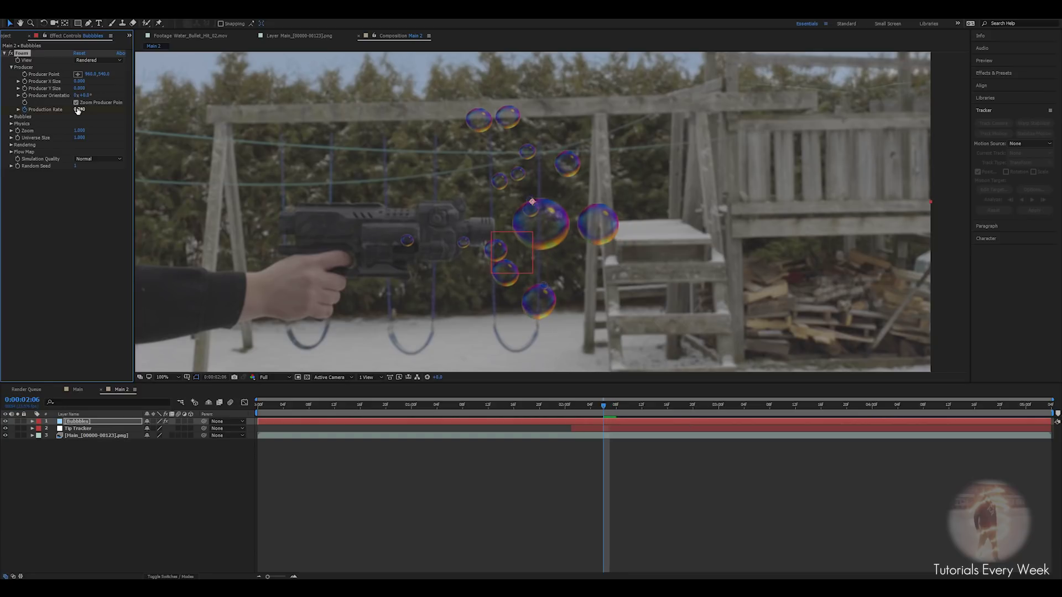
left_click(79, 110)
type("0")
key("Return")
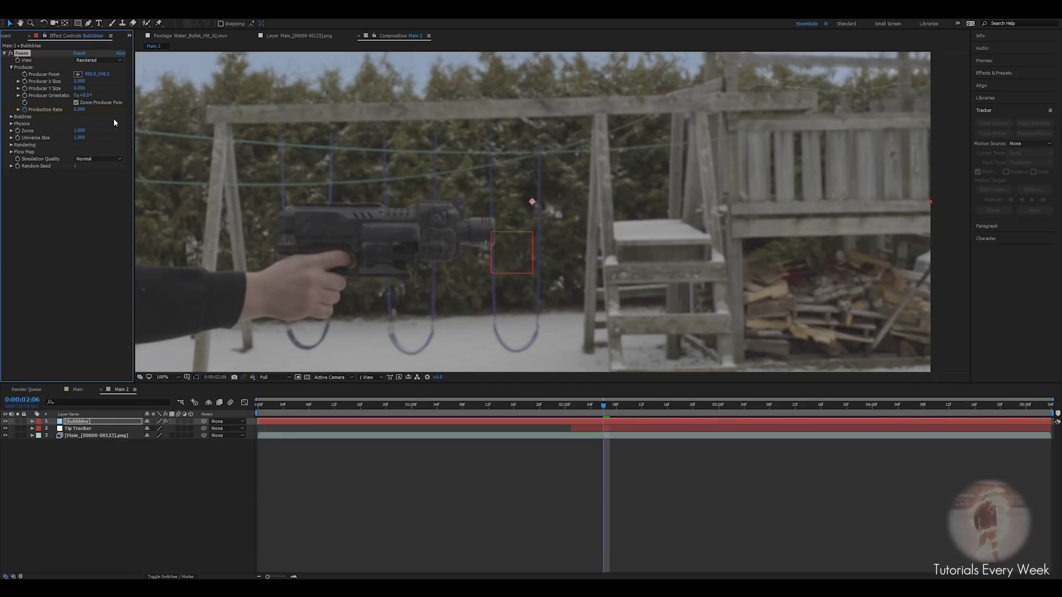
left_click_drag(603, 410, 650, 410)
key("u")
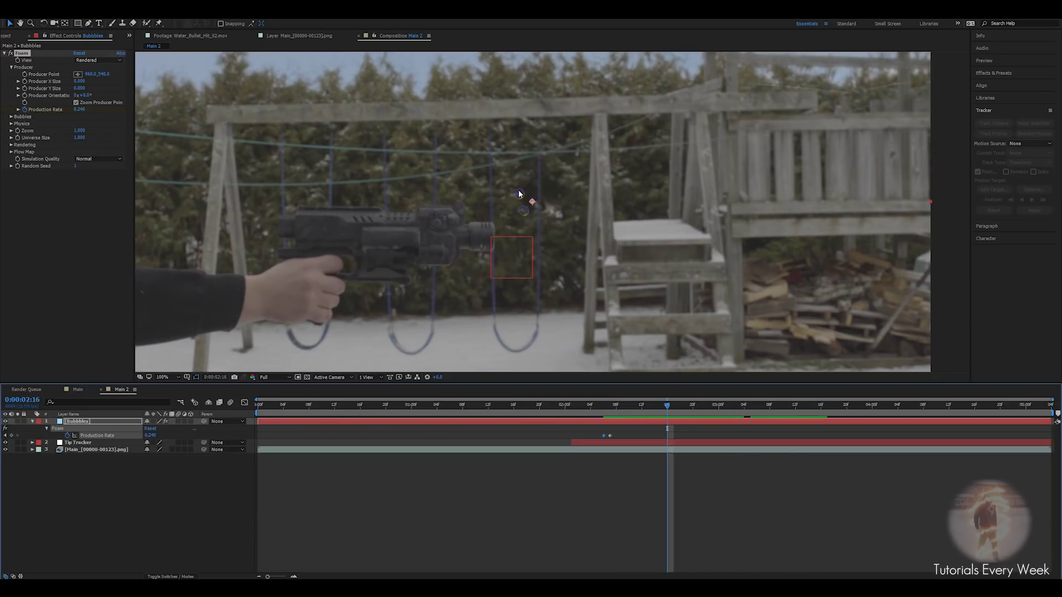
Move both Production Rate keyframes to the start of the Tip Tracker layer at 0:00:02:01 and preview the bubbles.
left_click_drag(655, 405, 610, 412)
left_click(542, 406)
mouse_move(638, 410)
left_mouse_down()
mouse_move(587, 406)
mouse_move(636, 409)
left_mouse_up()
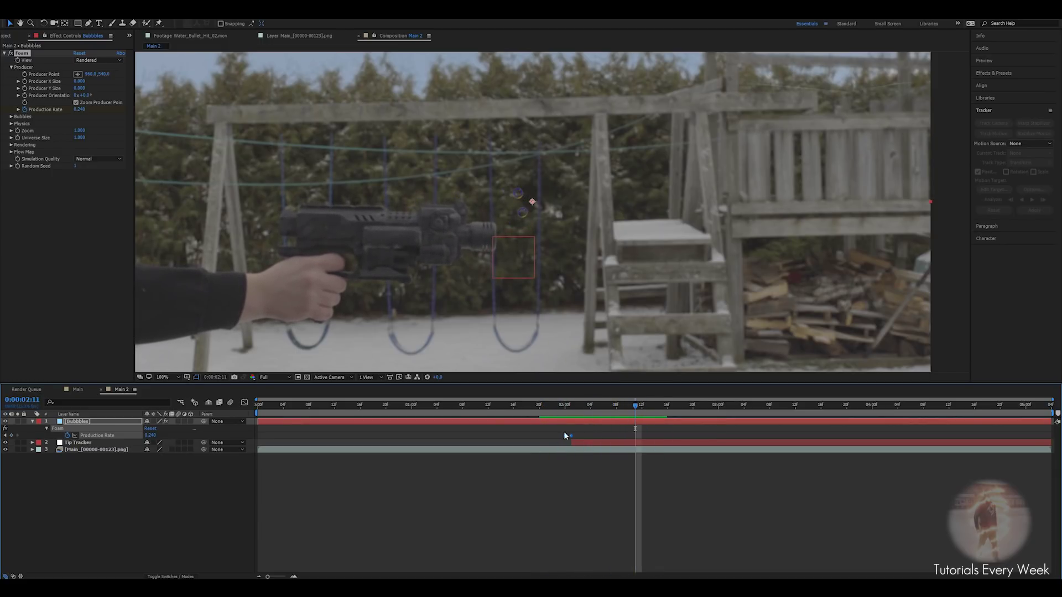
left_click_drag(573, 437, 578, 433)
left_click_drag(634, 412, 673, 417)
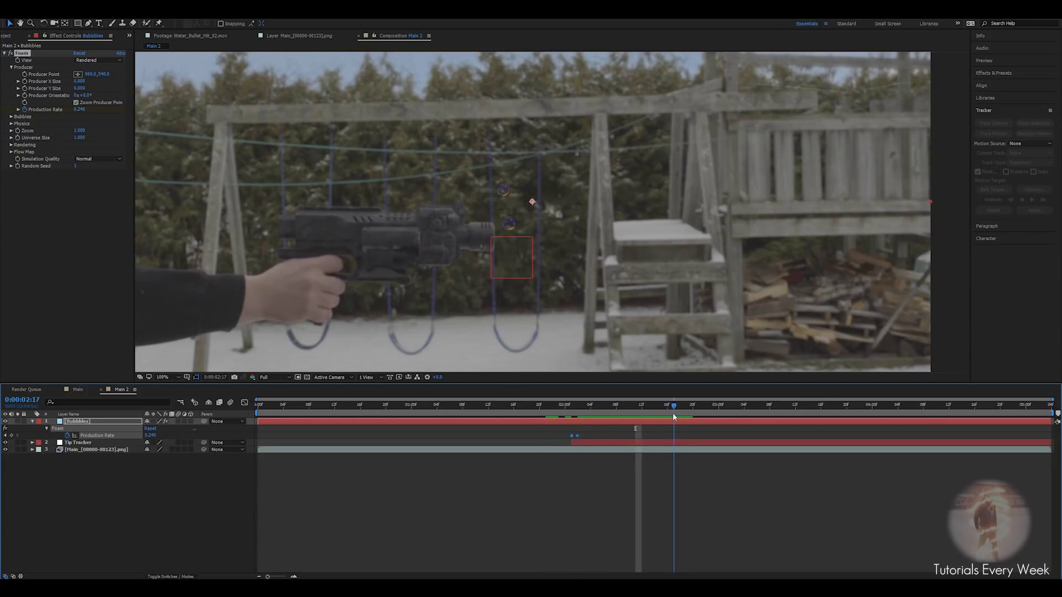
Set the bubbles' Size to 0.7 and Size Variance to 0.2, and check the result up to 0:00:04:04.
left_click(12, 117)
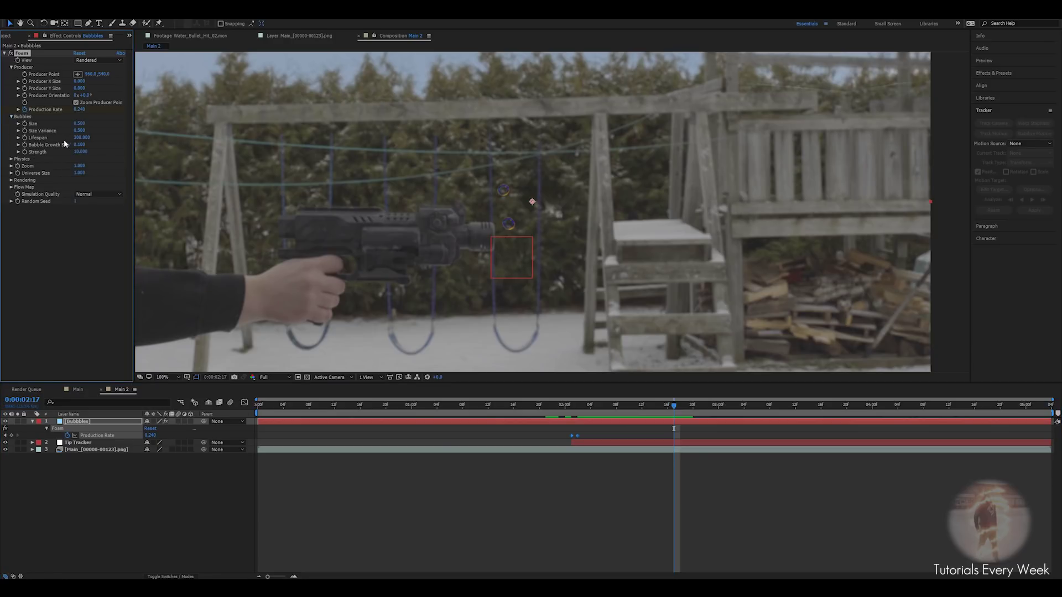
left_click(80, 124)
type(".7")
key("Return")
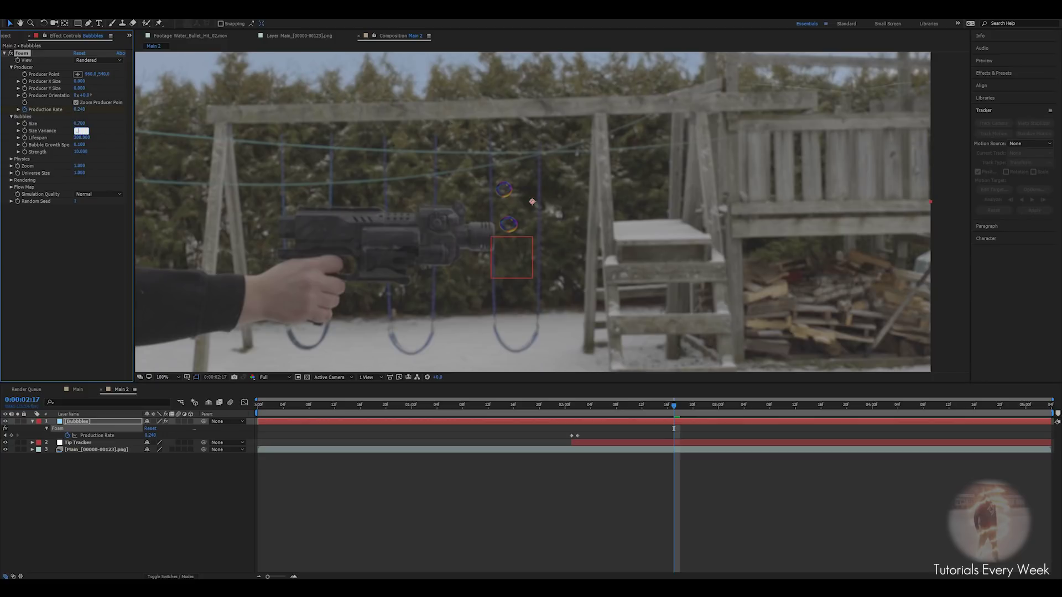
key("Return")
left_click_drag(675, 405, 897, 415)
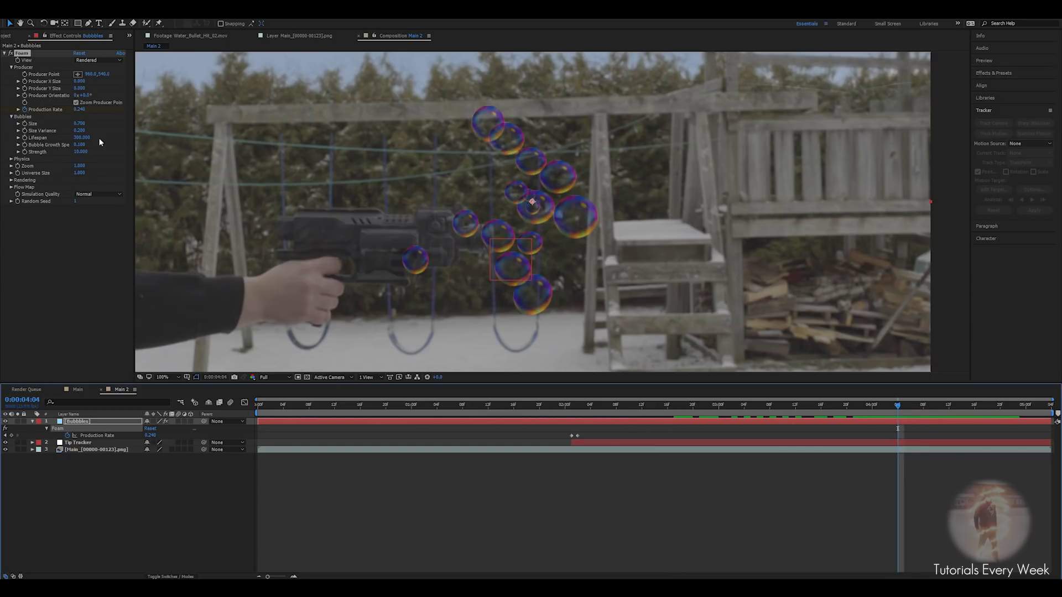
Raise the Bubble Growth Speed to about 0.214 while inspecting the bubbles close up.
scroll(535, 198, "up", 2)
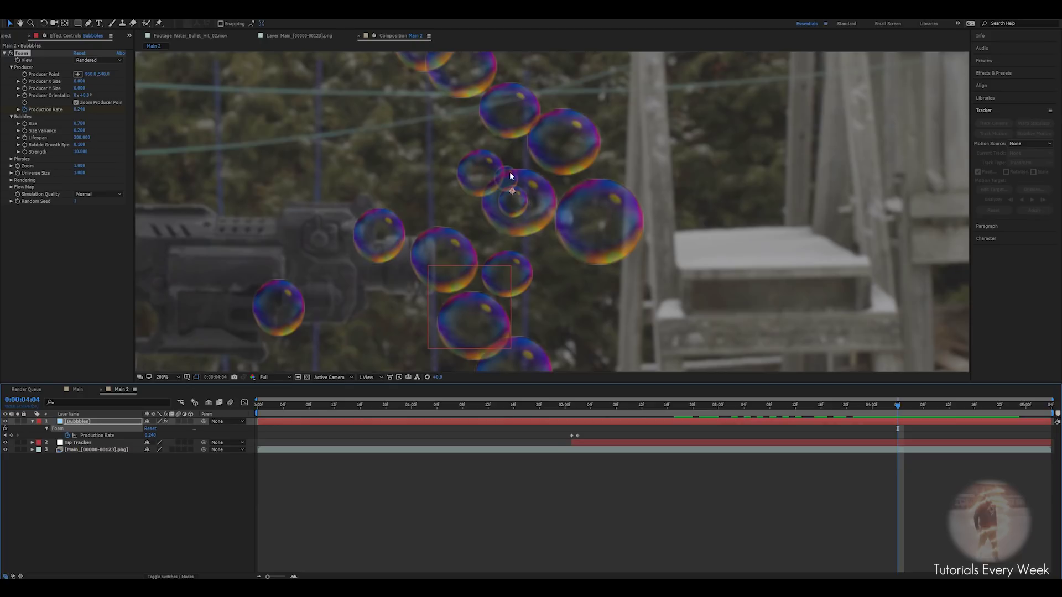
left_click_drag(78, 146, 291, 150)
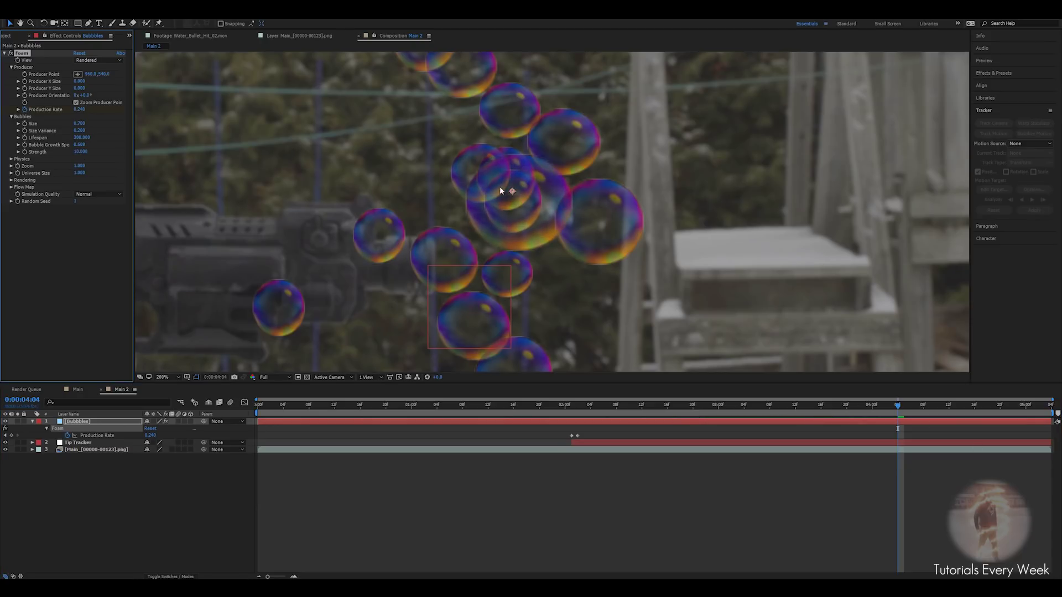
left_click_drag(41, 147, 46, 146)
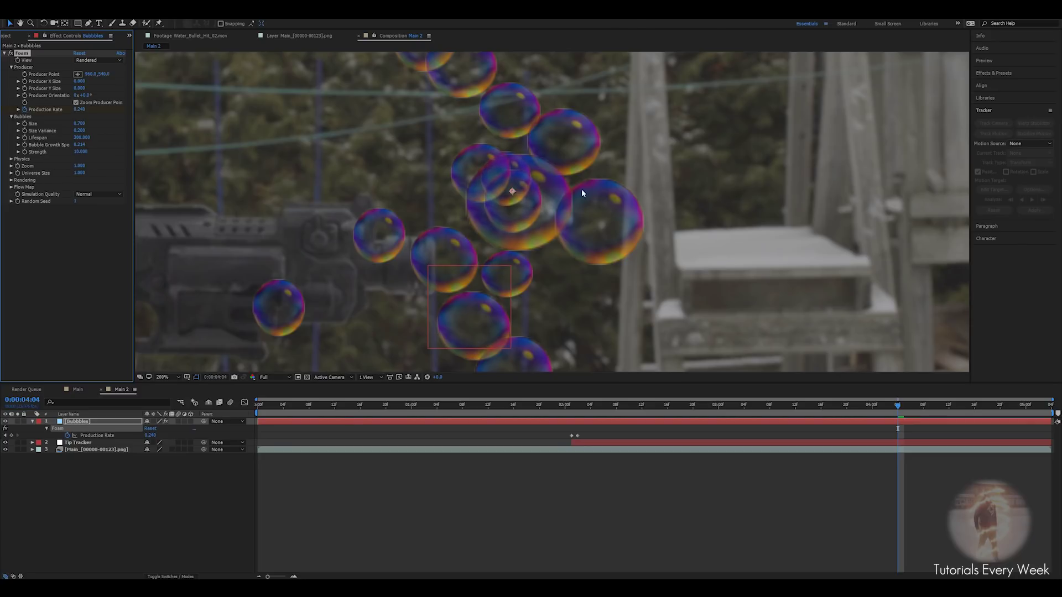
scroll(582, 193, "down", 1)
left_click_drag(542, 206, 527, 201)
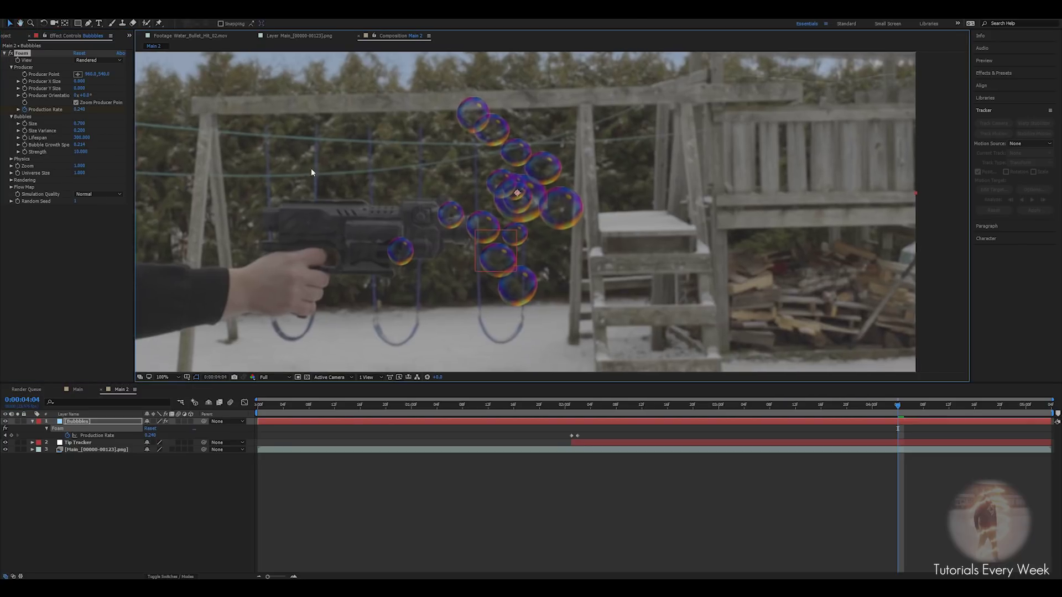
Try a Foam Physics Initial Speed of 4.
left_click(11, 159)
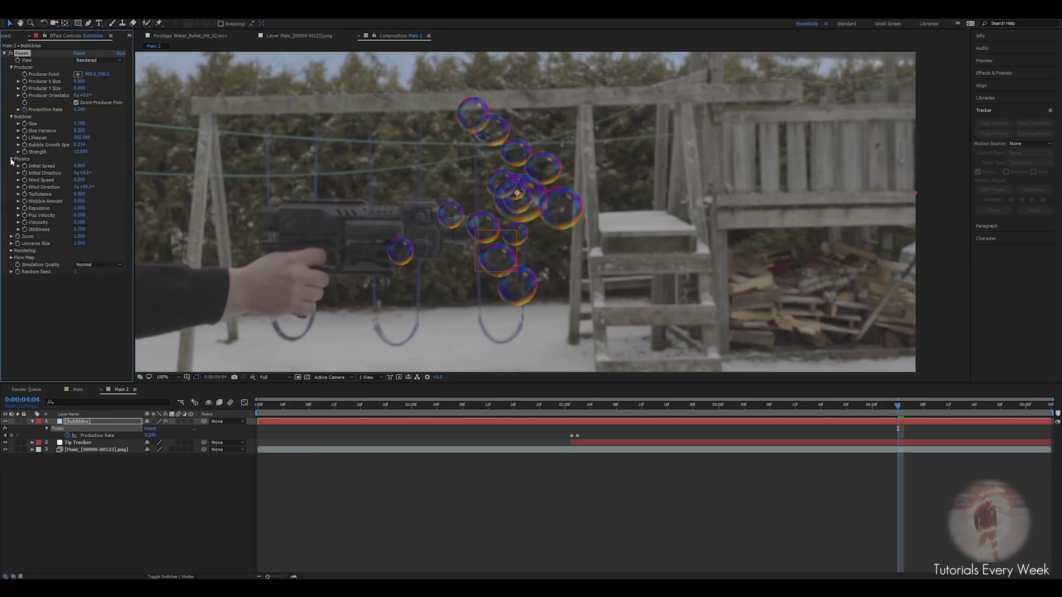
left_click(84, 173)
left_click(79, 166)
type("4")
key("Return")
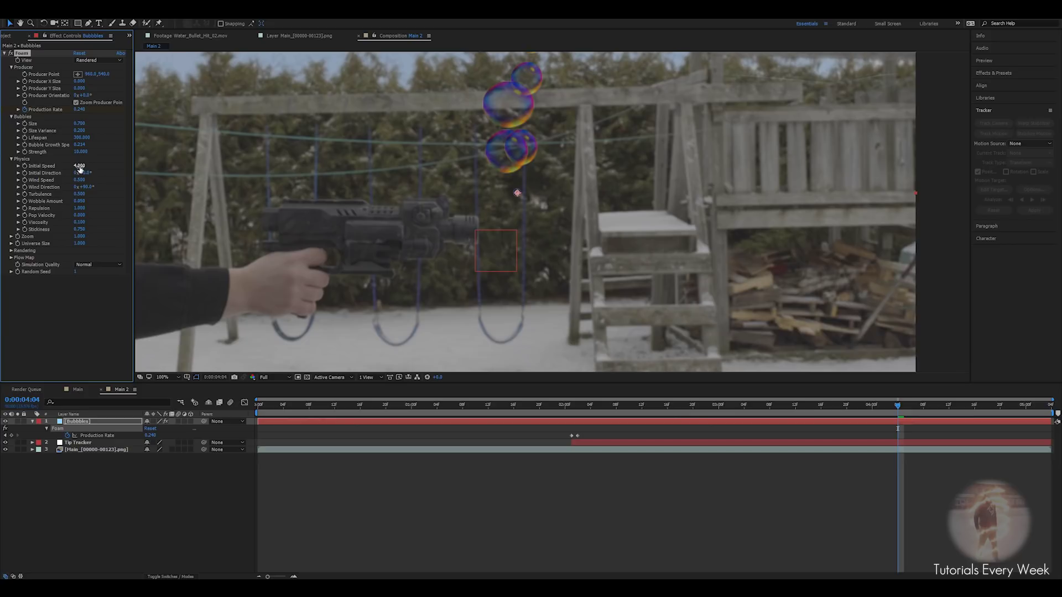
Review the bubbles' travel up to 0:00:03:07 and set the Initial Direction to 90°.
scroll(505, 207, "down", 1)
left_click_drag(586, 405, 765, 399)
left_click(76, 172)
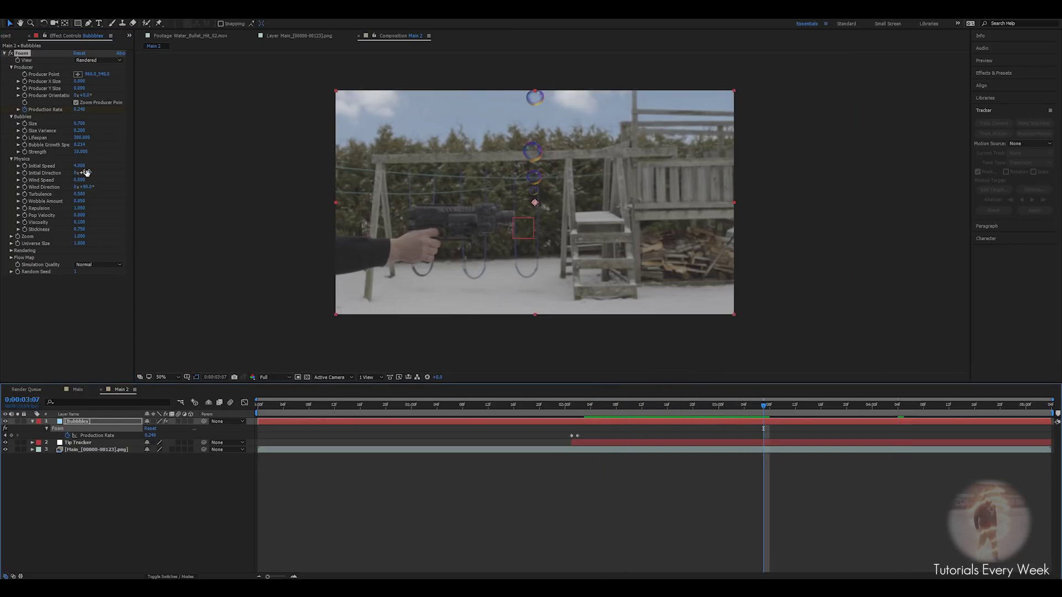
type("90")
key("Return")
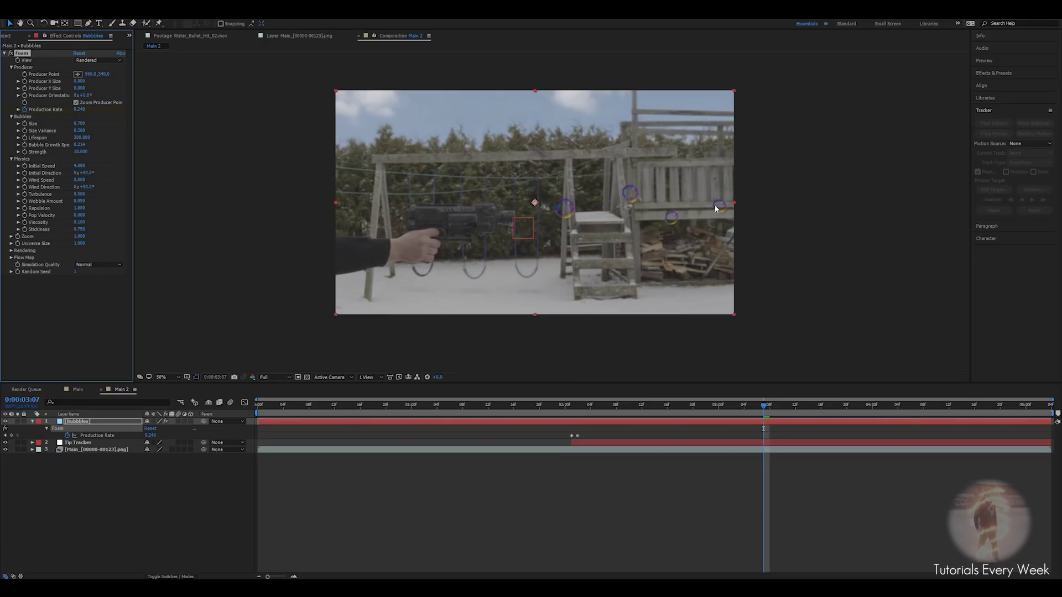
Set the Initial Speed to 1.8 and preview the bubbles through to 0:00:05:03.
left_click_drag(578, 407, 936, 408)
left_click(79, 166)
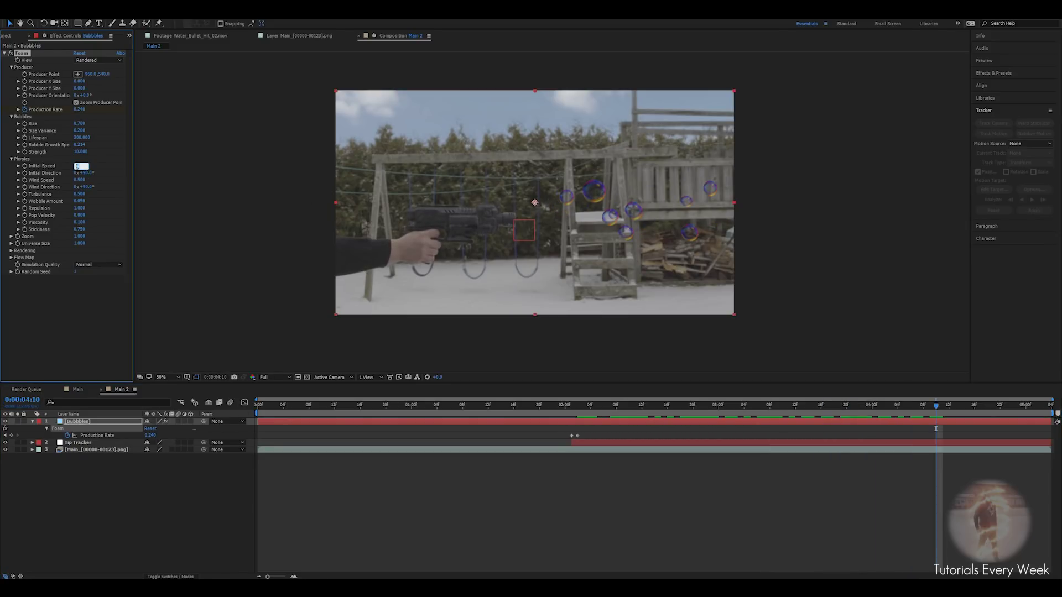
type("1.8")
key("Return")
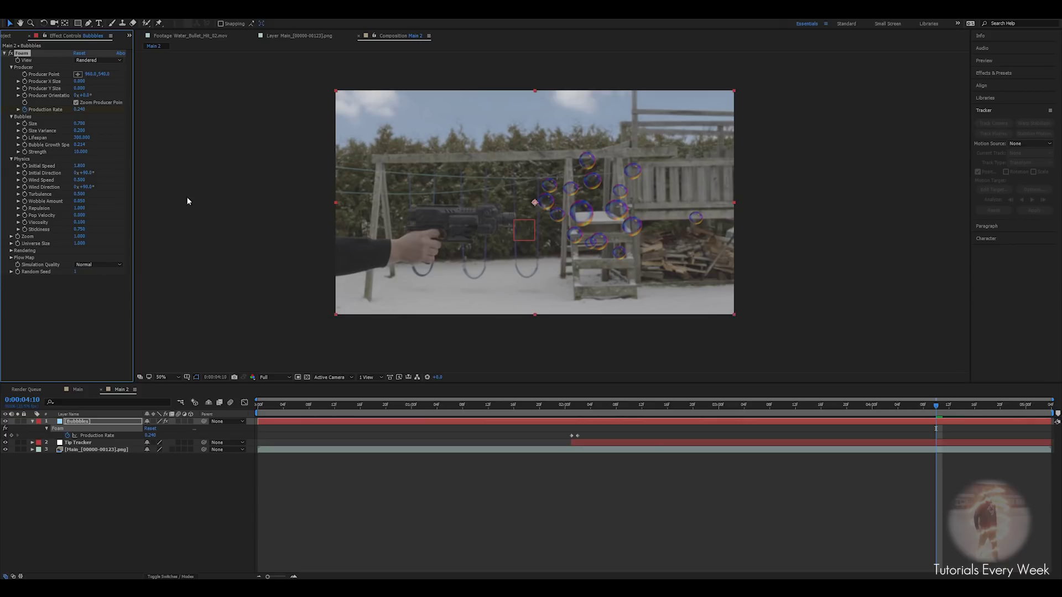
left_click_drag(573, 407, 1045, 415)
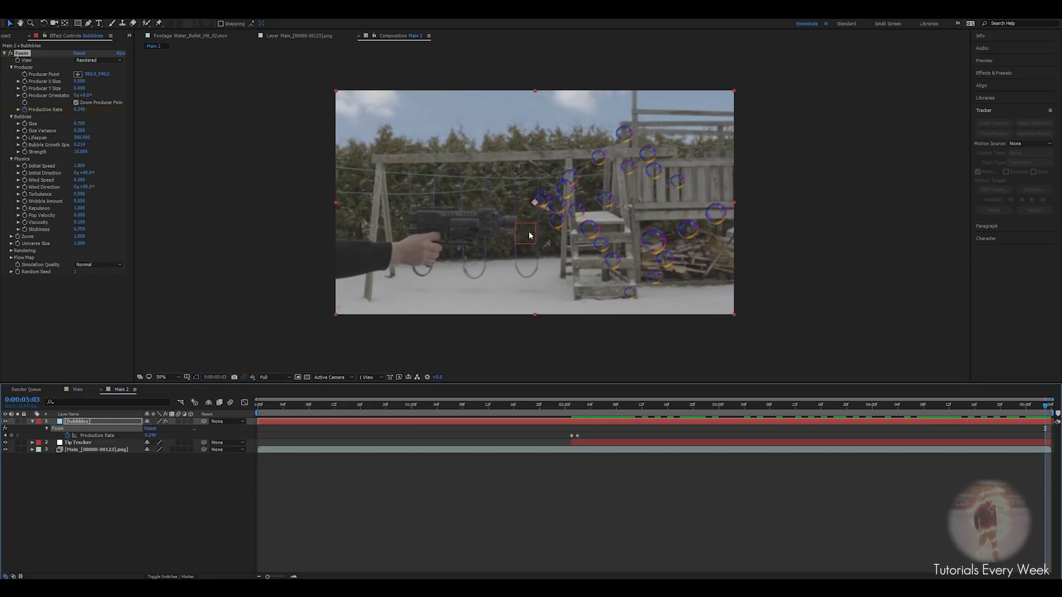
Set the Wind Direction to 0° and the Wind Speed to 8, and preview the bubbles' drift.
left_click(85, 187)
type("0")
key("Return")
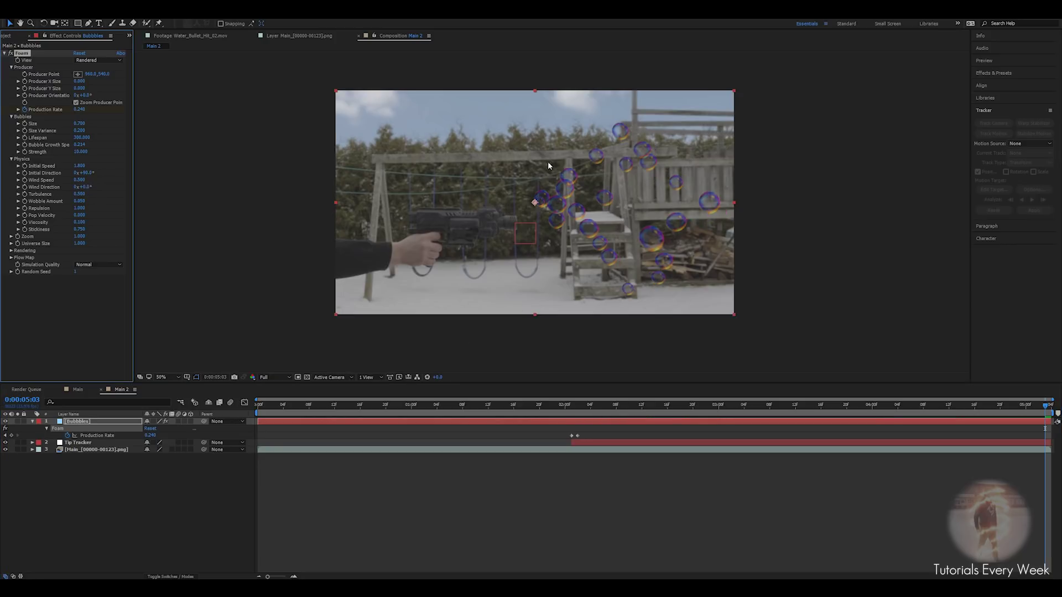
left_click(80, 180)
type("8")
key("Return")
left_click_drag(571, 402, 1048, 376)
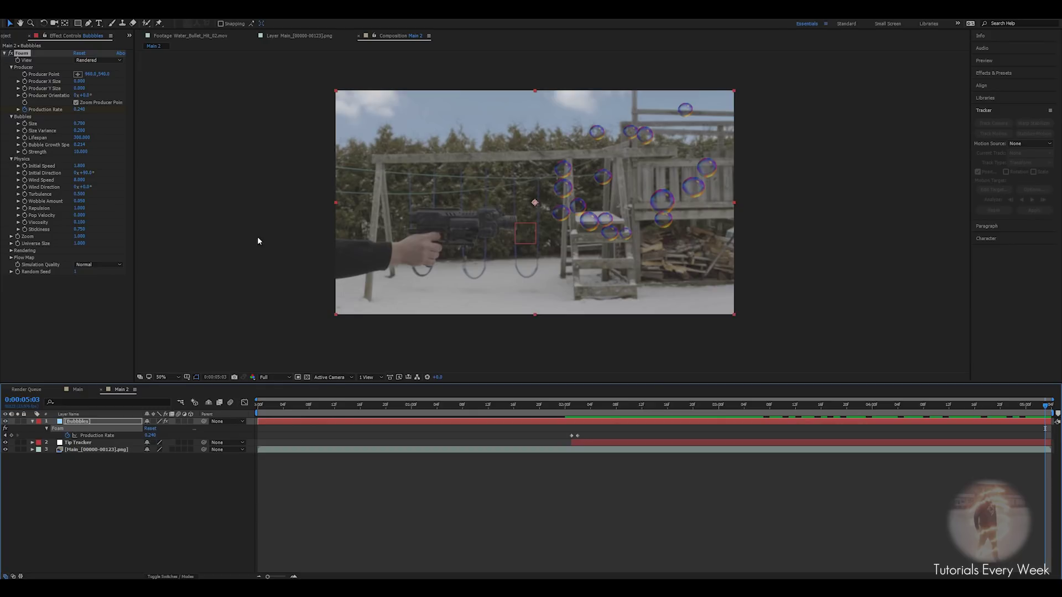
Adjust the Physics values to about 0.15 Turbulence, 0.7 Repulsion and 0.51 Viscosity, and preview the bubbles up to 0:00:04:13.
left_click_drag(85, 195, 73, 195)
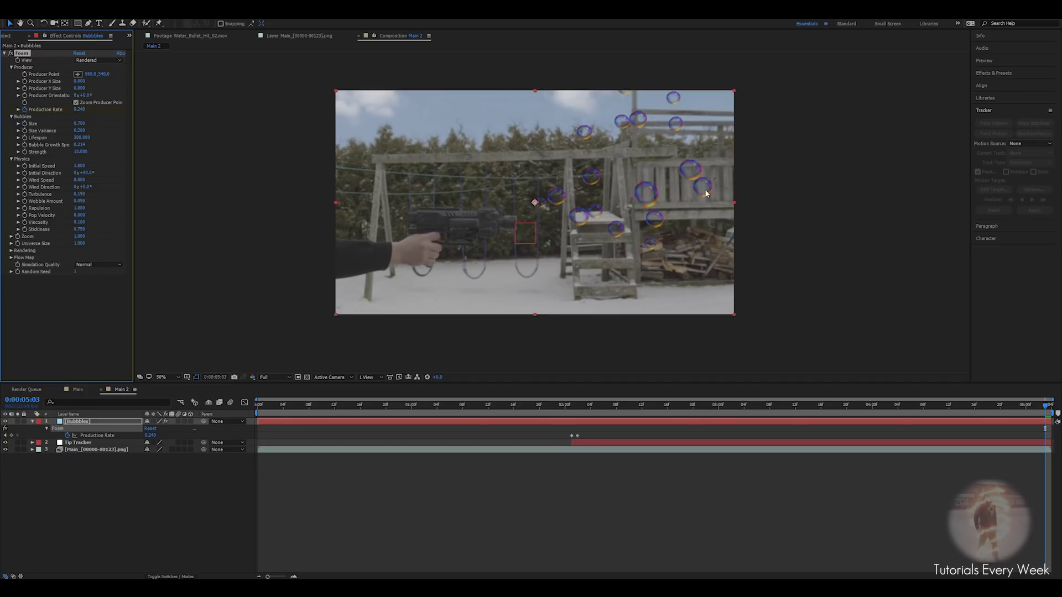
mouse_move(79, 210)
left_mouse_down()
mouse_move(31, 212)
mouse_move(64, 214)
left_mouse_up()
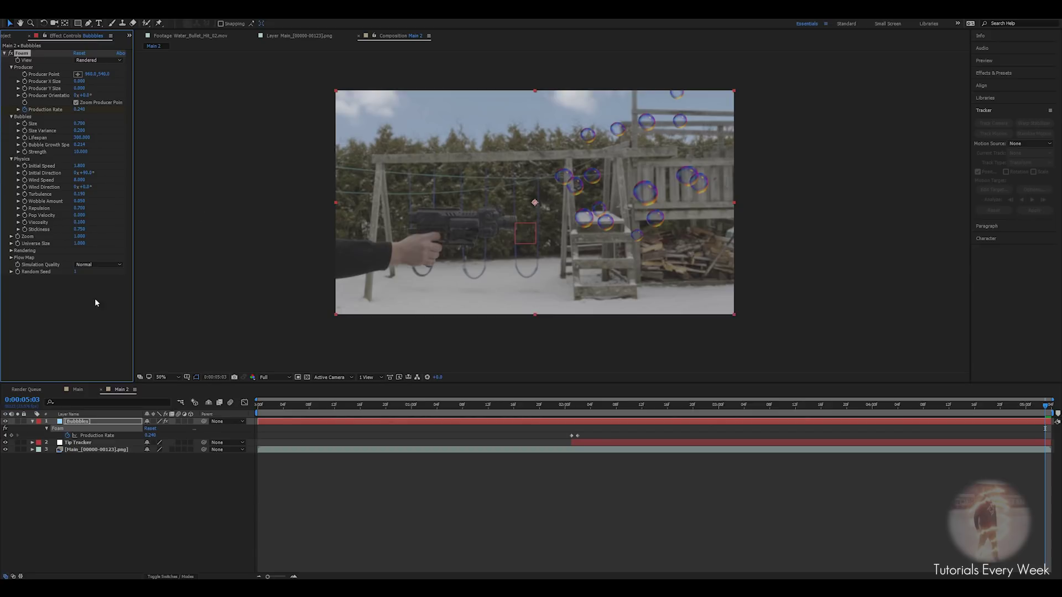
left_click_drag(80, 223, 98, 222)
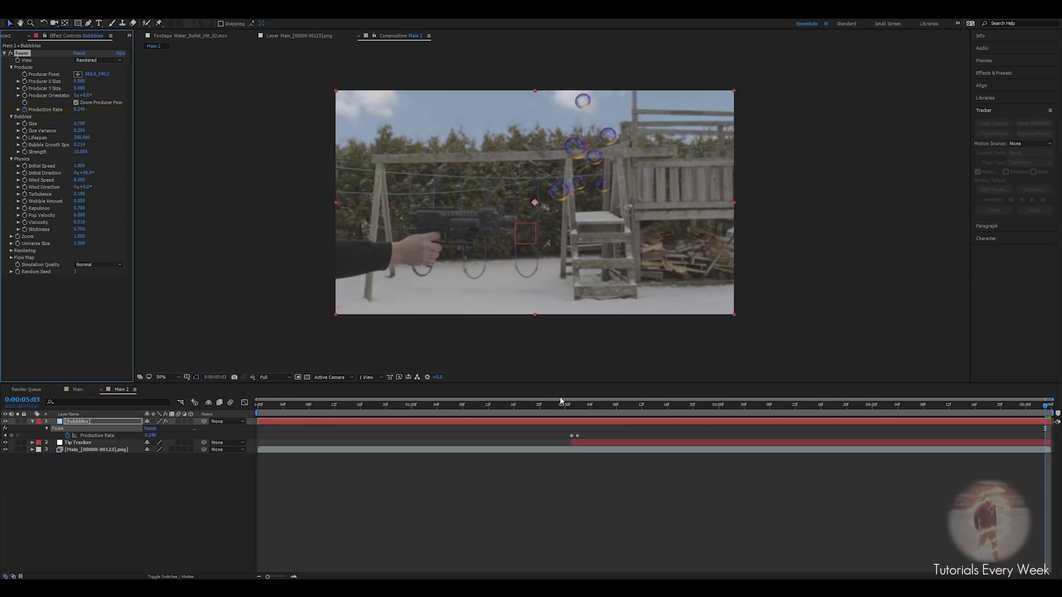
left_click_drag(569, 407, 957, 365)
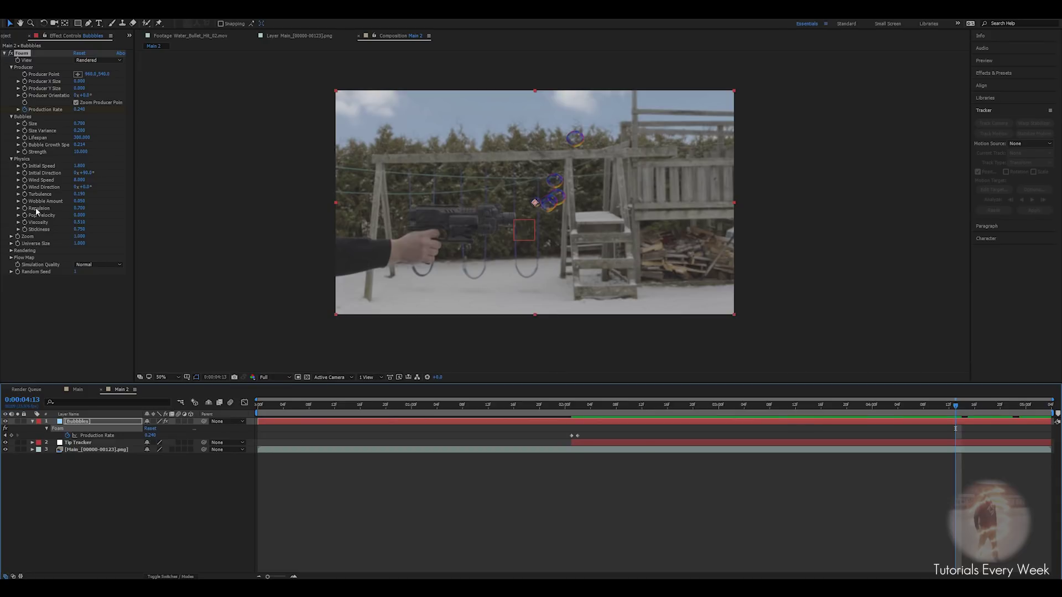
Try lowering the Stickiness to 0, undo it, and review the bubbles up to 0:00:04:03.
left_click_drag(76, 230, 29, 234)
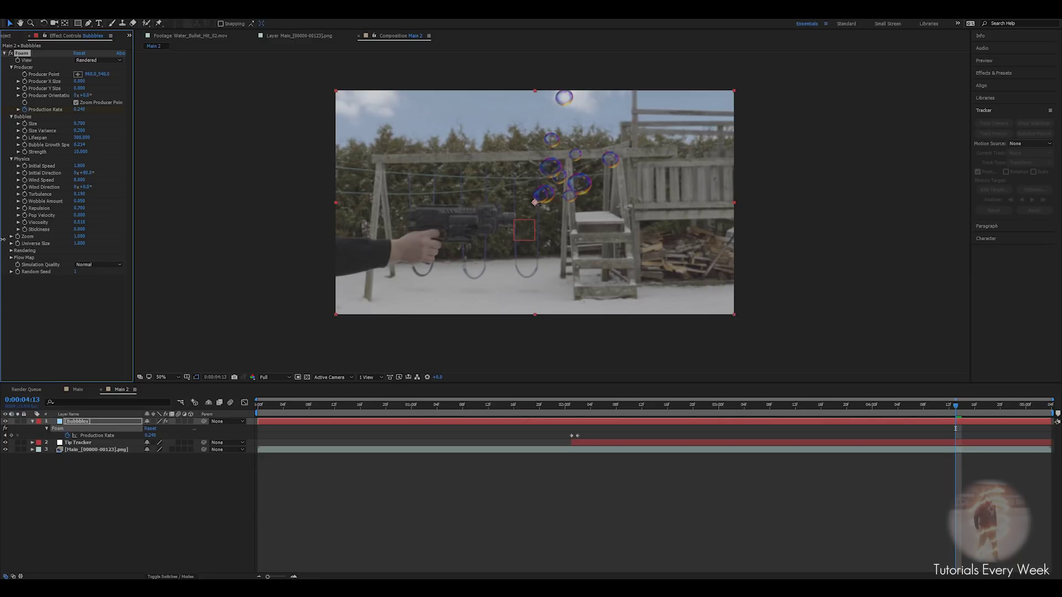
key("ctrl+z")
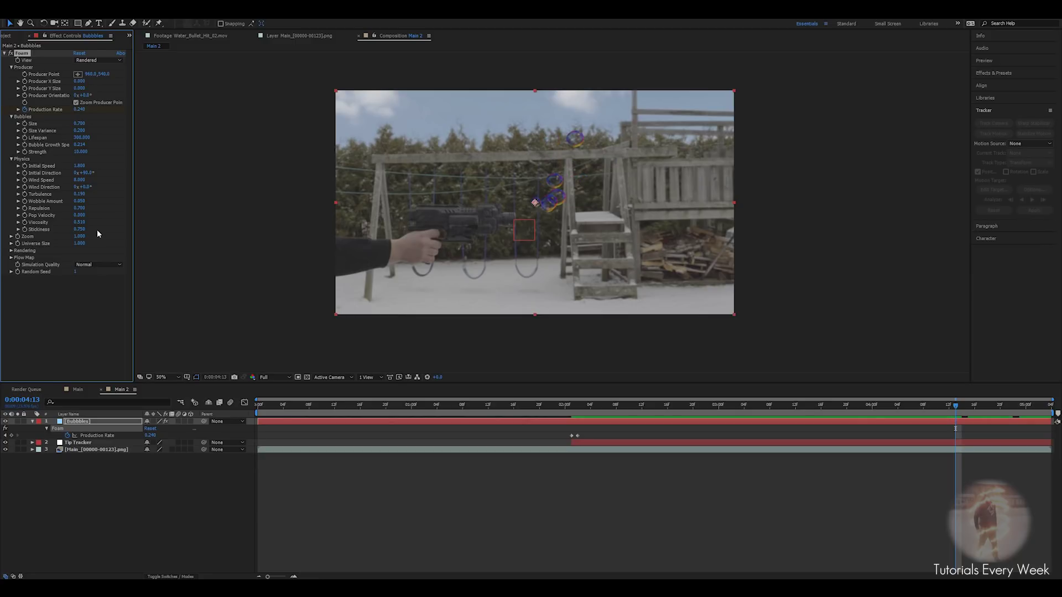
left_click_drag(571, 408, 892, 402)
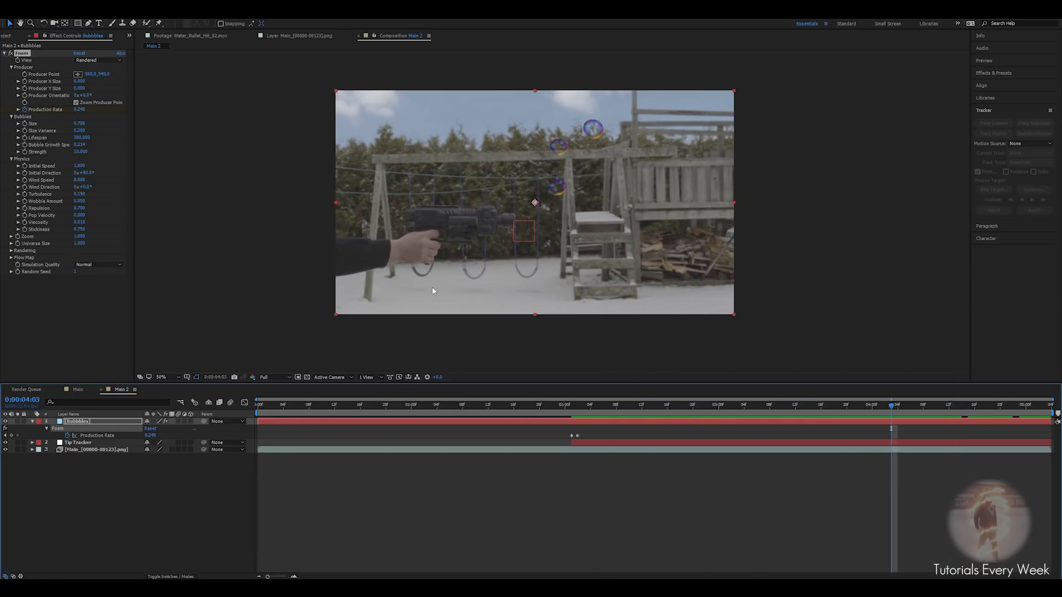
Link the Foam Producer Point to the Tip Tracker null's Position with an expression, and preview the bubbles through to 0:00:05:03.
left_click(45, 75)
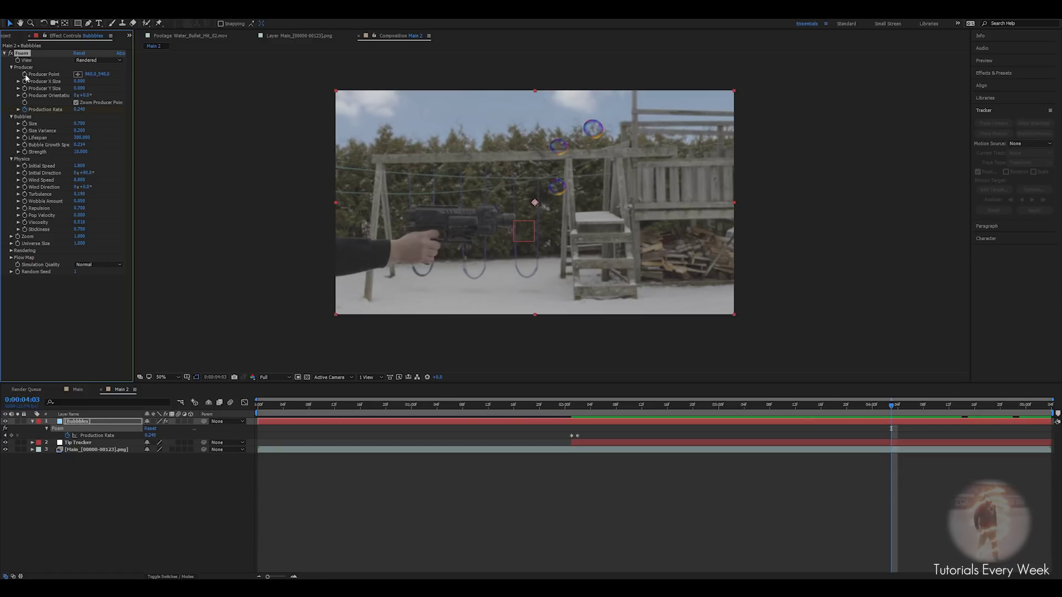
left_click(24, 75, "alt")
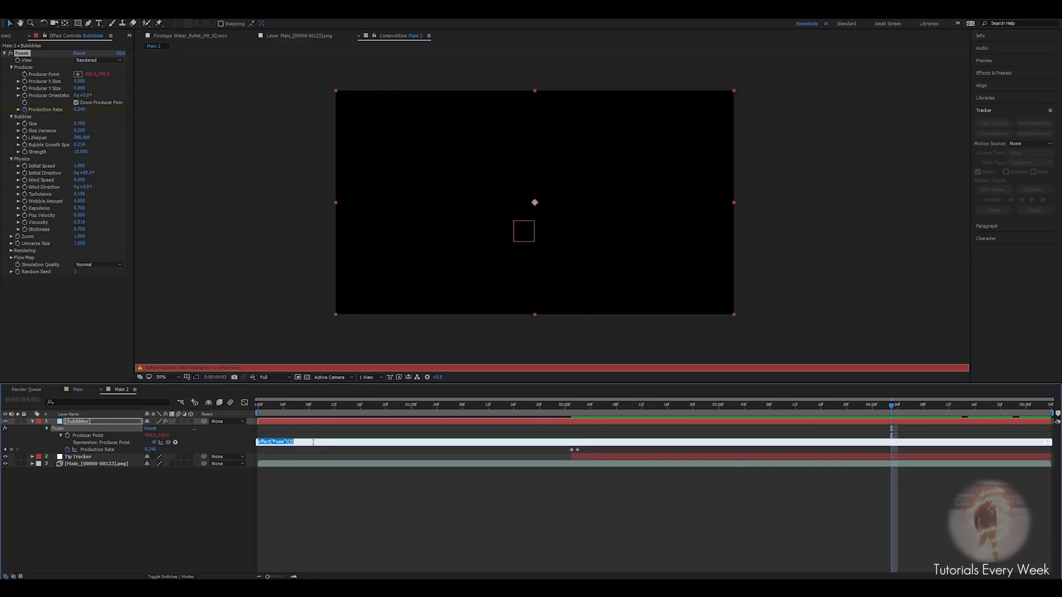
left_click(92, 461)
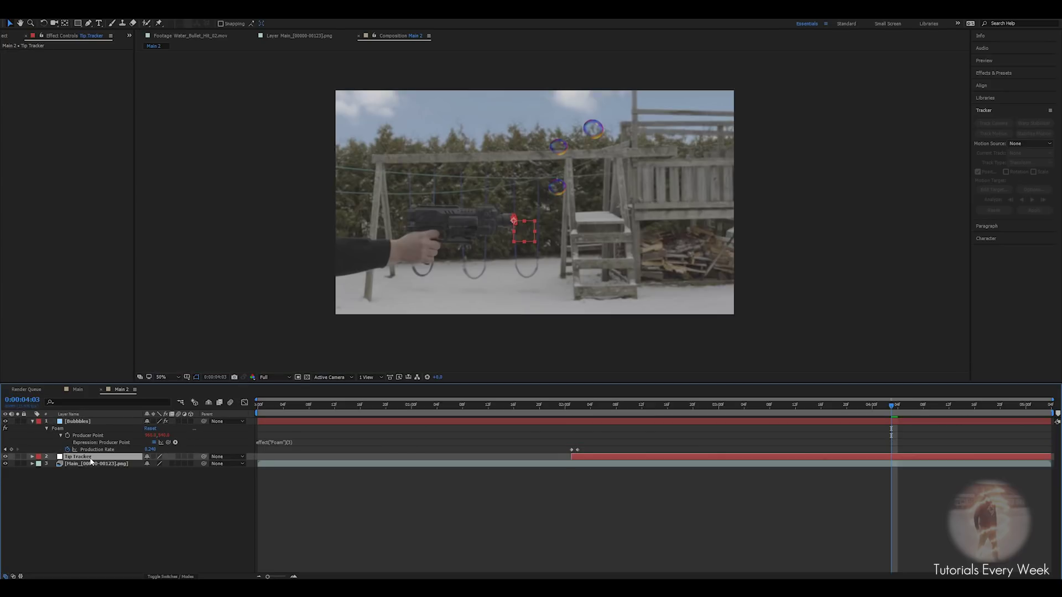
key("p")
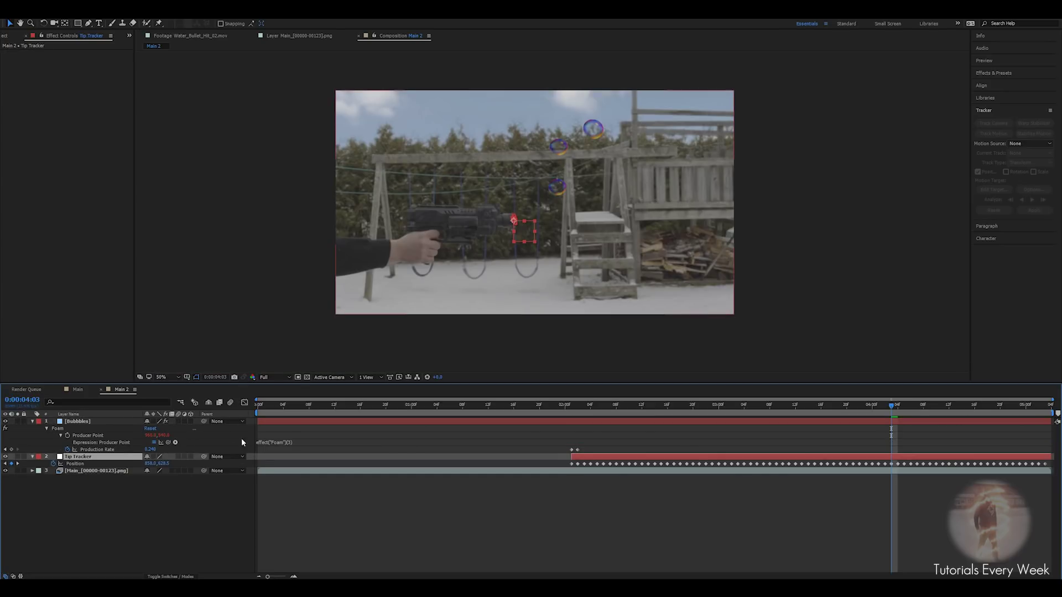
left_click(280, 442)
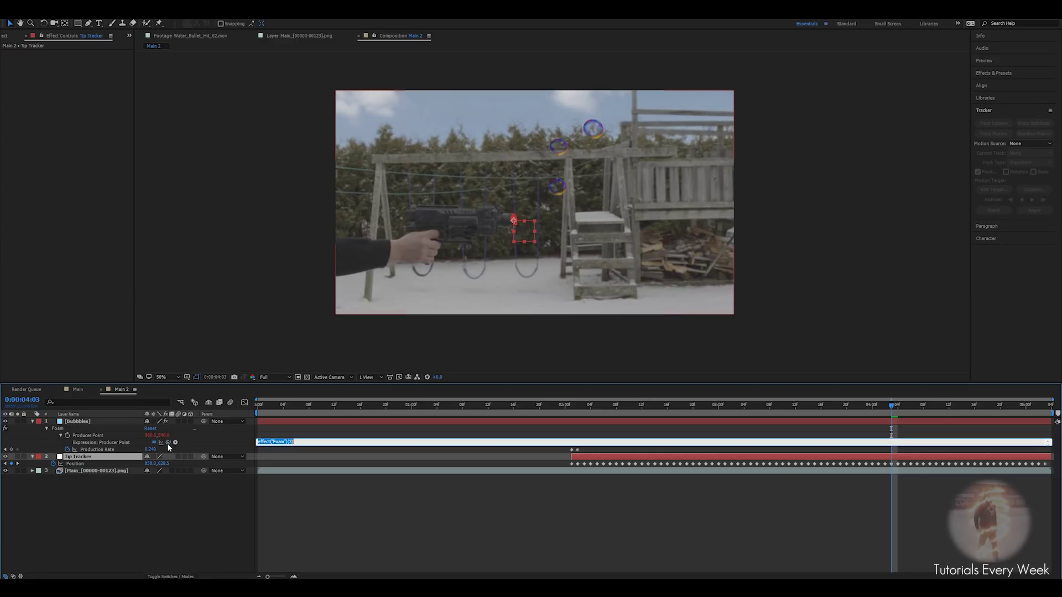
left_click_drag(168, 444, 94, 463)
left_click(354, 430)
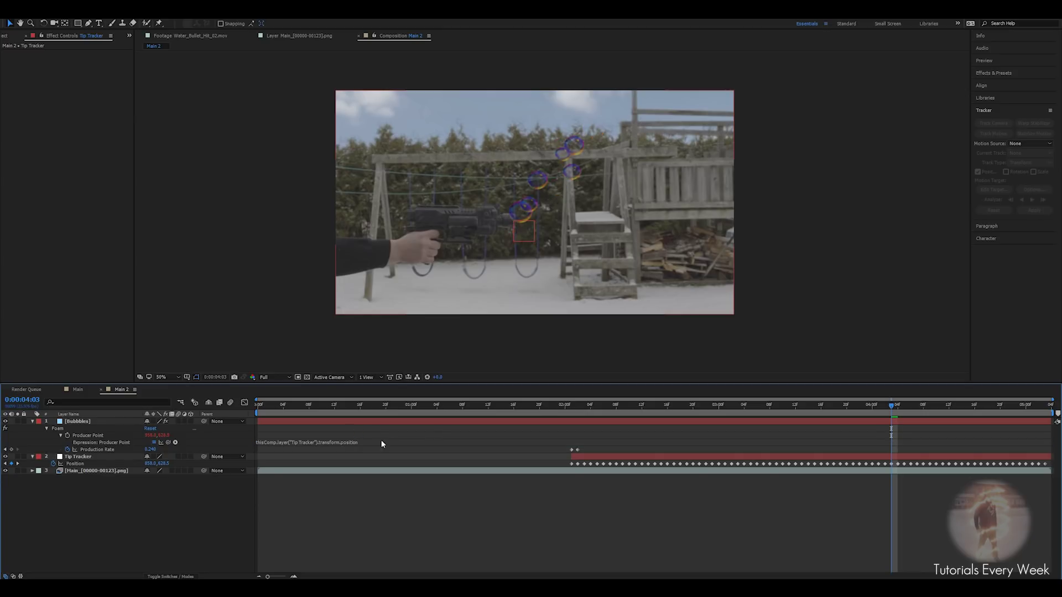
left_click_drag(888, 407, 1045, 437)
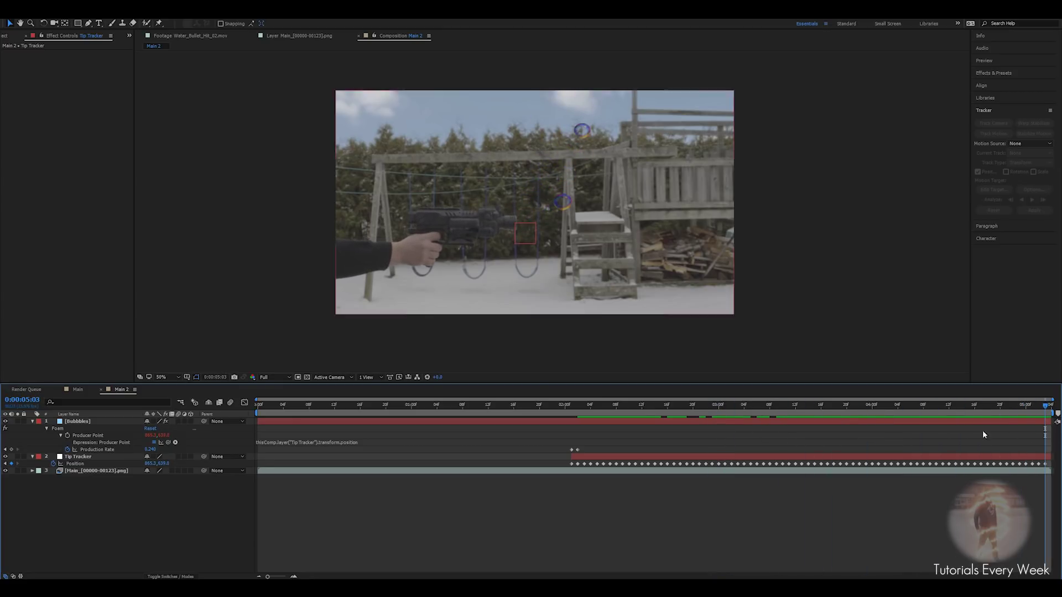
Set the Foam Rendering Blend Mode to Solid New on top after trying Solid Old on top, checking the overlapping bubbles at 0:00:03:20.
left_click(31, 421)
left_click(31, 429)
left_click(74, 422)
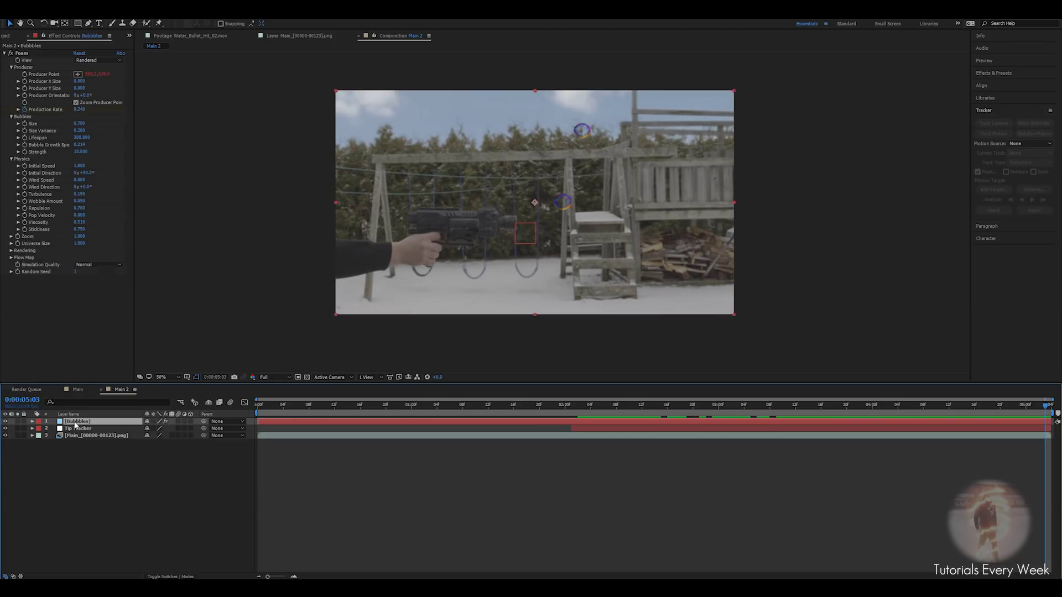
left_click(12, 251)
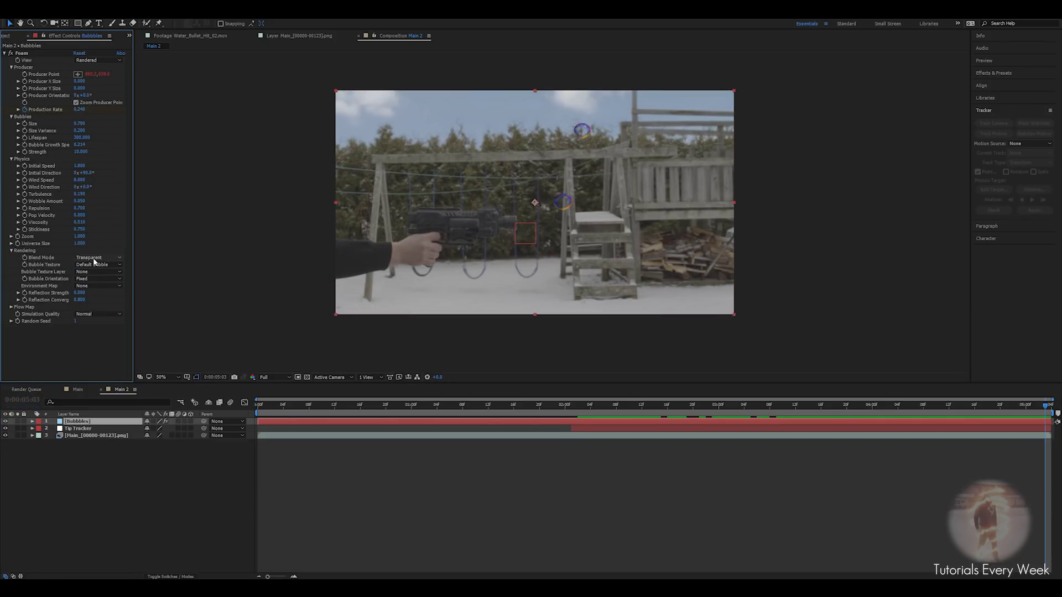
scroll(500, 227, "up", 2)
left_click_drag(599, 404, 846, 405)
scroll(541, 188, "up", 1)
left_click_drag(479, 213, 449, 338)
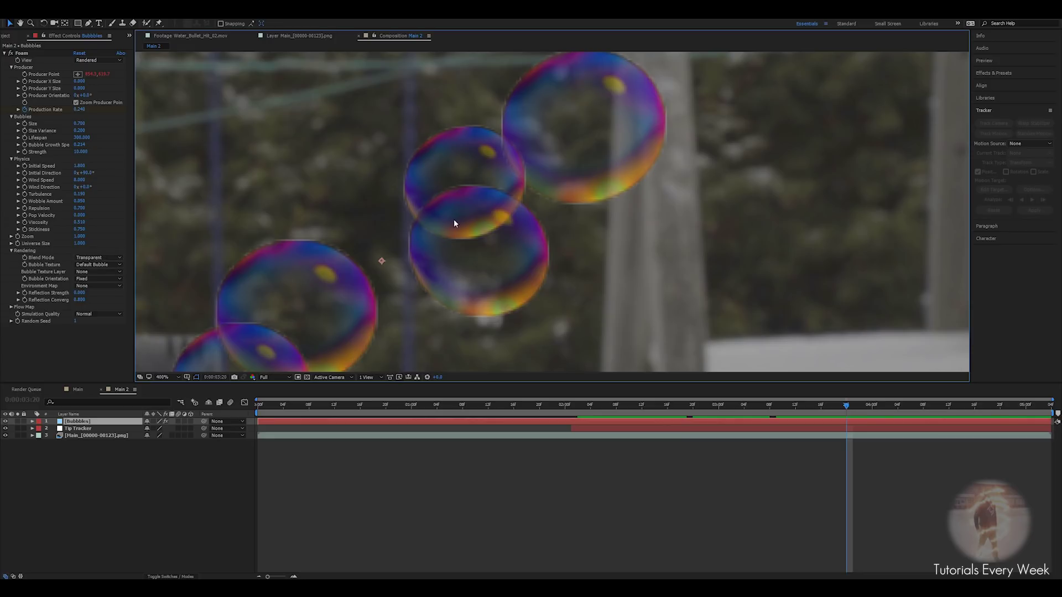
left_click(95, 258)
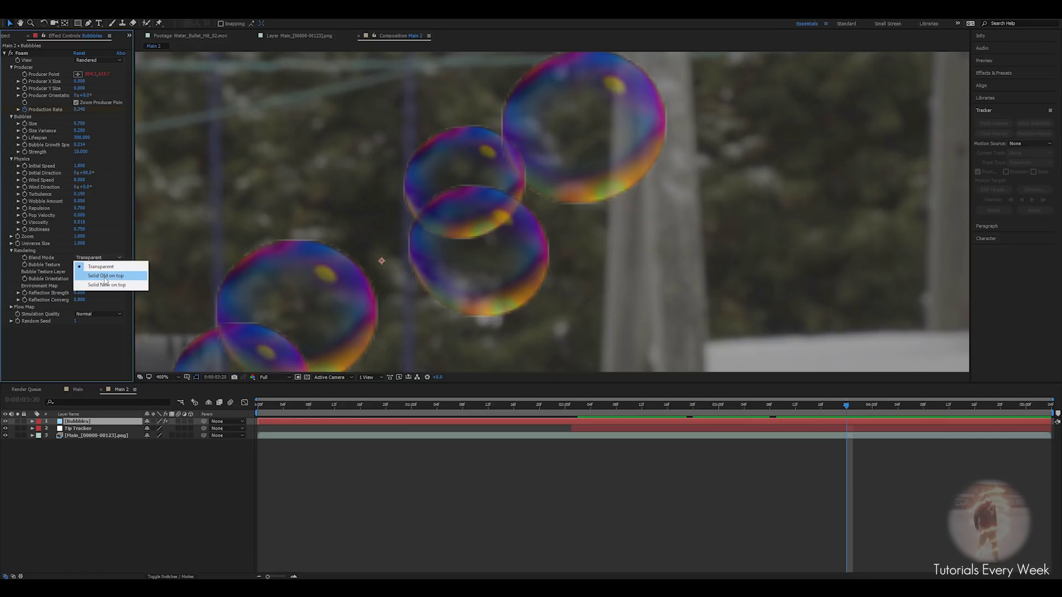
left_click(105, 276)
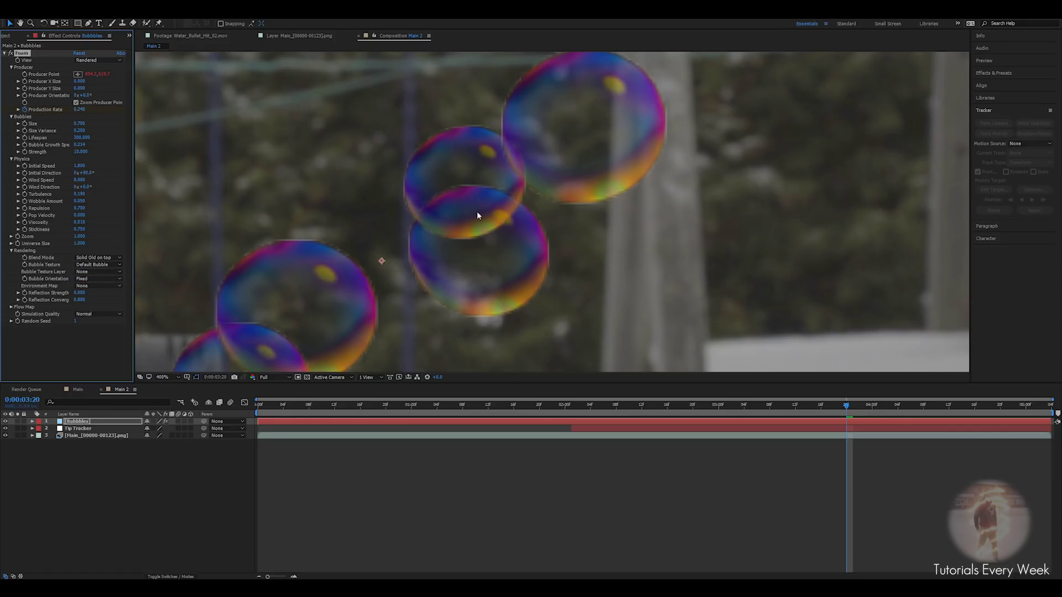
left_click(97, 257)
left_click(101, 285)
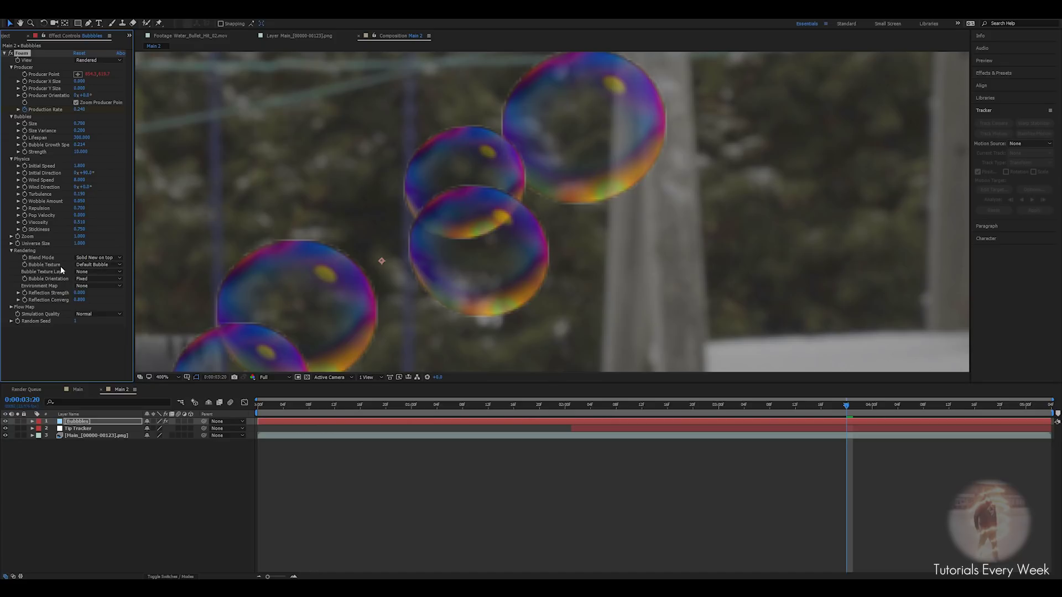
Try other Bubble Textures such as Orange Soda, restore Default Bubble, and look through the Bubble Orientation options.
left_click(92, 266)
left_click(98, 301)
left_click(90, 266)
left_click(102, 356)
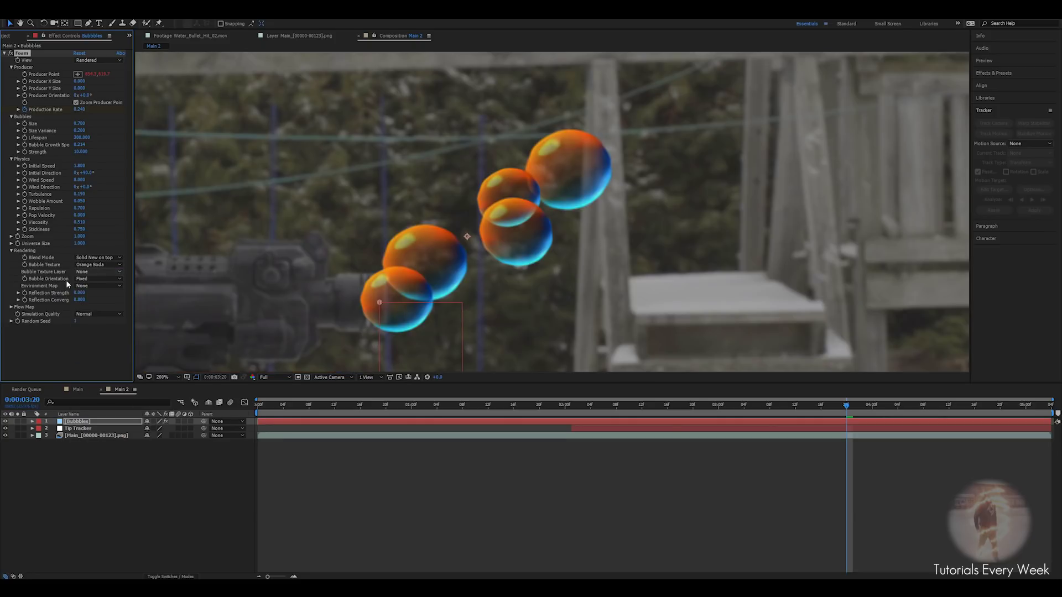
left_click(94, 264)
left_click(94, 410)
left_click(88, 265)
left_click(104, 291)
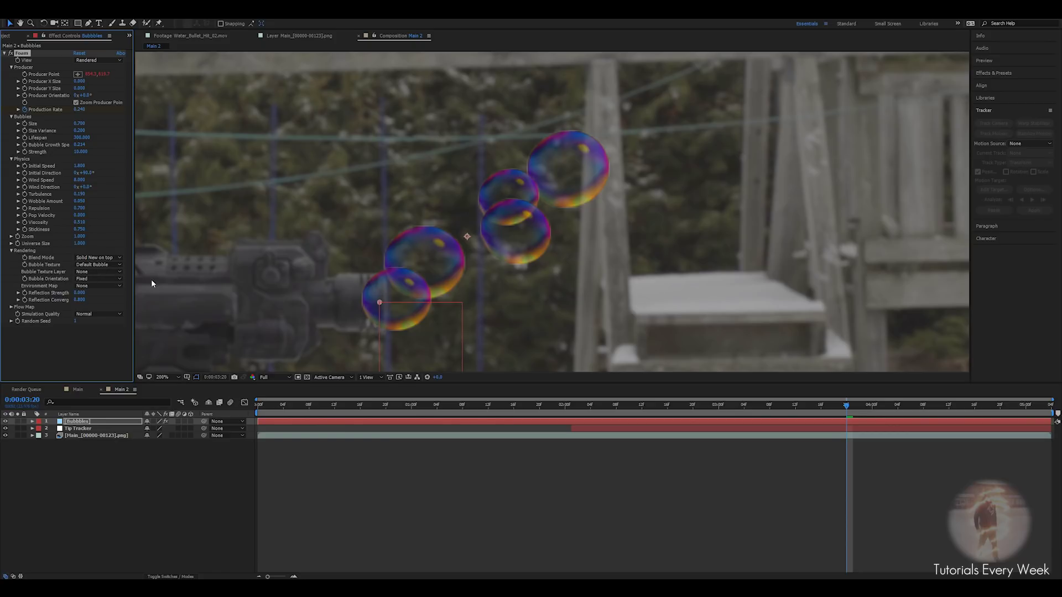
left_click(91, 278)
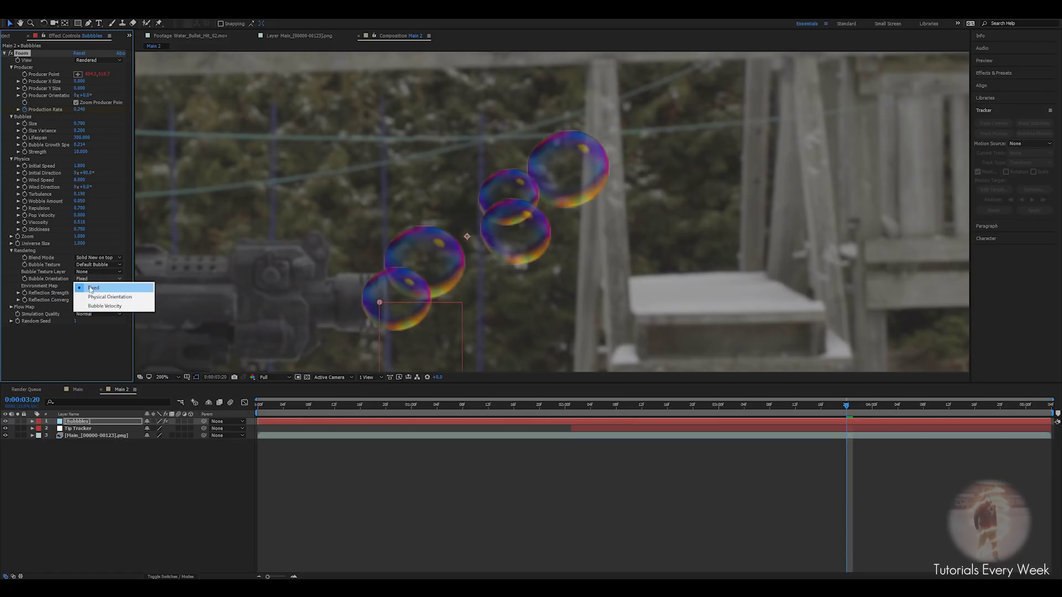
left_click(67, 283)
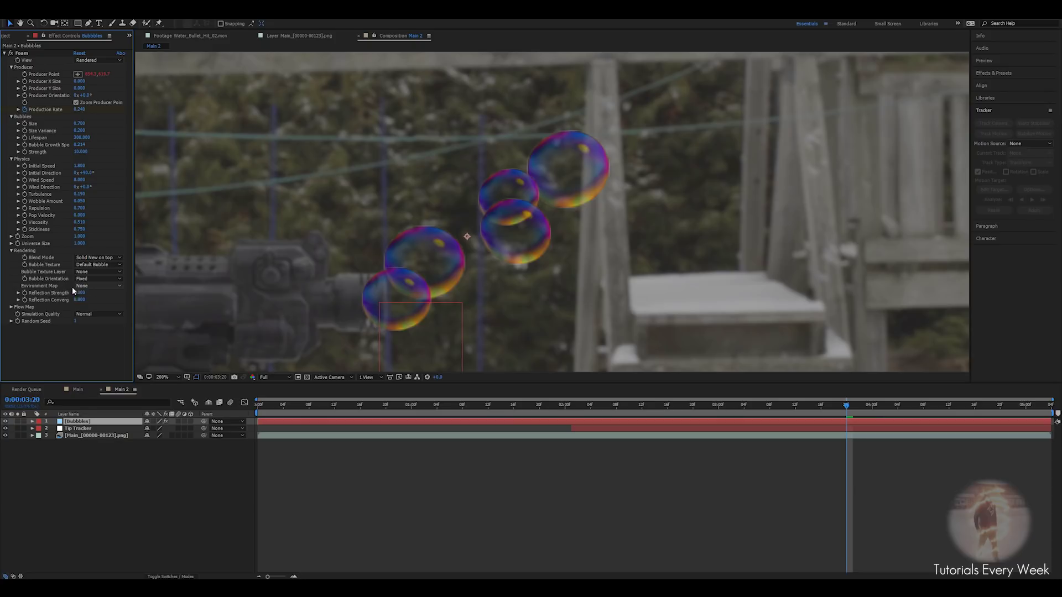
Duplicate the Main footage layer and pre-compose the copy as "Enviroment", moving all attributes into the new composition.
left_click(95, 435)
key("ctrl+d")
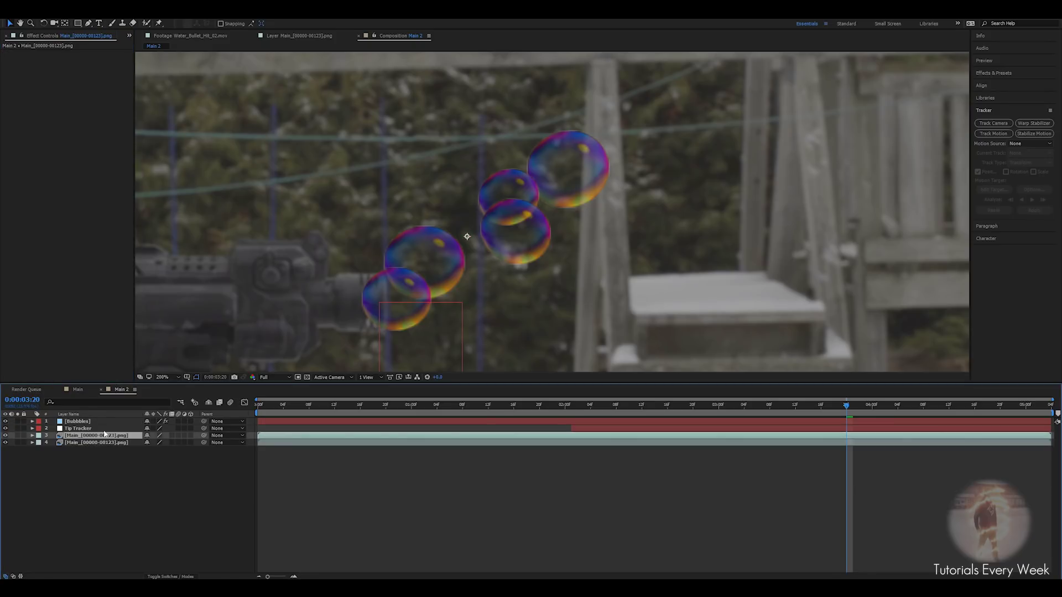
right_click(82, 440)
left_click(122, 364)
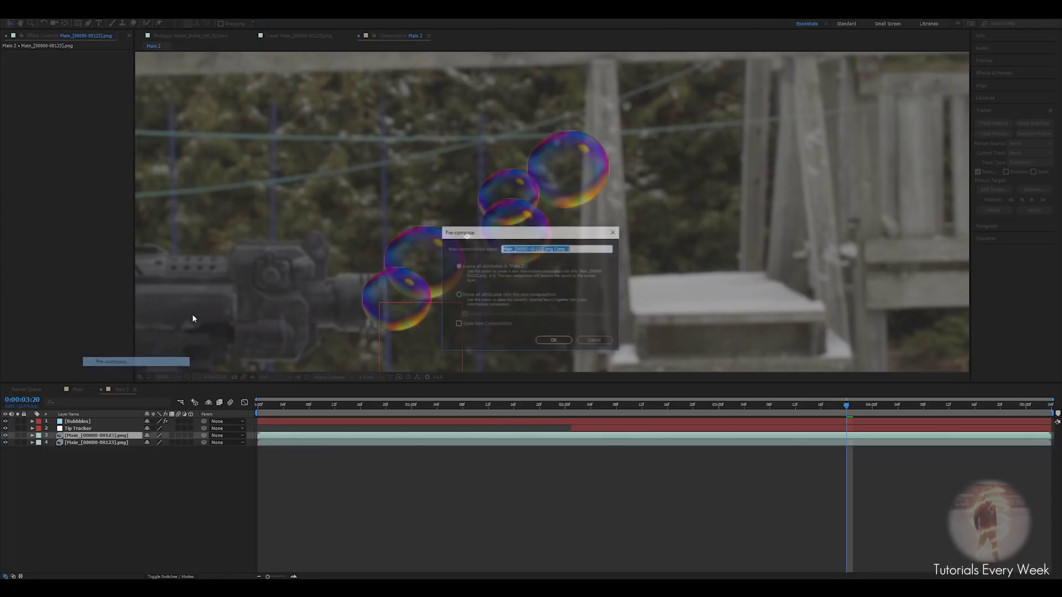
type("Enviroment")
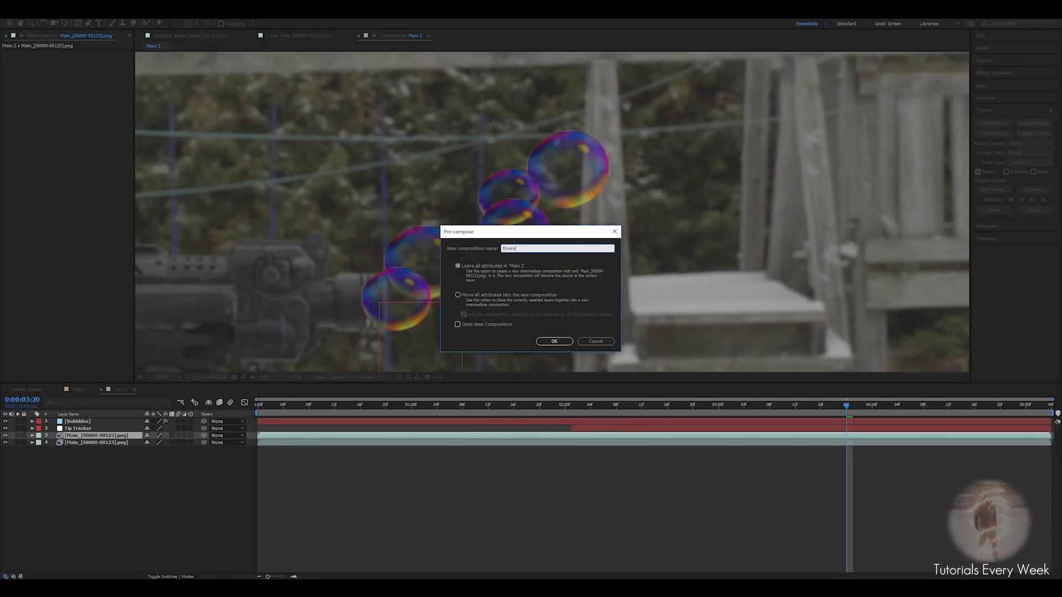
left_click(457, 295)
left_click(554, 342)
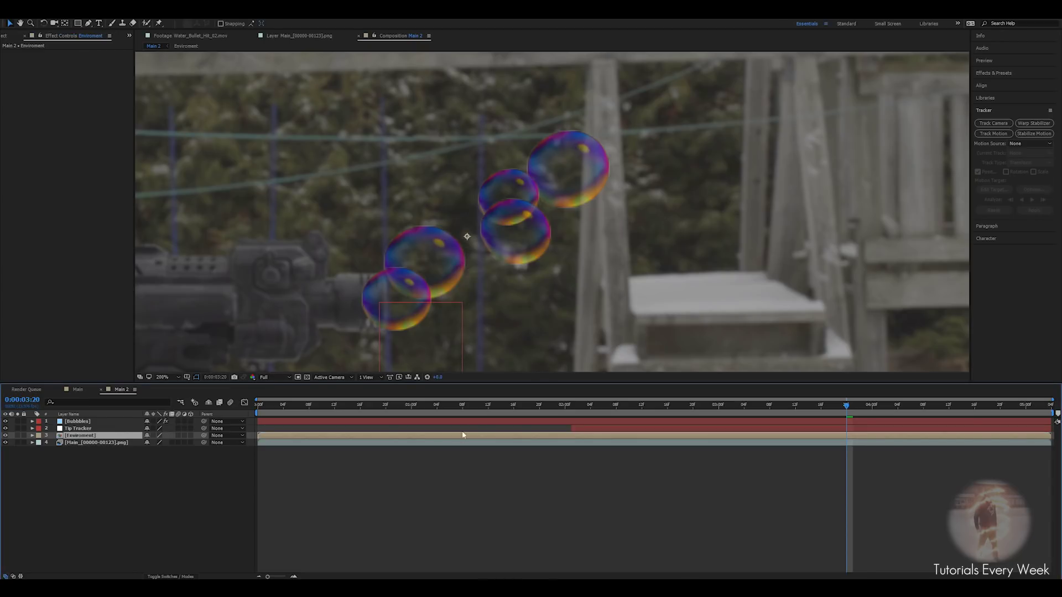
Add Big_Fire_02.mov above the footage in the Enviroment composition, and hide the Enviroment layer in Main 2.
double_click(314, 436)
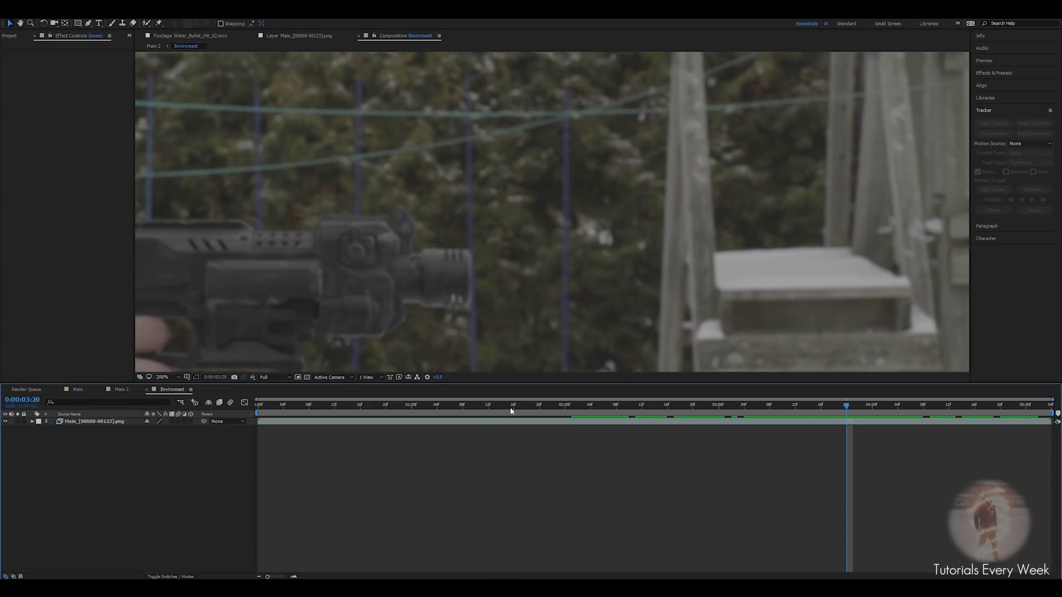
scroll(501, 263, "down", 2)
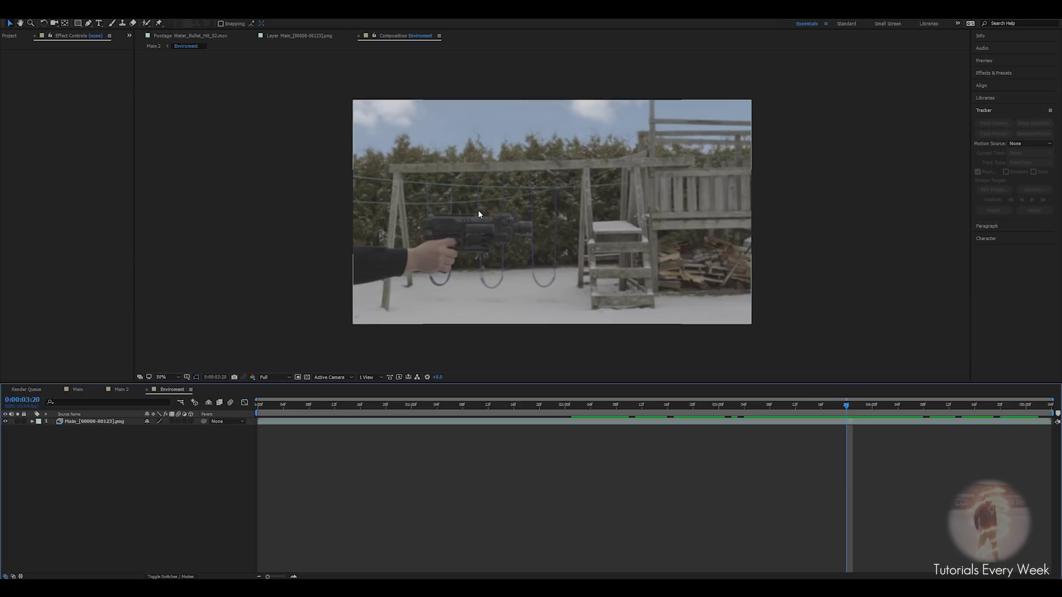
left_click(11, 35)
left_click_drag(29, 112, 108, 424)
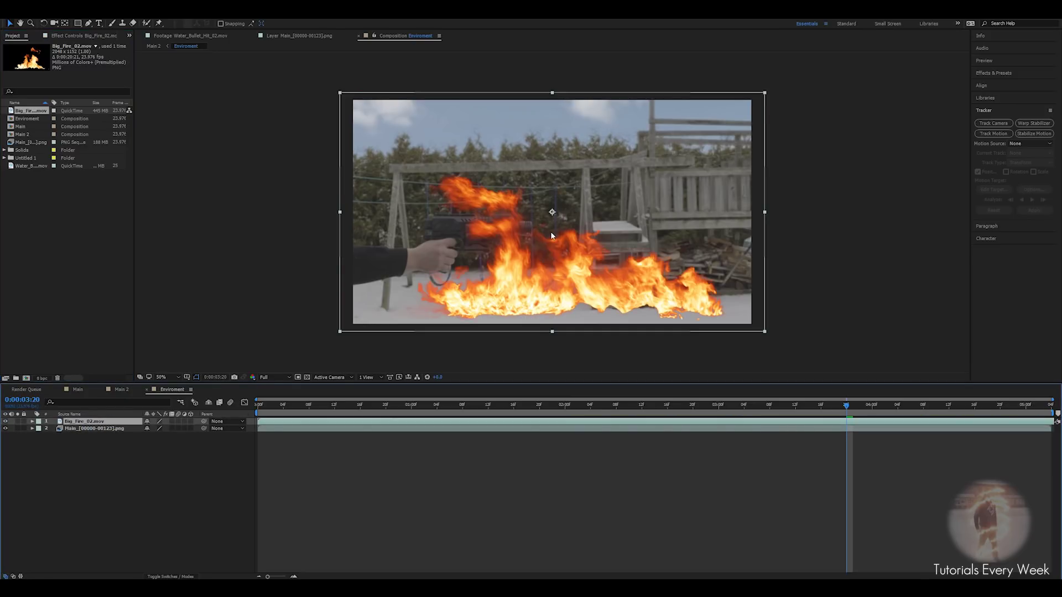
left_click(121, 389)
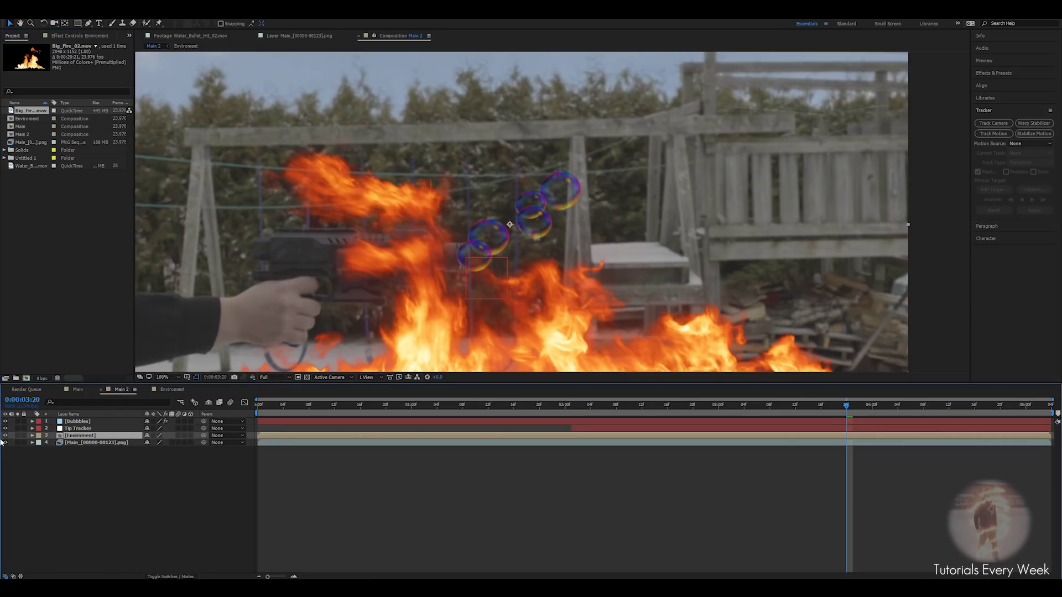
left_click(5, 435)
Set the Foam effect's Environment Map on the Bubbles layer to the Enviroment layer.
left_click(77, 422)
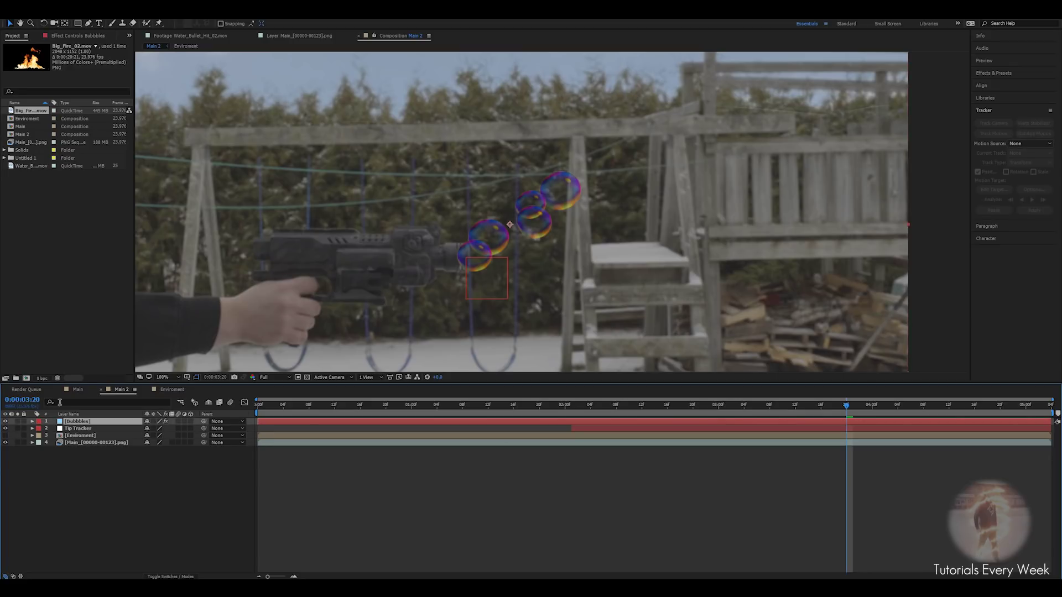
left_click(68, 37)
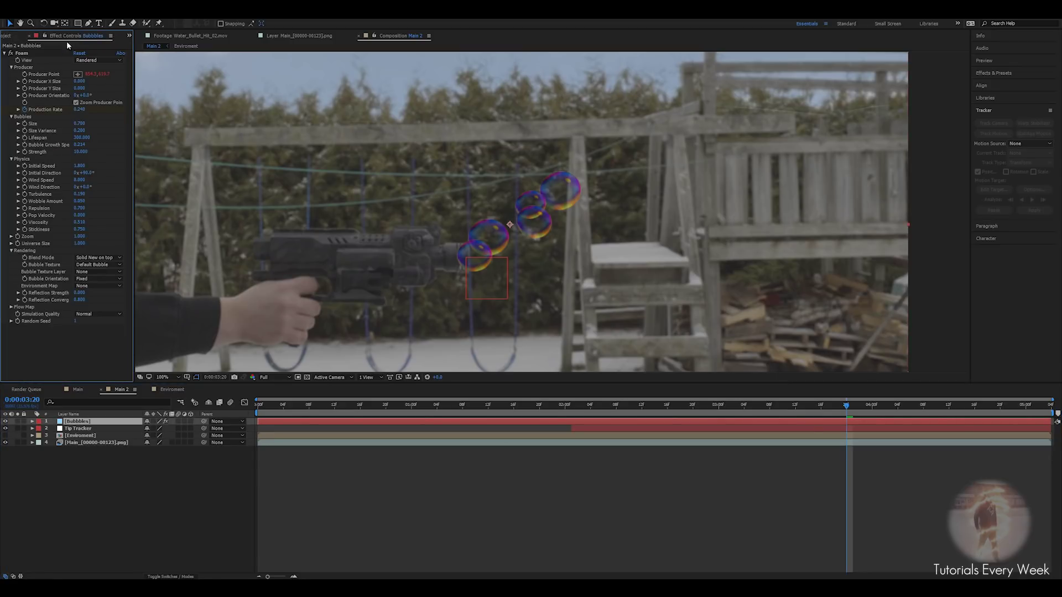
left_click(88, 285)
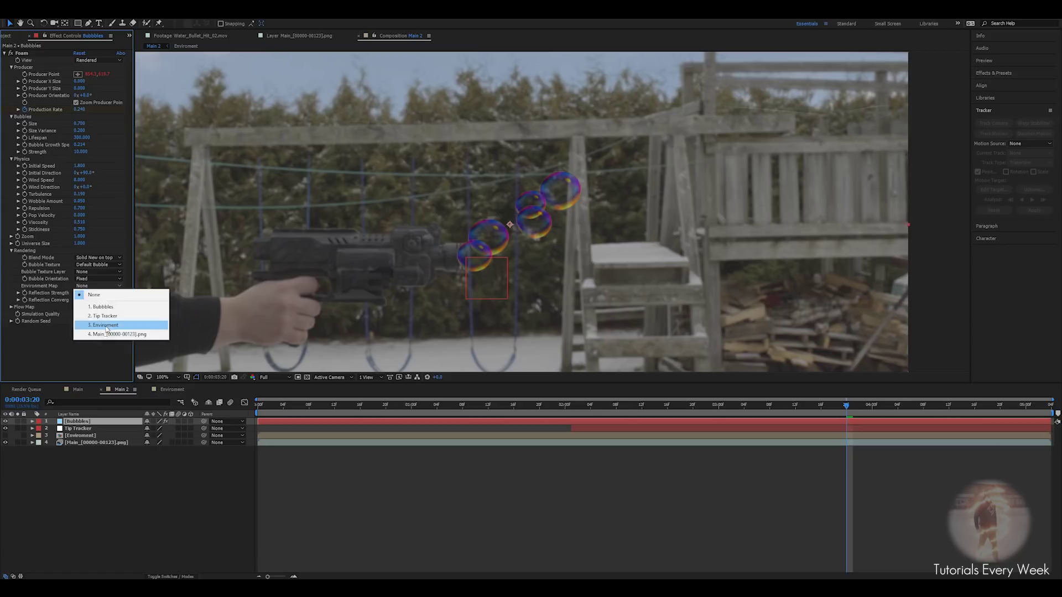
left_click(106, 325)
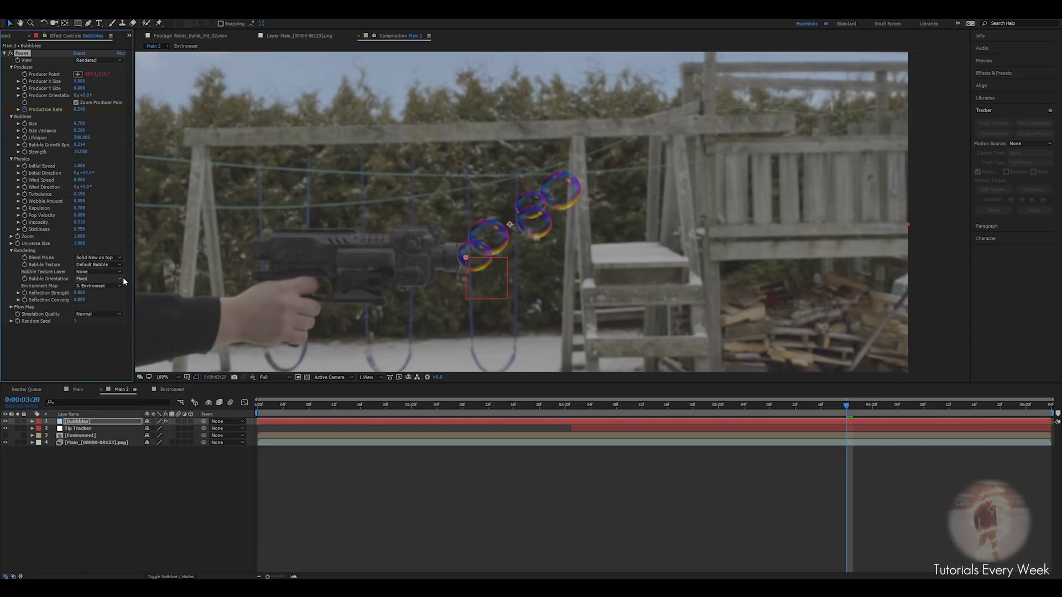
Set the Reflection Strength to 1 and the Reflection Convergence to 0.87, inspecting the reflections on the bubbles up close.
left_click_drag(77, 293, 171, 294)
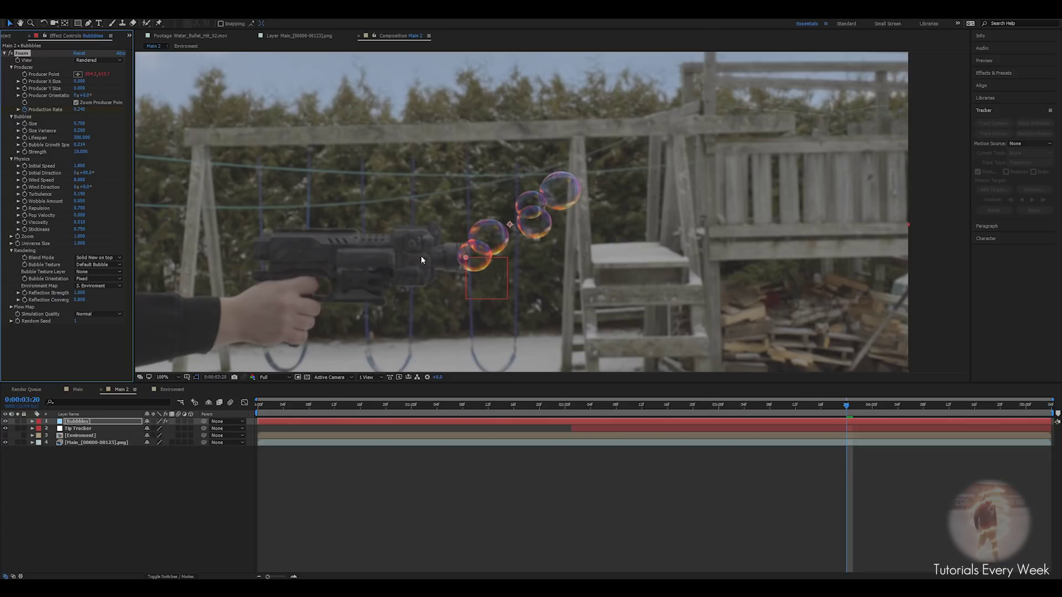
scroll(381, 271, "up", 2)
left_click_drag(443, 275, 479, 207)
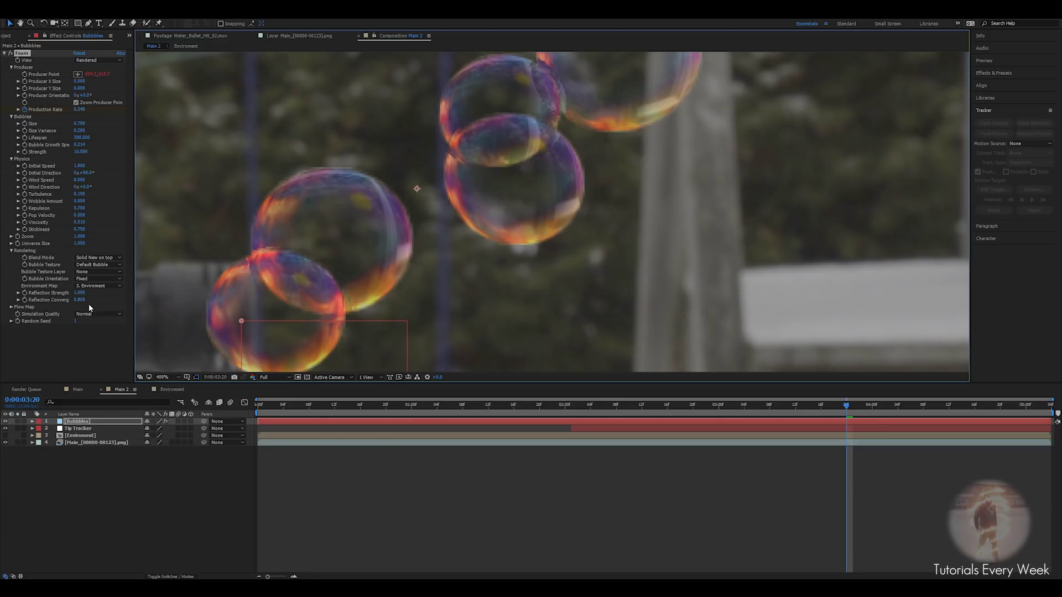
left_click_drag(80, 300, 103, 306)
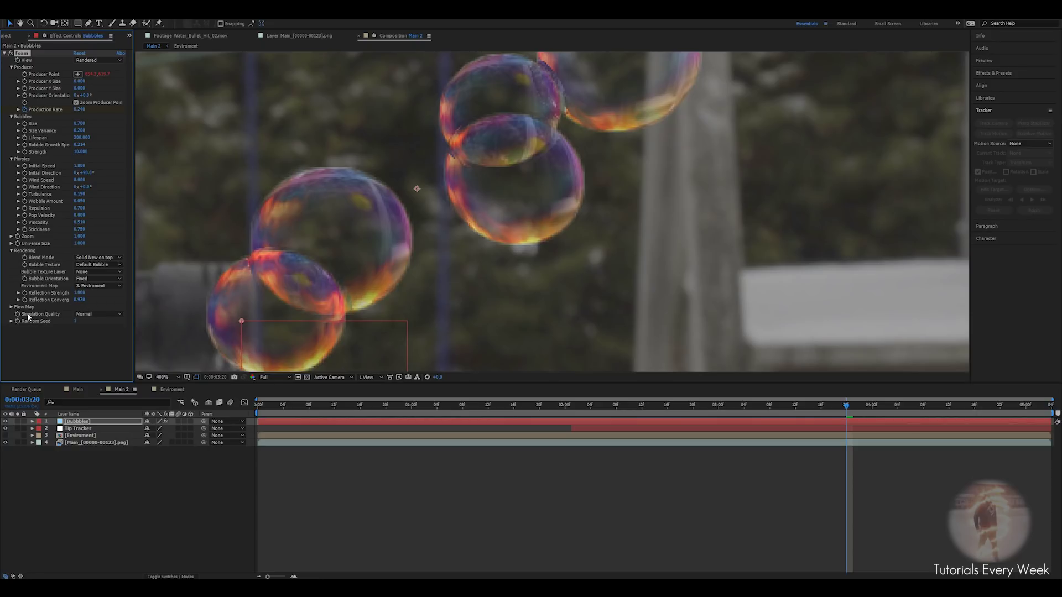
Set the Foam Simulation Quality to Intense and preview the bubbles up to 0:00:04:19.
left_click(97, 313)
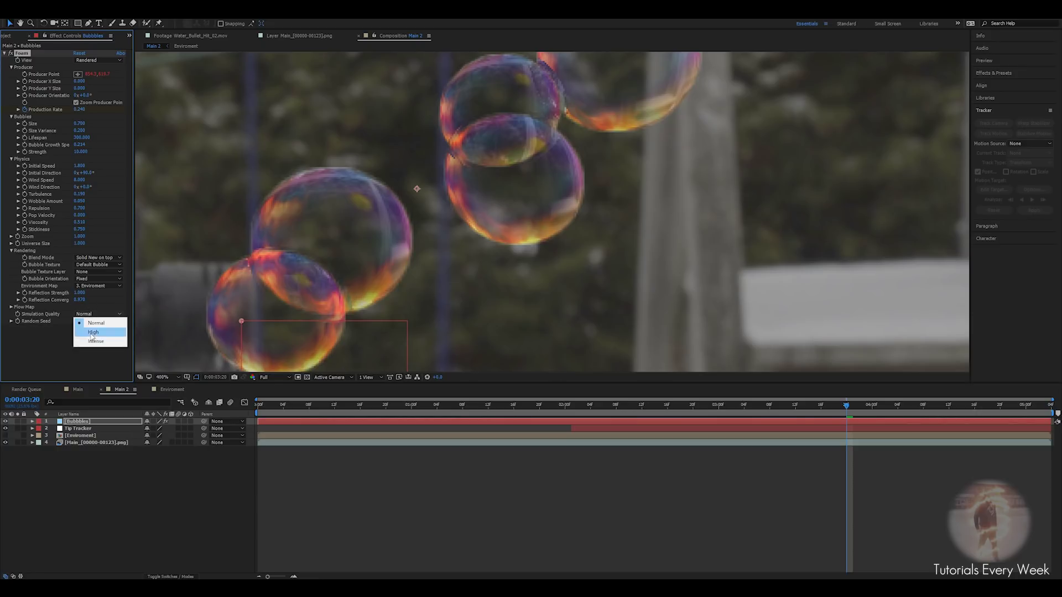
left_click(93, 341)
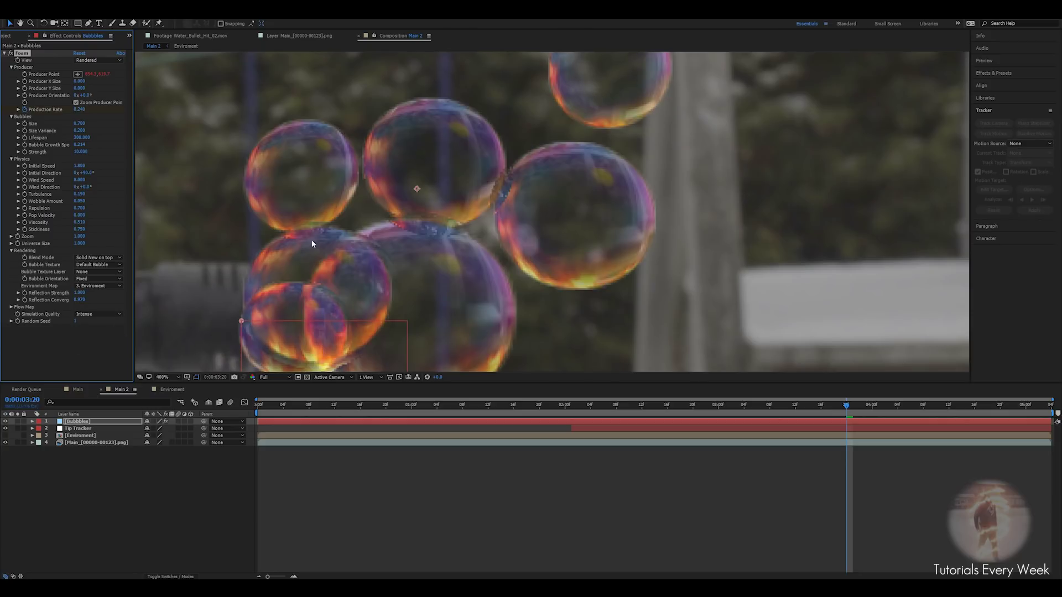
scroll(297, 243, "down", 4)
left_click_drag(572, 404, 991, 404)
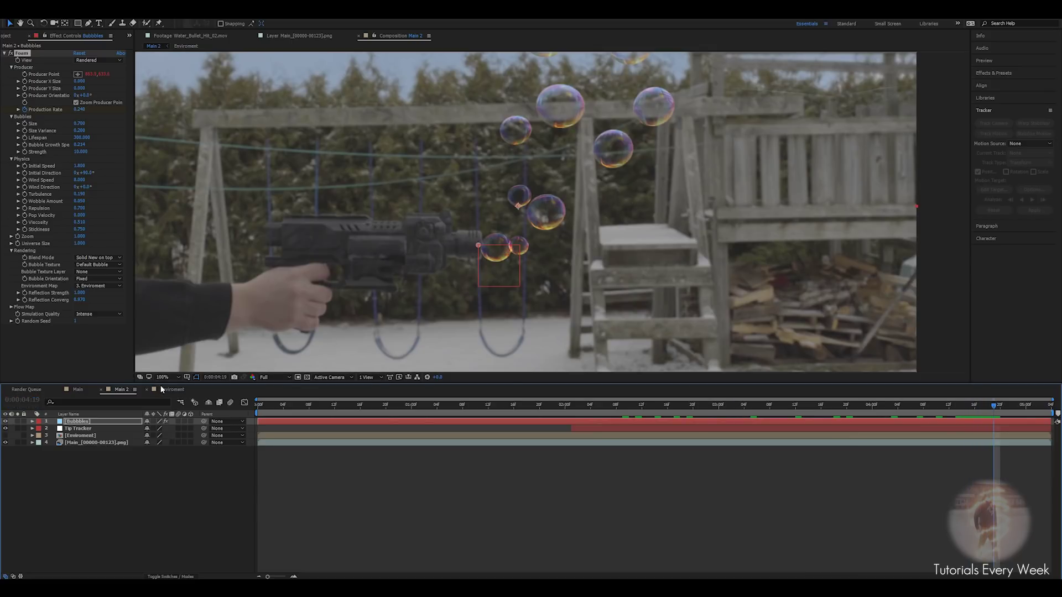
Remove Big_Fire_02.mov from the Enviroment composition and check the bubbles' reflections in Main 2.
left_click(167, 390)
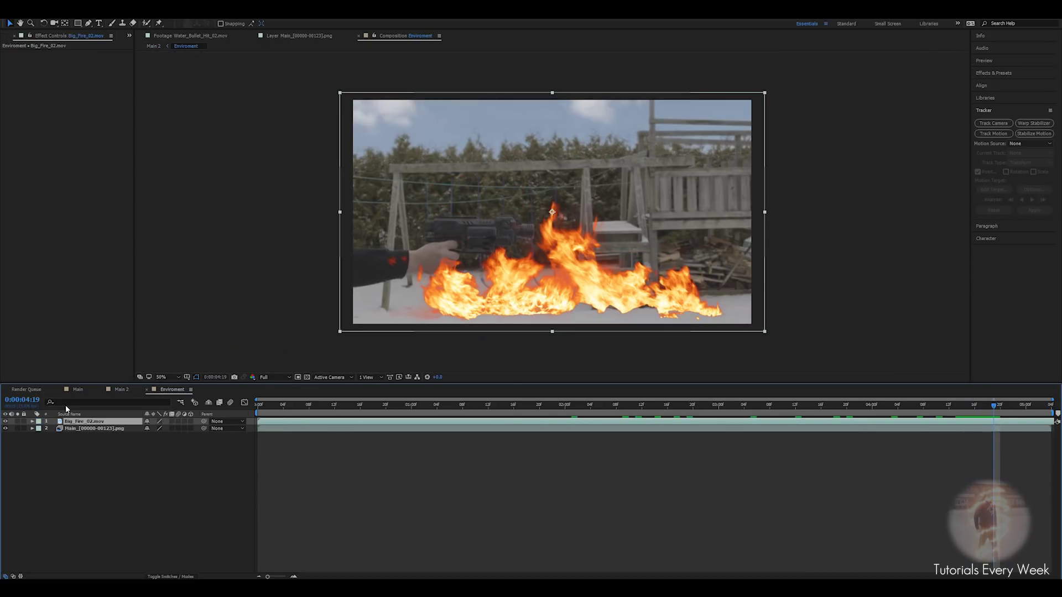
key("Delete")
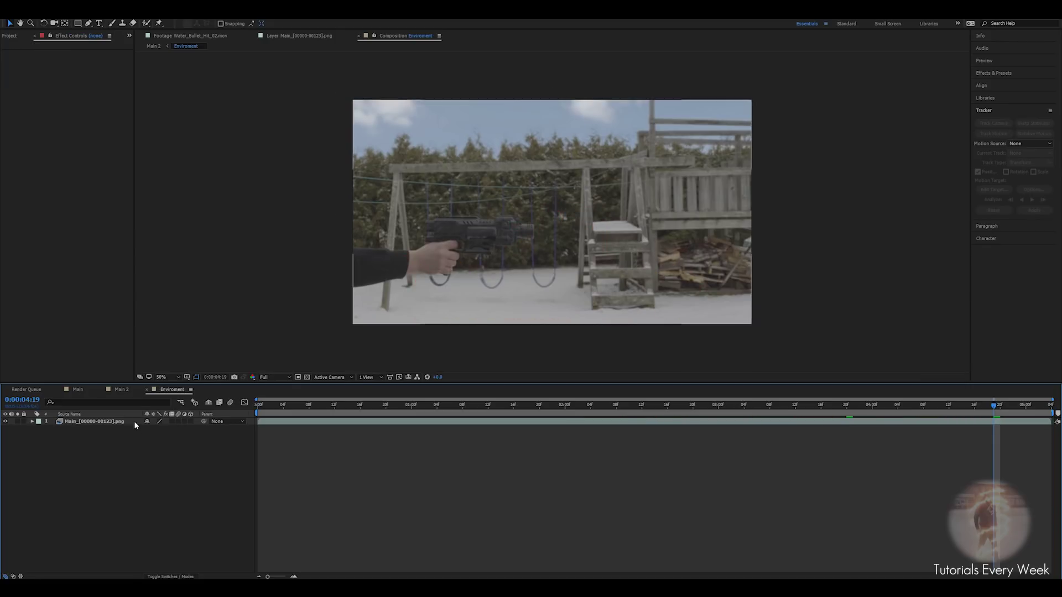
left_click(120, 389)
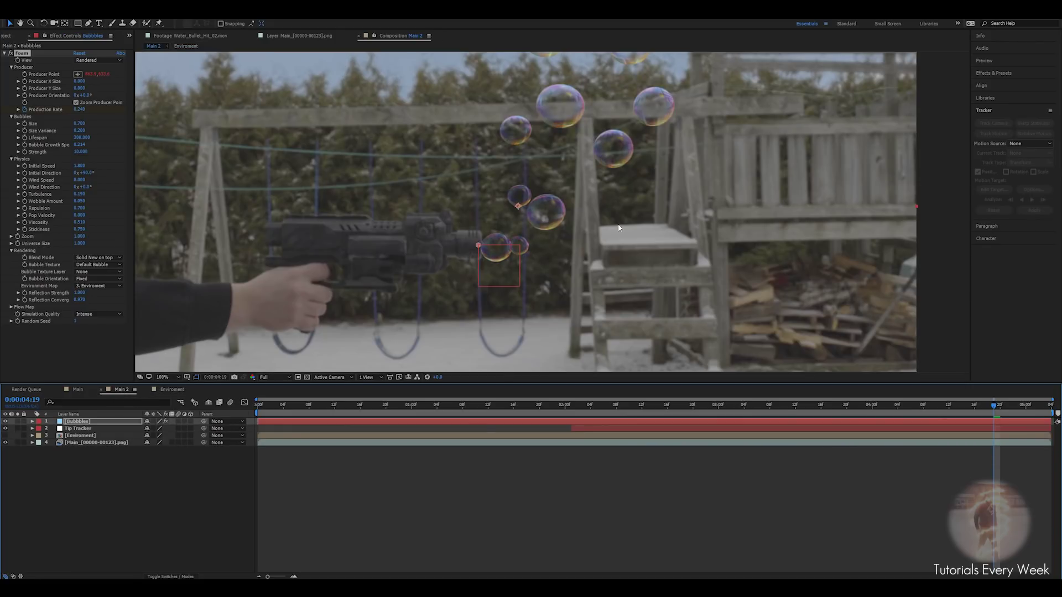
scroll(478, 165, "down", 1)
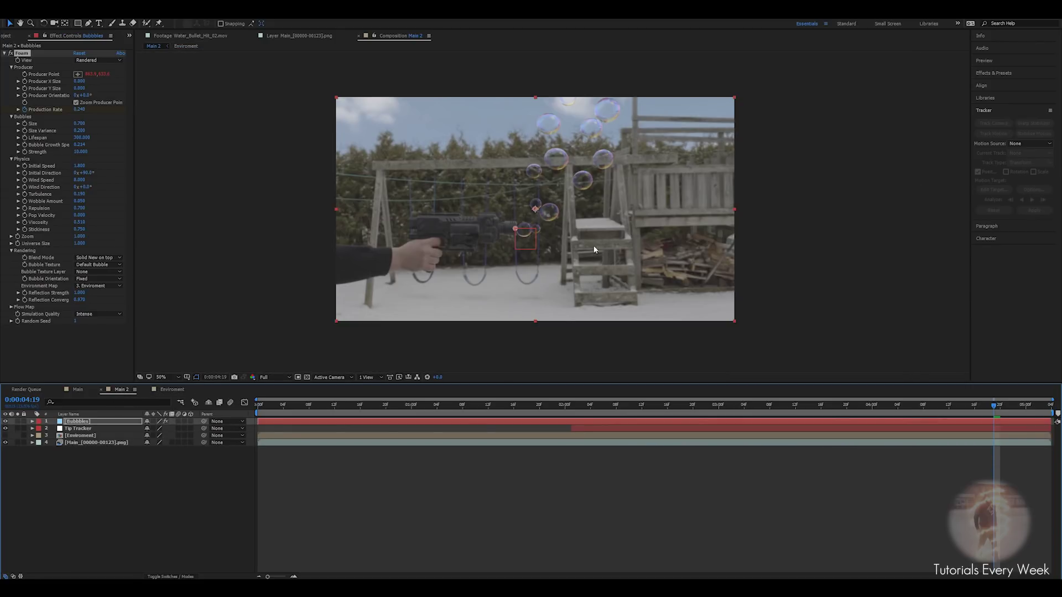
scroll(557, 213, "up", 2)
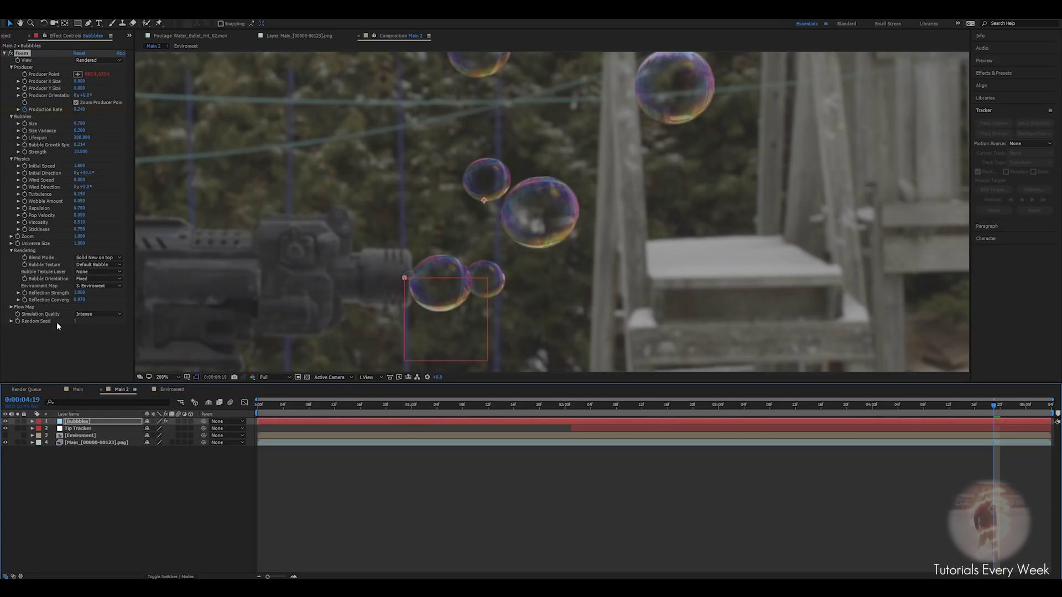
scroll(494, 247, "down", 2)
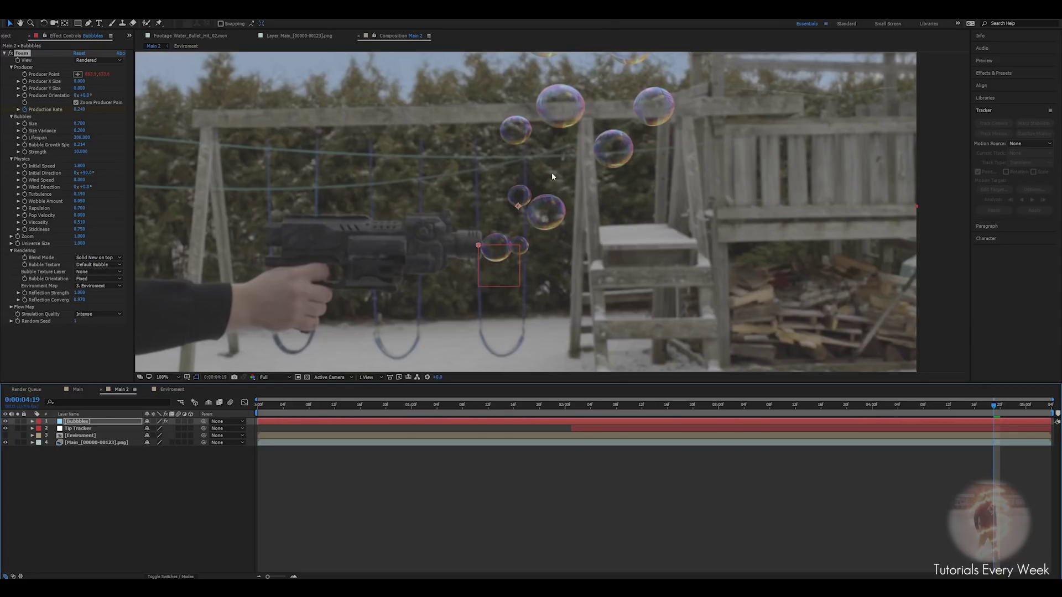
Try a Random Seed of 2 on the Foam effect, and return it to 1.
left_click(76, 321)
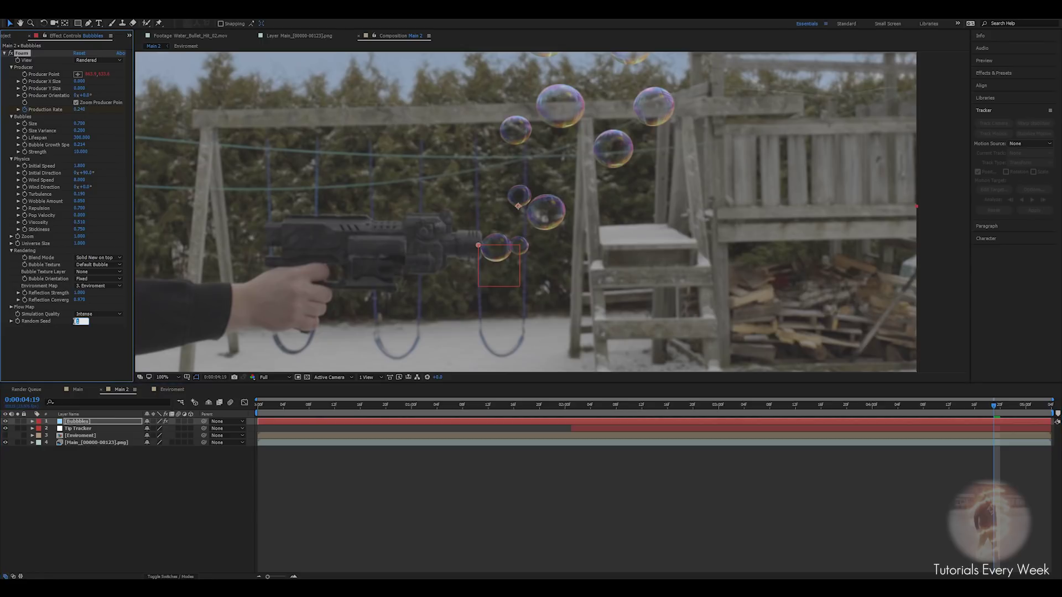
type("2")
key("Return")
left_click(75, 322)
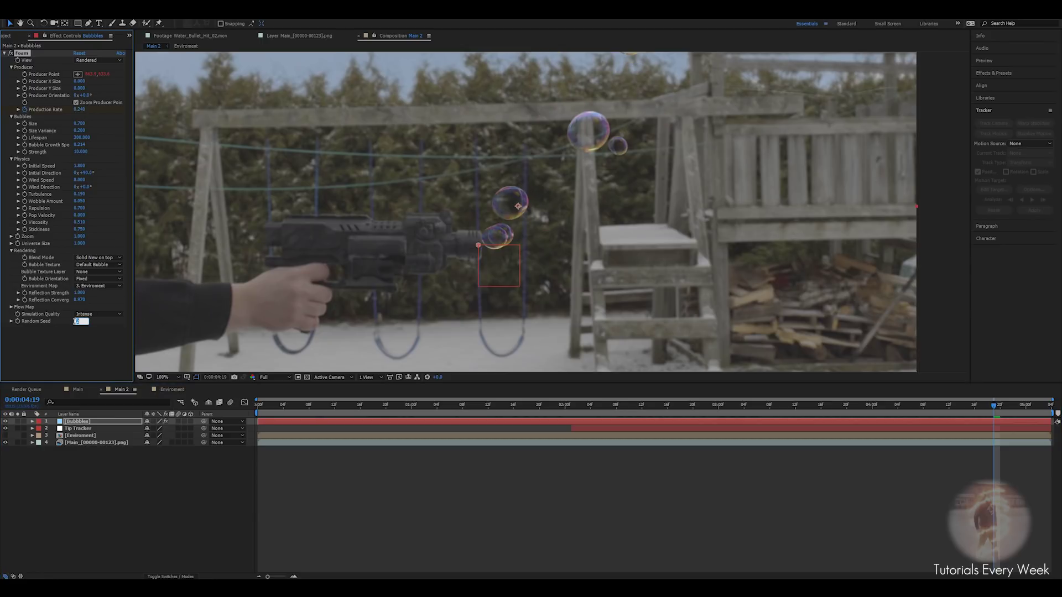
type("1")
key("Return")
Preview the bubble stream, and set the Foam Production Rate keyframe at 0:00:02:02 to 0.2.
scroll(506, 190, "down", 1)
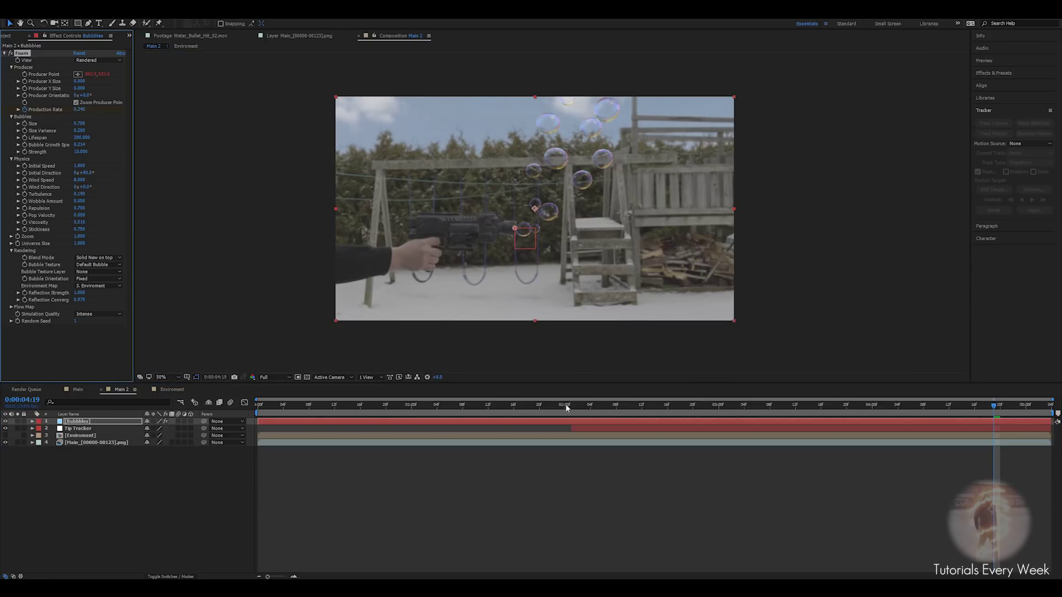
left_click_drag(569, 408, 885, 408)
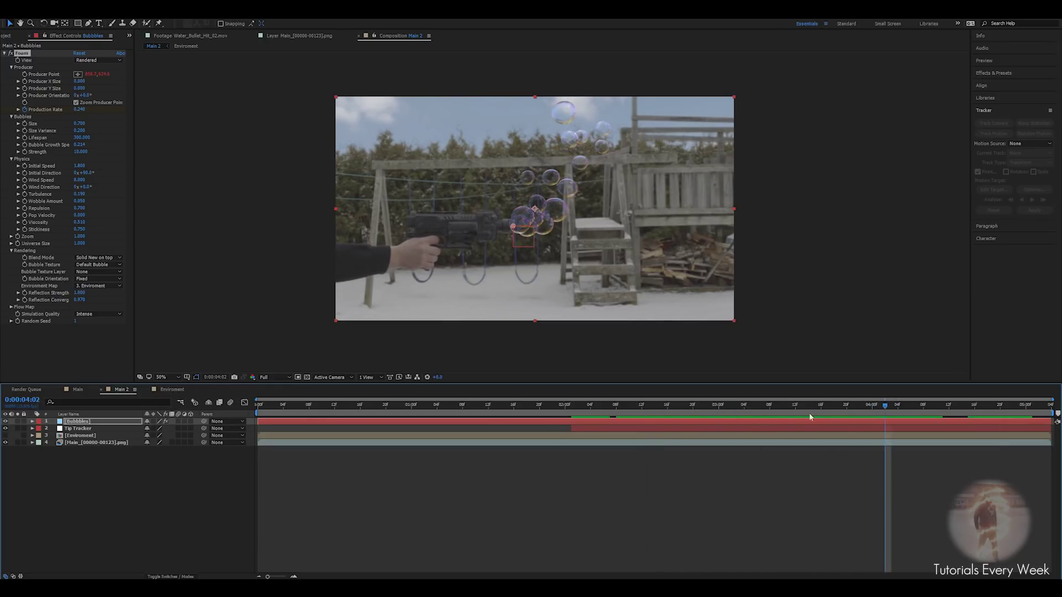
key("u")
left_click(576, 407)
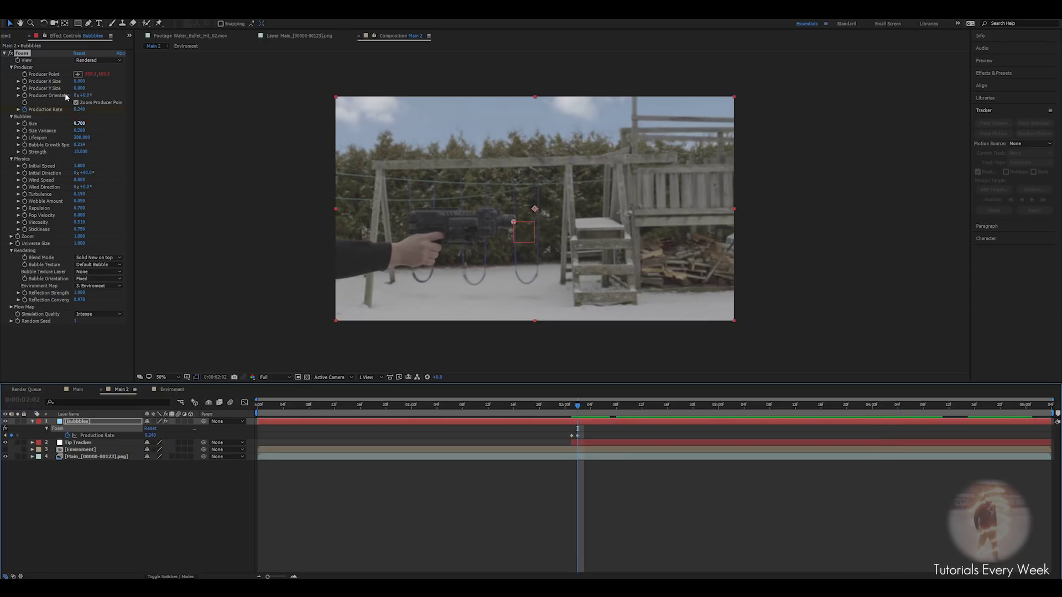
left_click(82, 111)
type(".2")
key("Return")
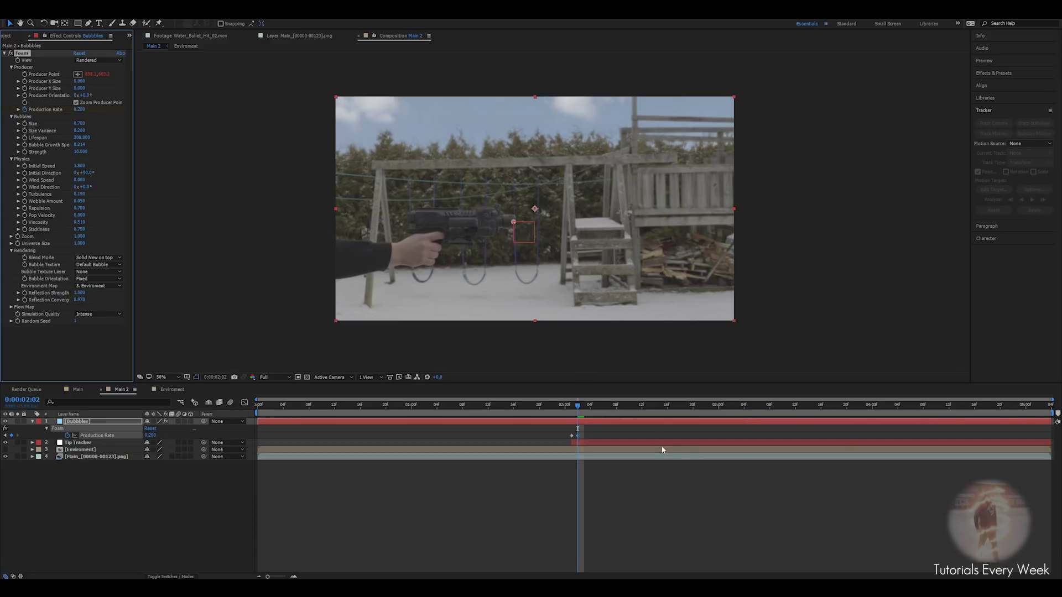
Set the Foam Random Seed to 3, scrubbing through the shot to compare the bubble pattern.
left_click_drag(572, 406, 1058, 404)
key("space")
left_click(75, 321)
type("3")
key("Return")
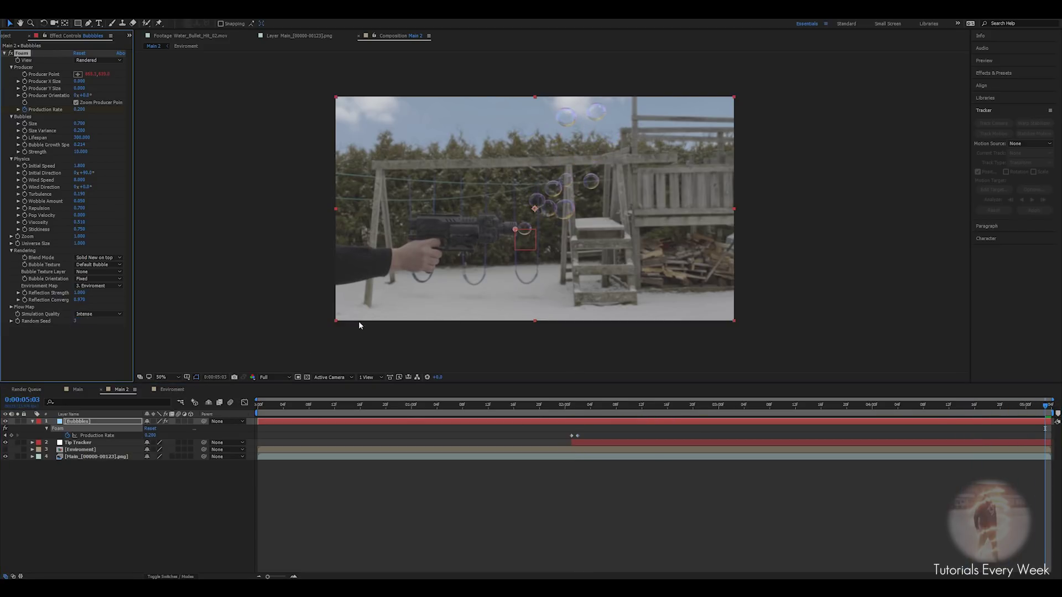
left_click_drag(572, 406, 1047, 409)
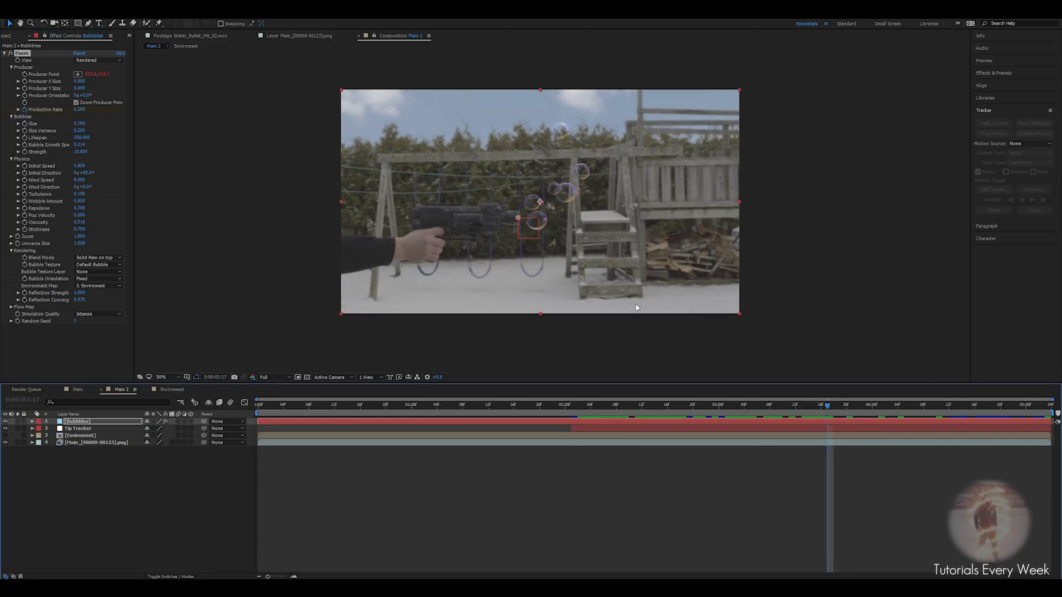
scroll(635, 308, "up", 1)
left_click_drag(497, 302, 496, 288)
key("v")
left_click_drag(601, 405, 642, 406)
scroll(488, 203, "up", 1)
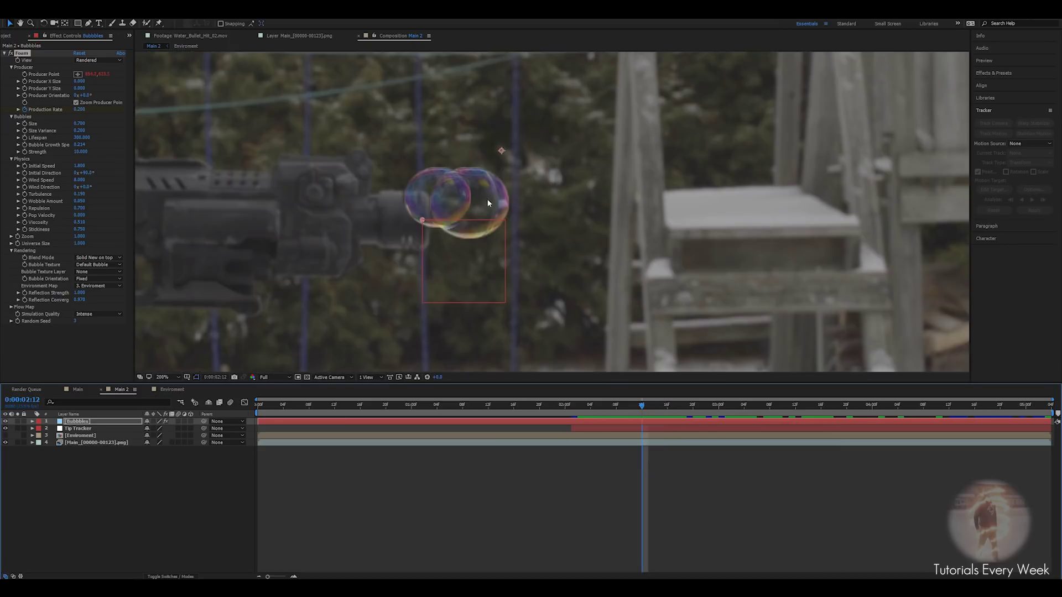
right_click(126, 423)
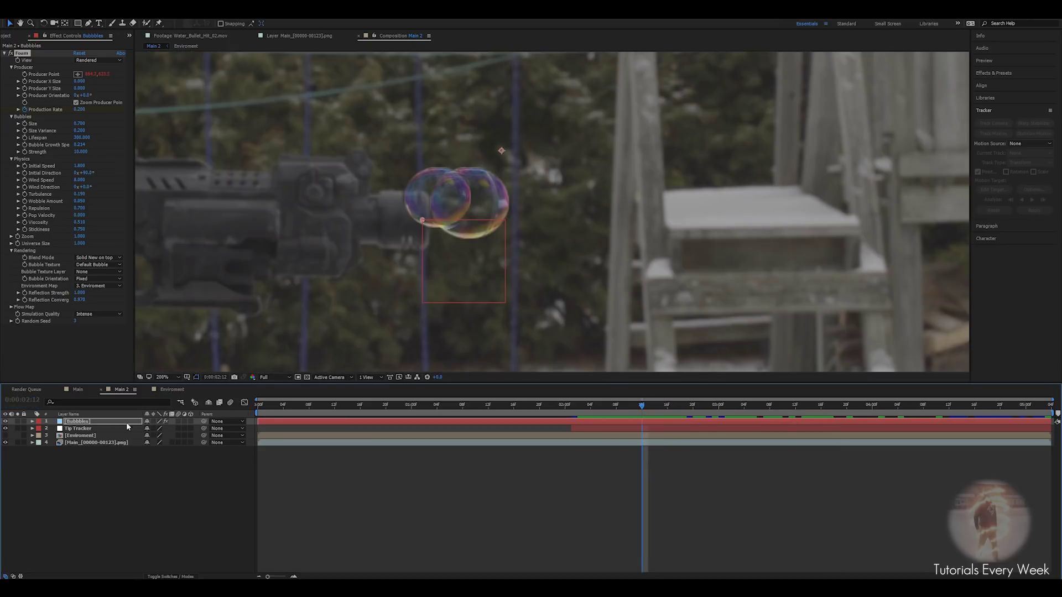
left_click(80, 443)
key("ctrl+d")
key("ctrl+shift+bracketright")
Draw a closed Pen mask around the gun's muzzle on the top footage copy at 0:00:02:01.
scroll(363, 217, "up", 1)
left_click_drag(360, 238, 414, 230)
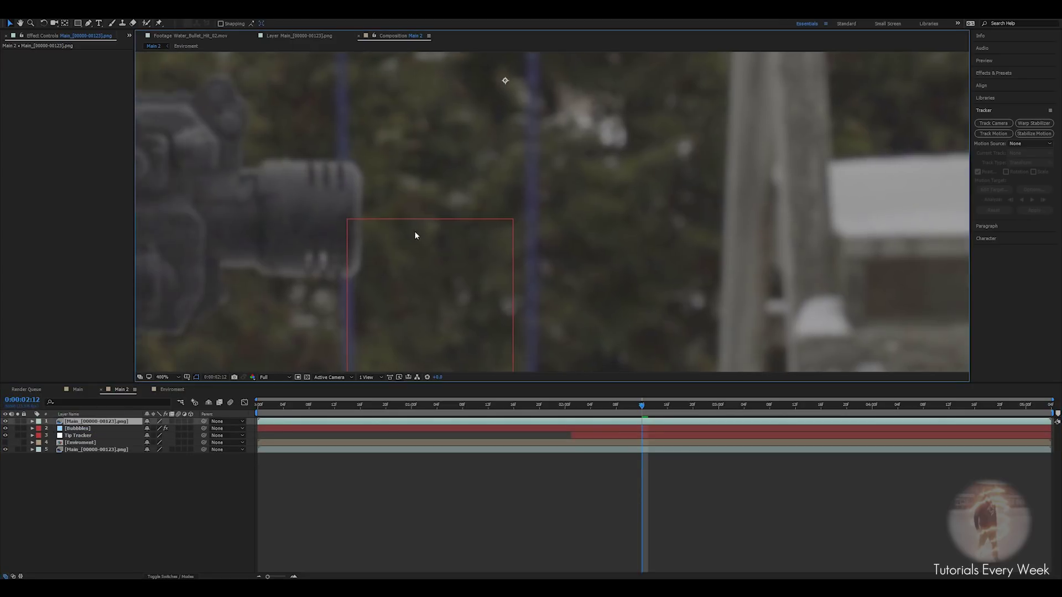
left_click_drag(642, 409, 571, 414)
left_click_drag(422, 202, 537, 262)
key("g")
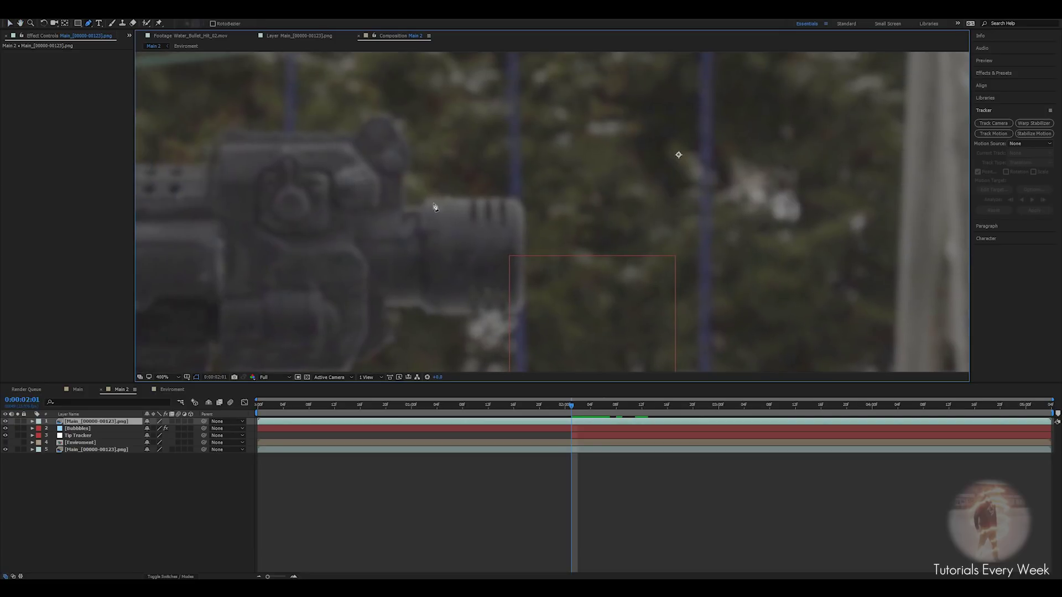
left_click(401, 207)
left_click(423, 207)
left_click(428, 198)
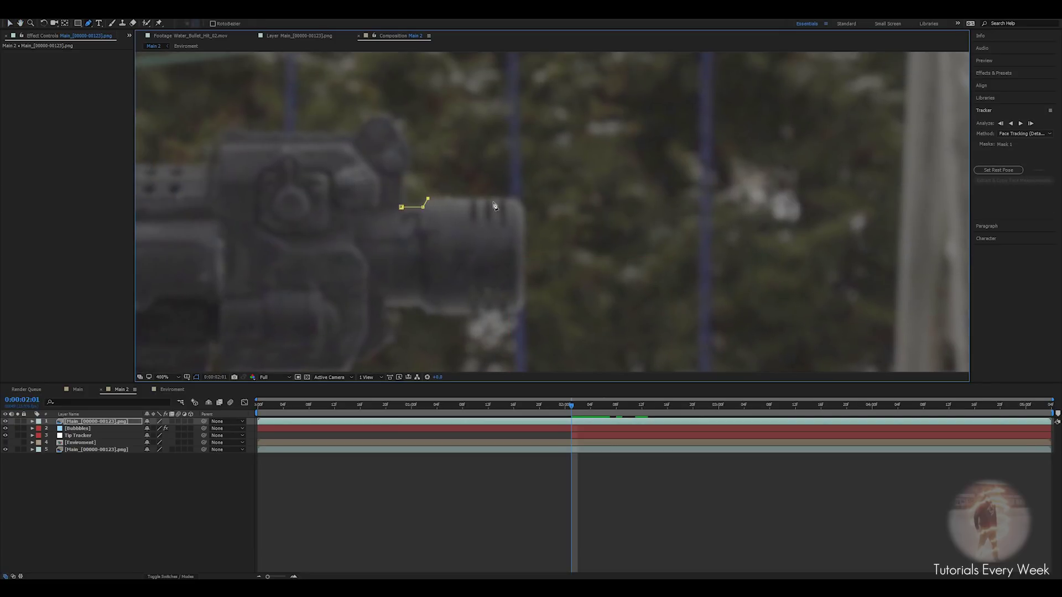
left_click(514, 197)
left_click(523, 307)
left_click(507, 313)
left_click(425, 310)
left_click(414, 306)
left_click(388, 305)
left_click(401, 208)
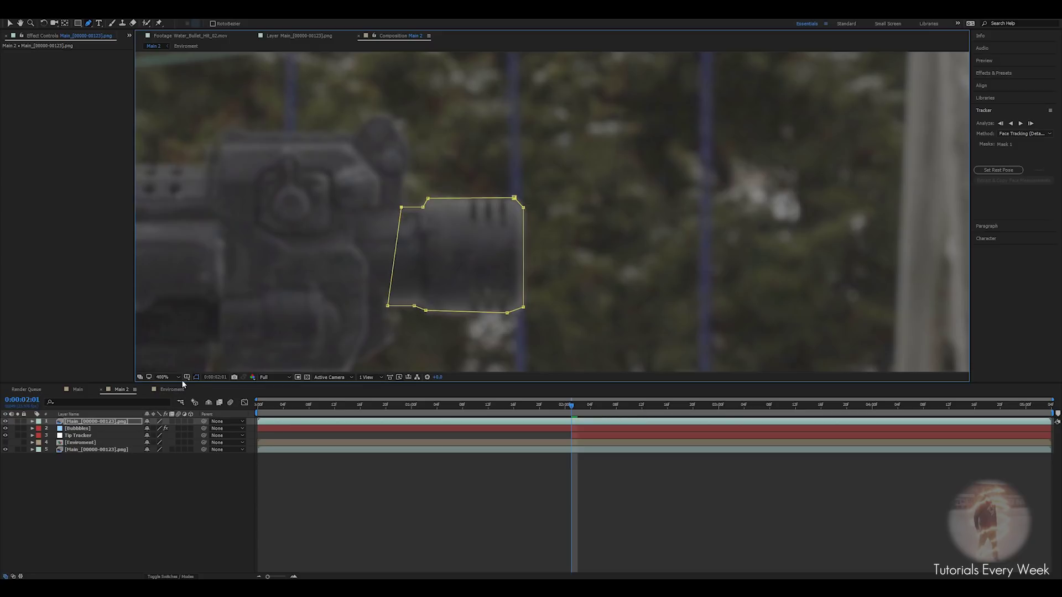
Track the muzzle mask forward from 0:00:02:01 and check how it follows the gun up to 0:00:02:16.
key("m")
right_click(72, 429)
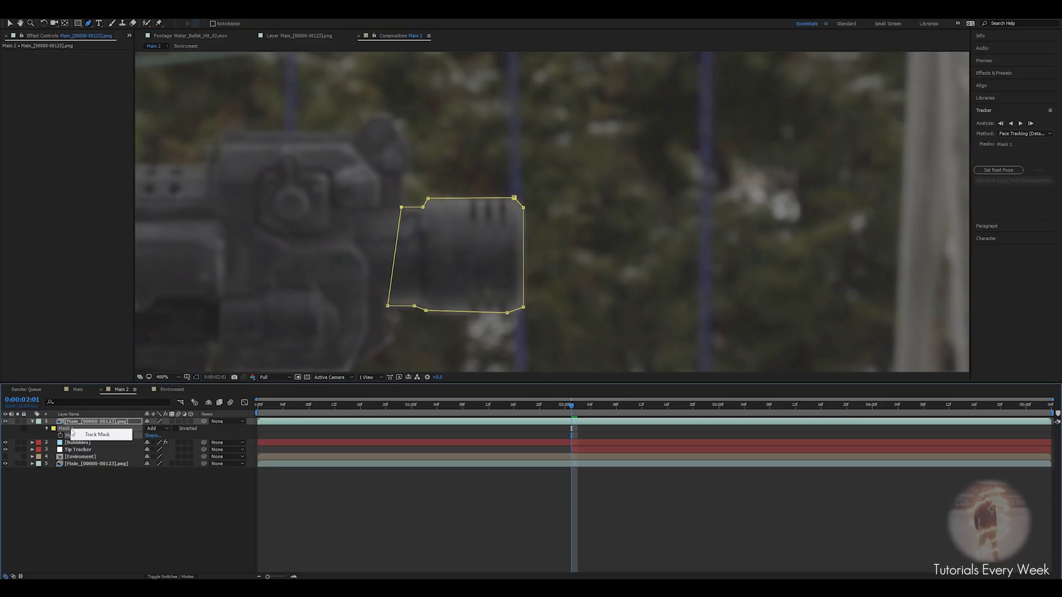
left_click(99, 435)
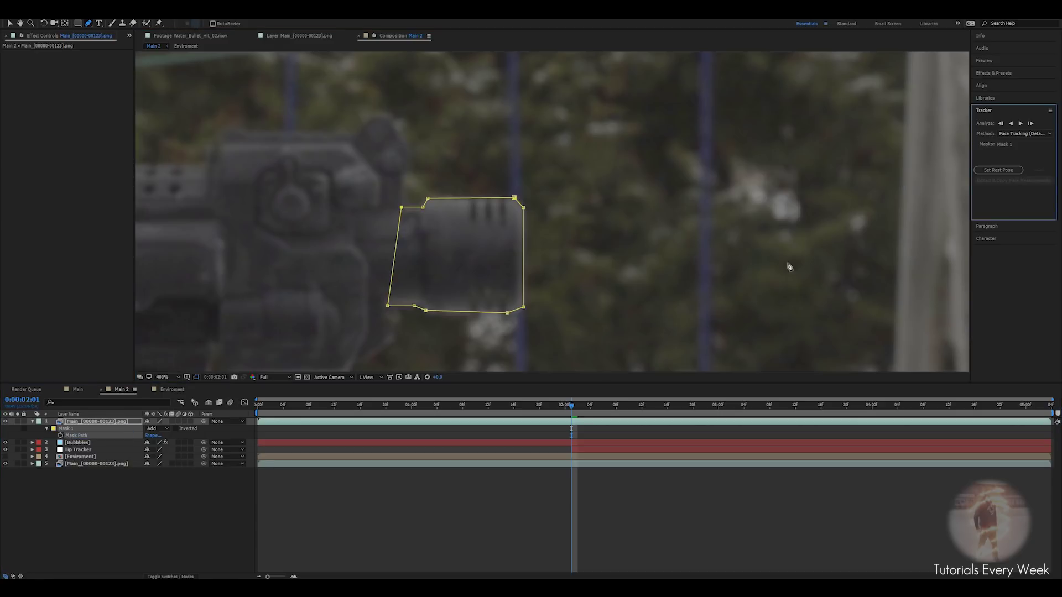
left_click(1021, 125)
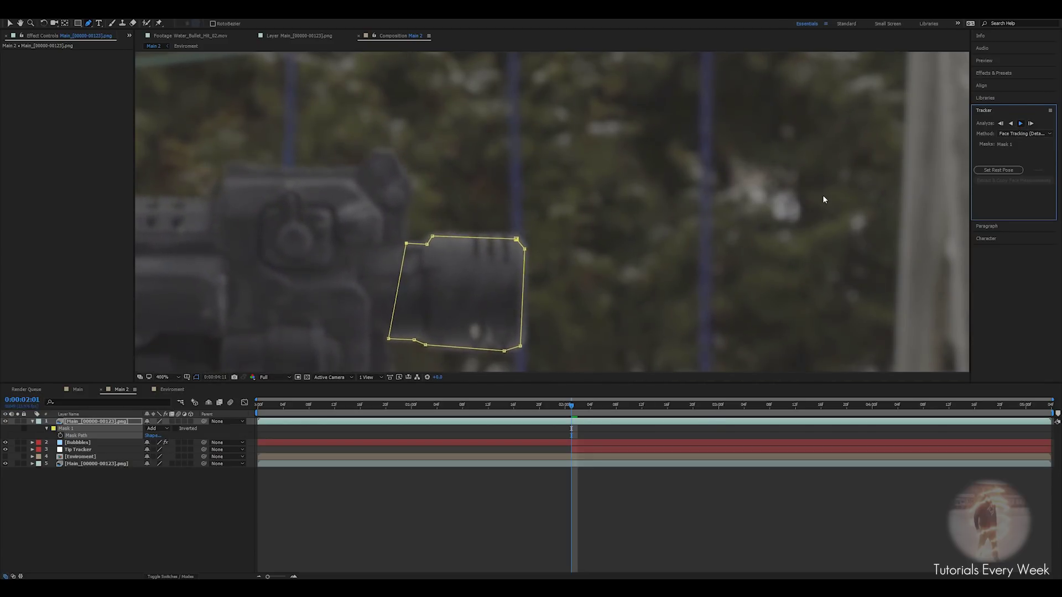
left_click(652, 406)
mouse_move(651, 408)
left_mouse_down()
mouse_move(599, 412)
mouse_move(668, 419)
left_mouse_up()
left_click(33, 421)
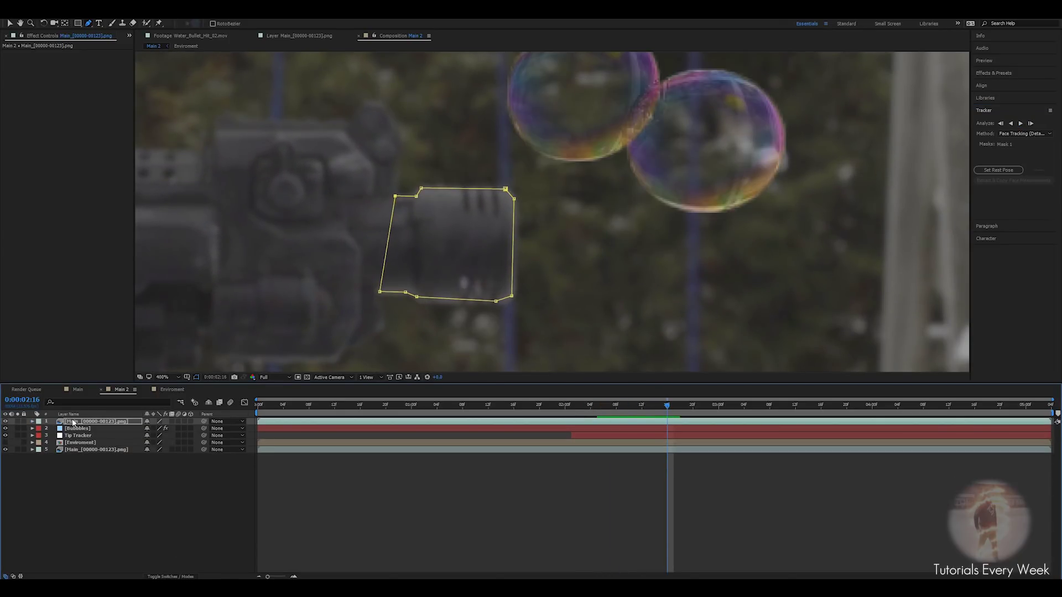
Rename the masked footage copy as roto.
left_click(72, 422)
key("Return")
type("roto")
key("Return")
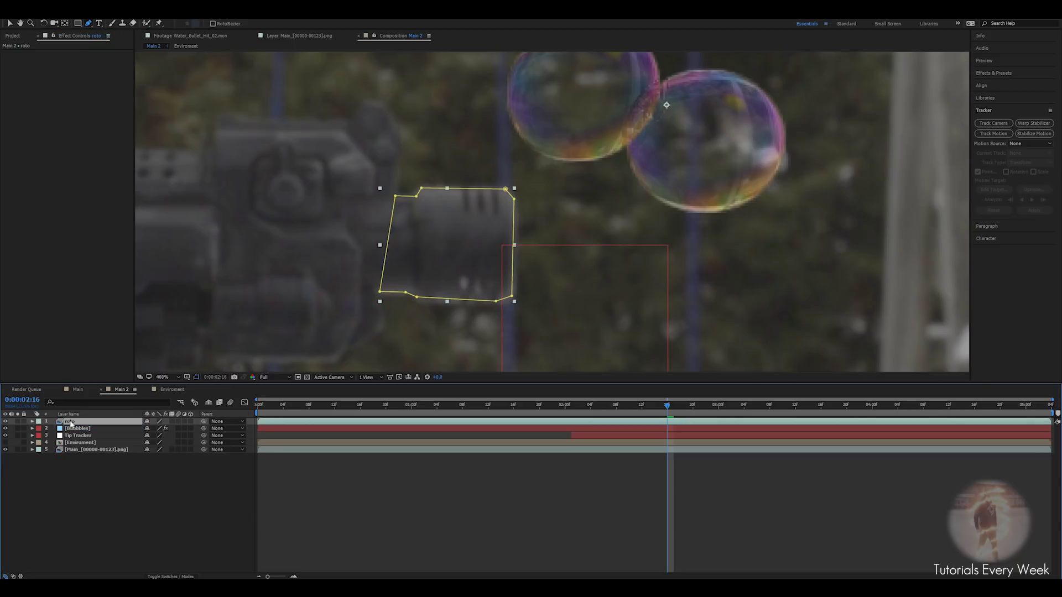
left_click(369, 467)
Set the roto layer's Mask Feather to 2 pixels and review the muzzle edge up to 0:00:03:11.
left_click_drag(666, 409, 635, 404)
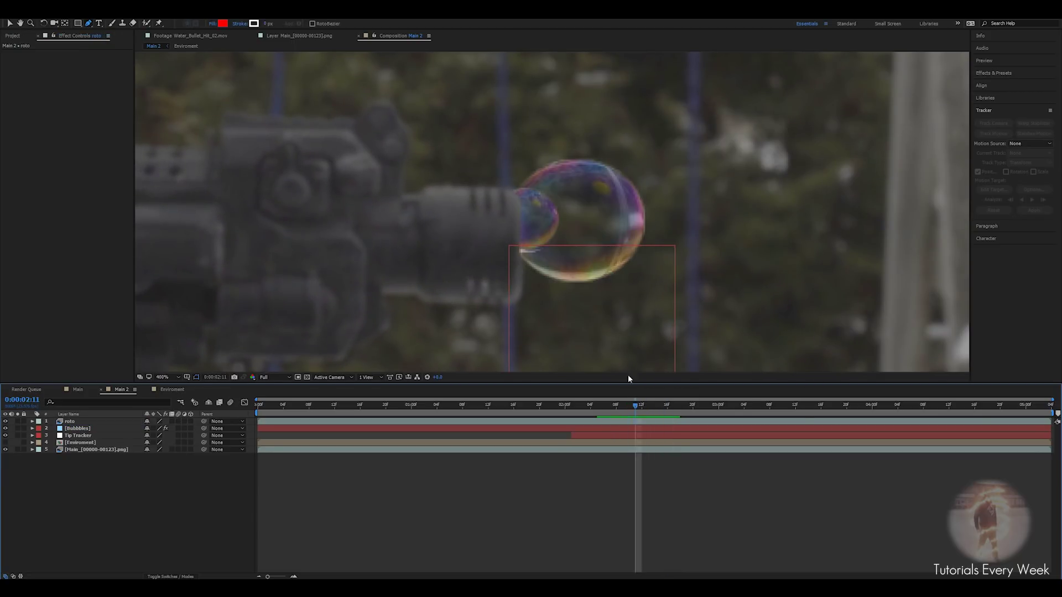
left_click(71, 422)
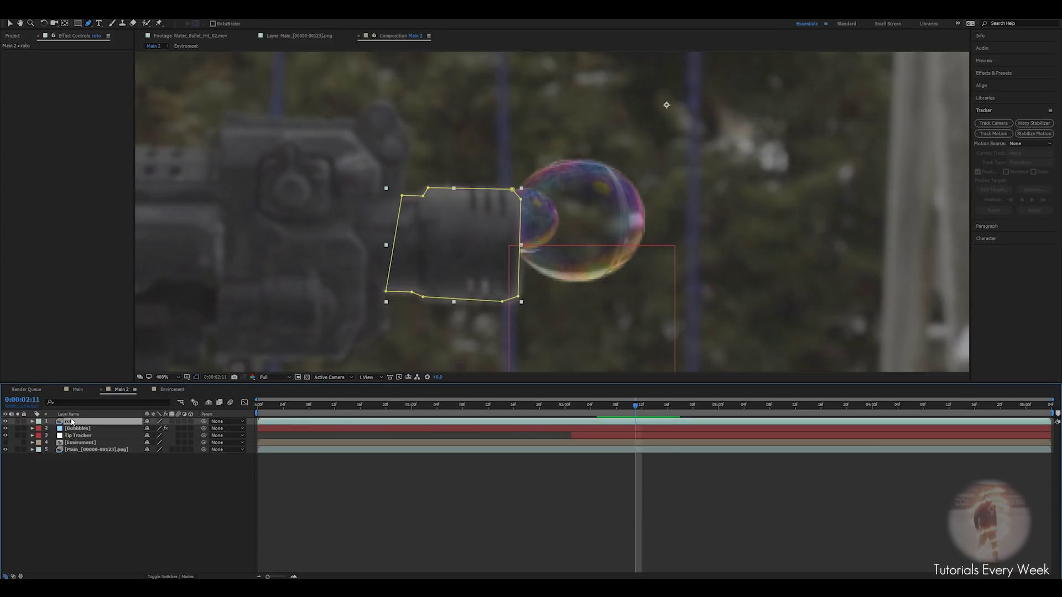
key("f")
left_click(154, 435)
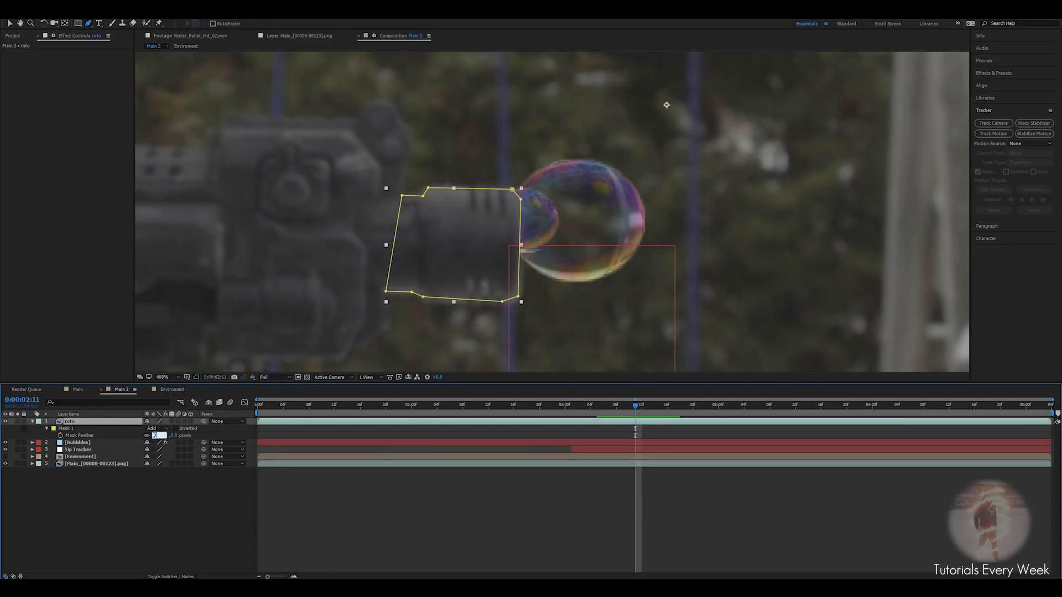
type("2")
key("Return")
left_click(483, 502)
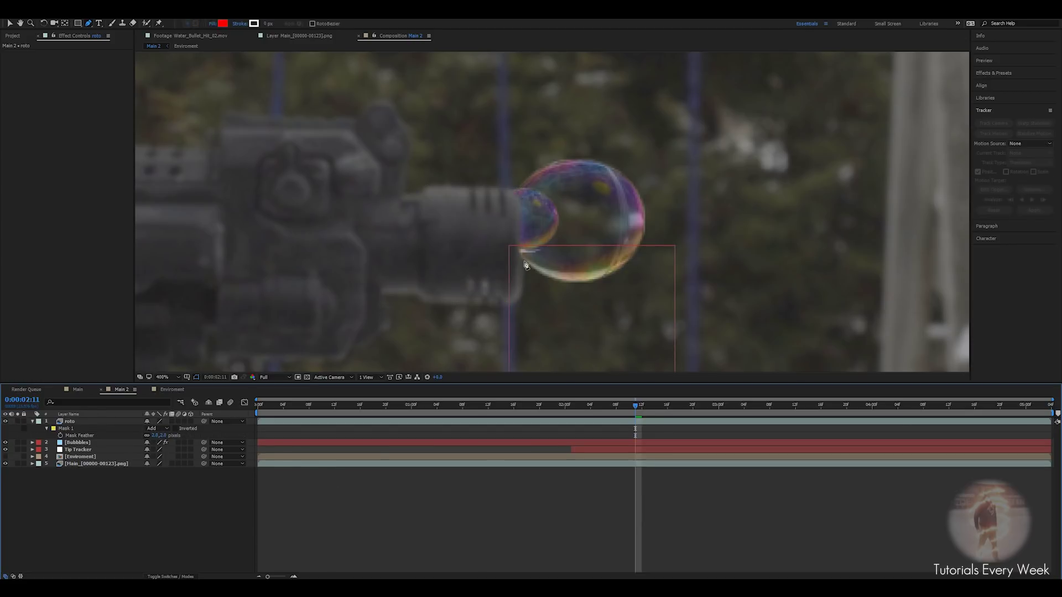
scroll(464, 280, "down", 1)
left_click_drag(634, 406, 787, 413)
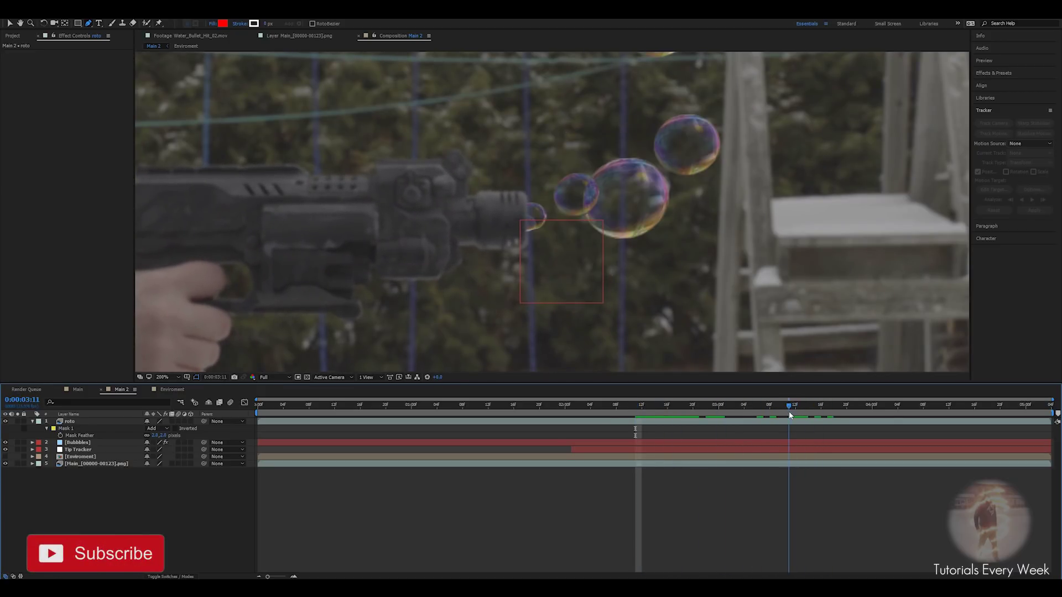
Add the Bulge effect to the Bubbles layer, below Foam.
left_click(78, 444)
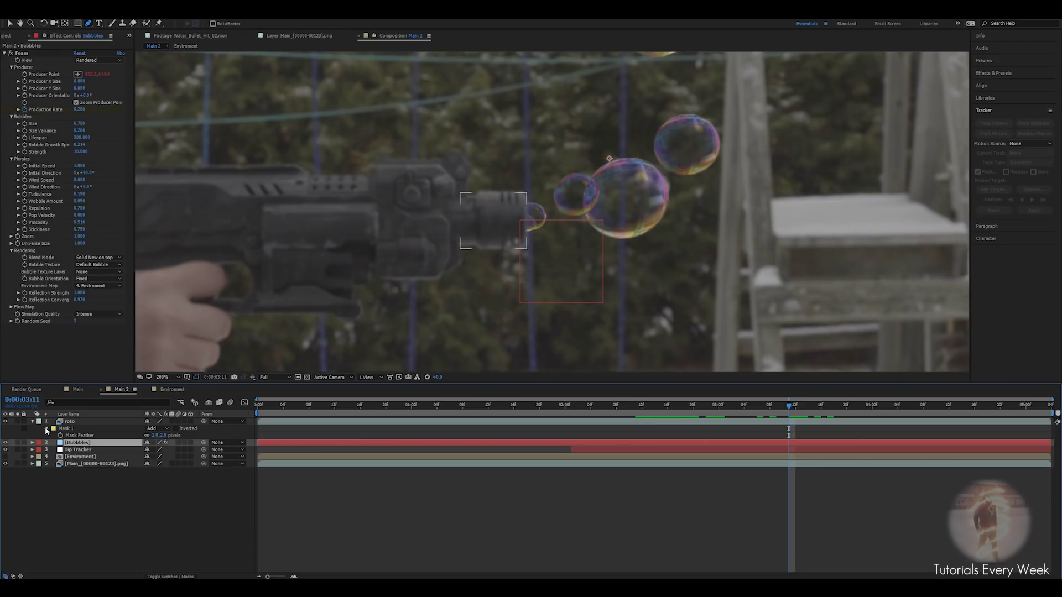
left_click(6, 53)
key("ctrl+space")
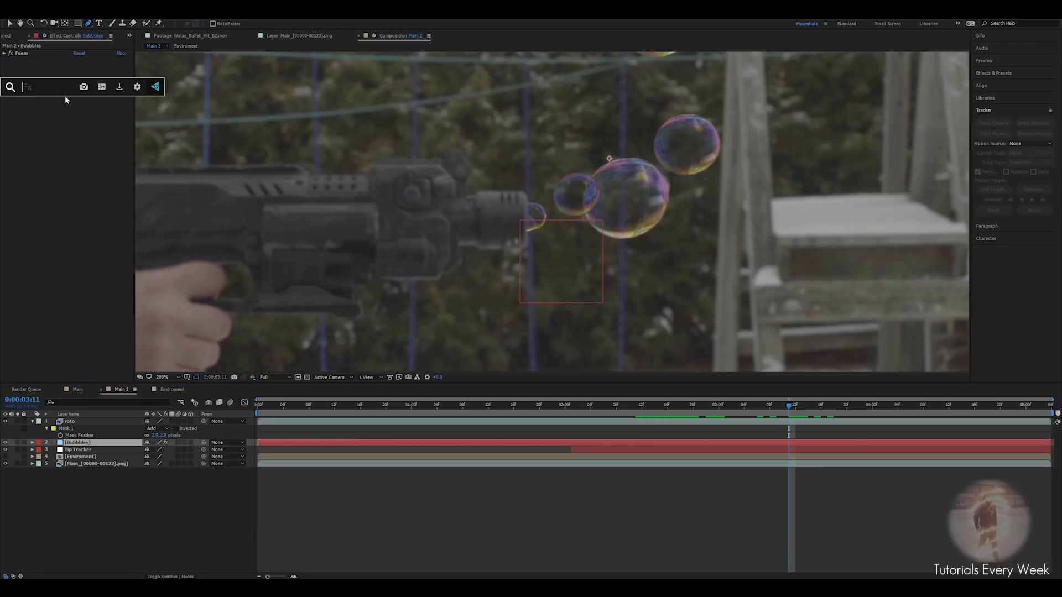
type("bul")
key("Return")
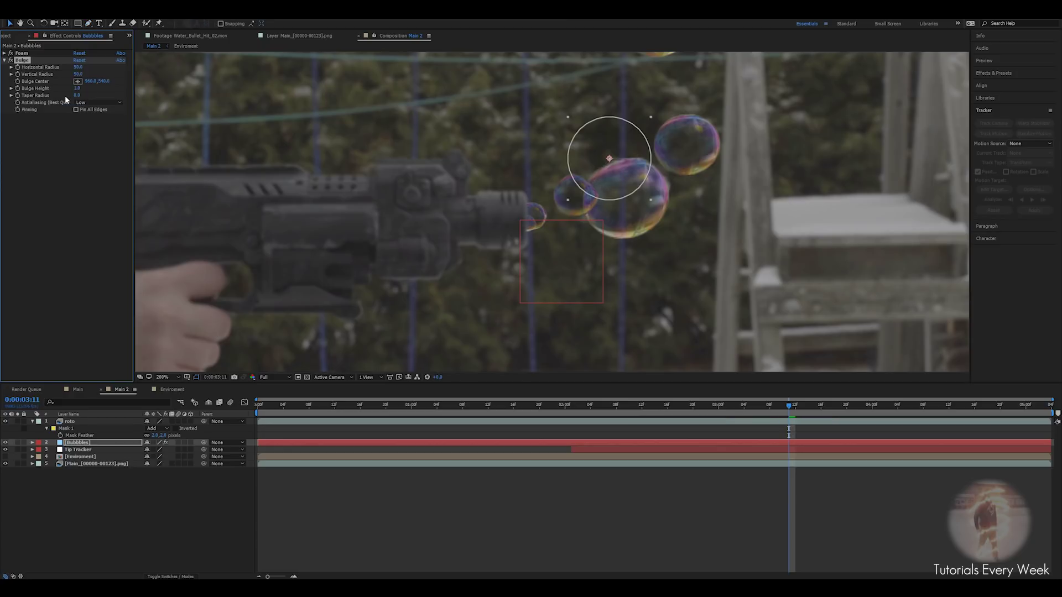
Move the Bulge Center down toward the muzzle, over the bubbles just ahead of the barrel.
scroll(593, 183, "up", 1)
left_click_drag(666, 105, 571, 205)
key("space")
left_click_drag(570, 264, 606, 239)
scroll(605, 237, "down", 1)
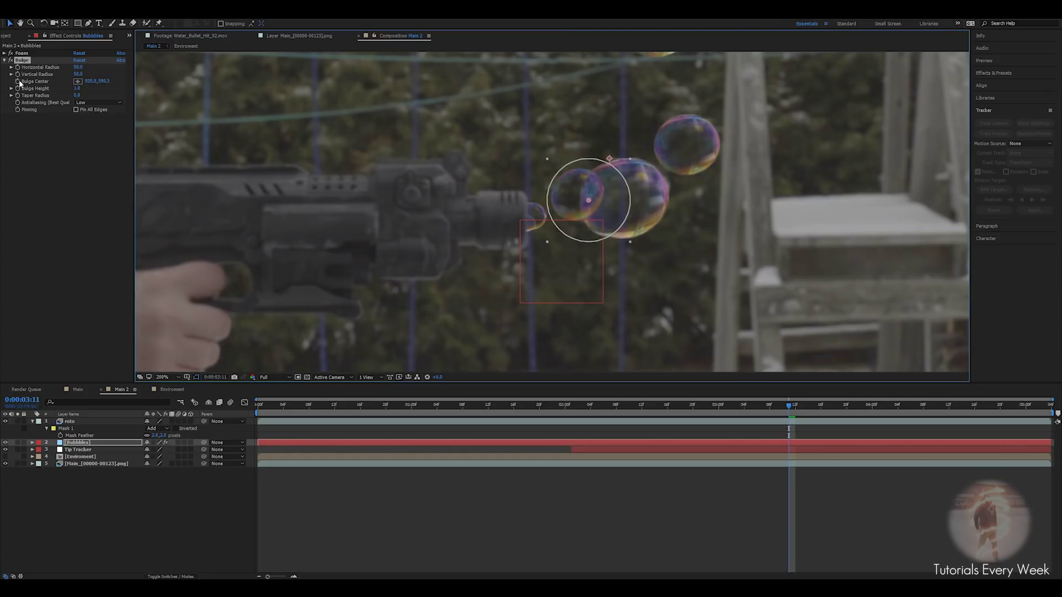
Link the Bubbles layer's Bulge Center to the Tip Tracker null's Position with an expression.
left_click(86, 450)
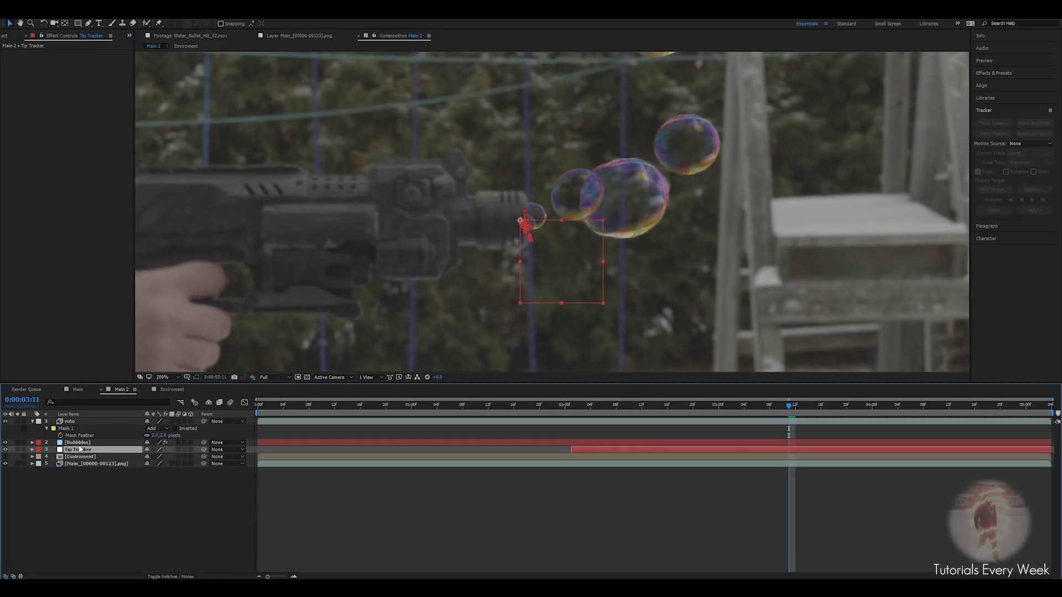
key("p")
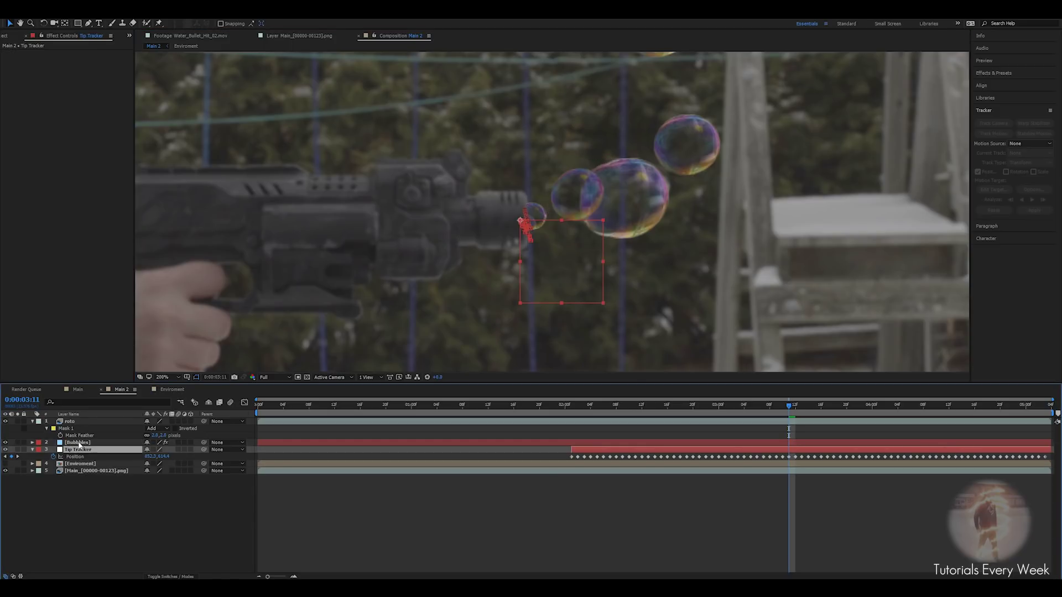
left_click(77, 442)
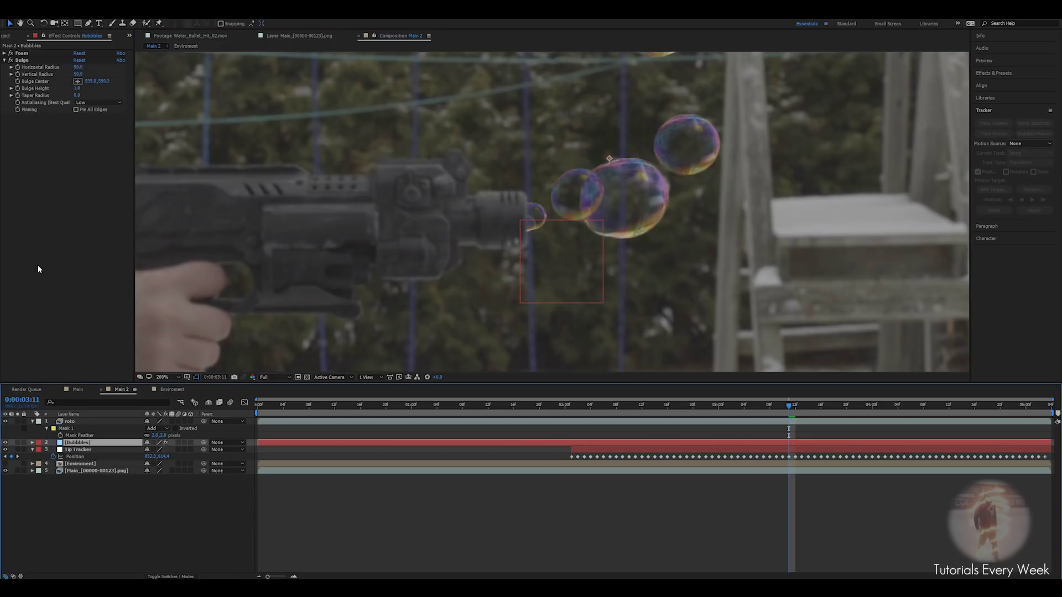
left_click(18, 82, "alt")
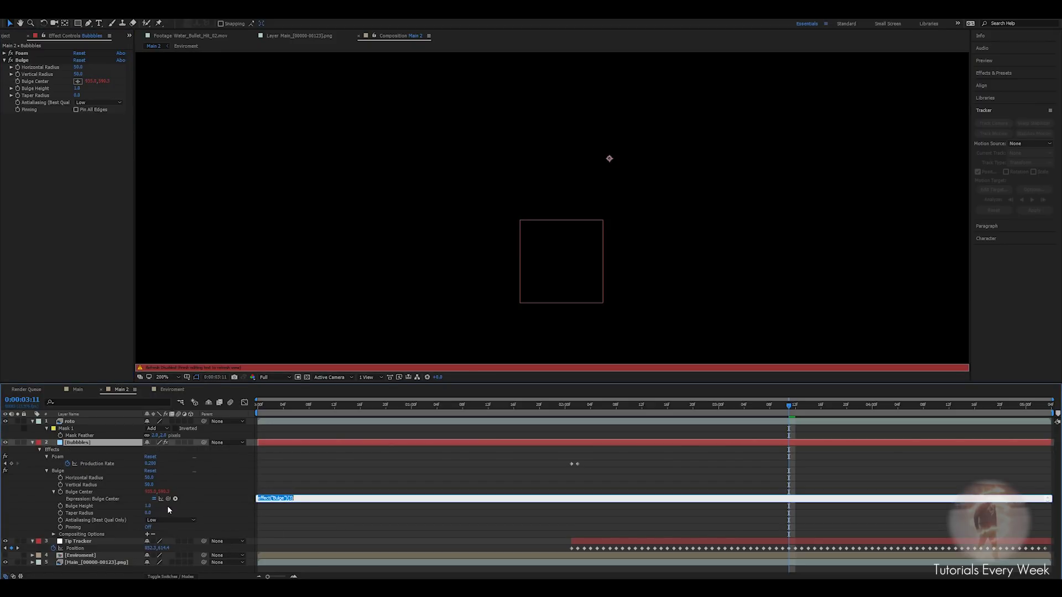
left_click_drag(168, 499, 94, 554)
left_click(317, 470)
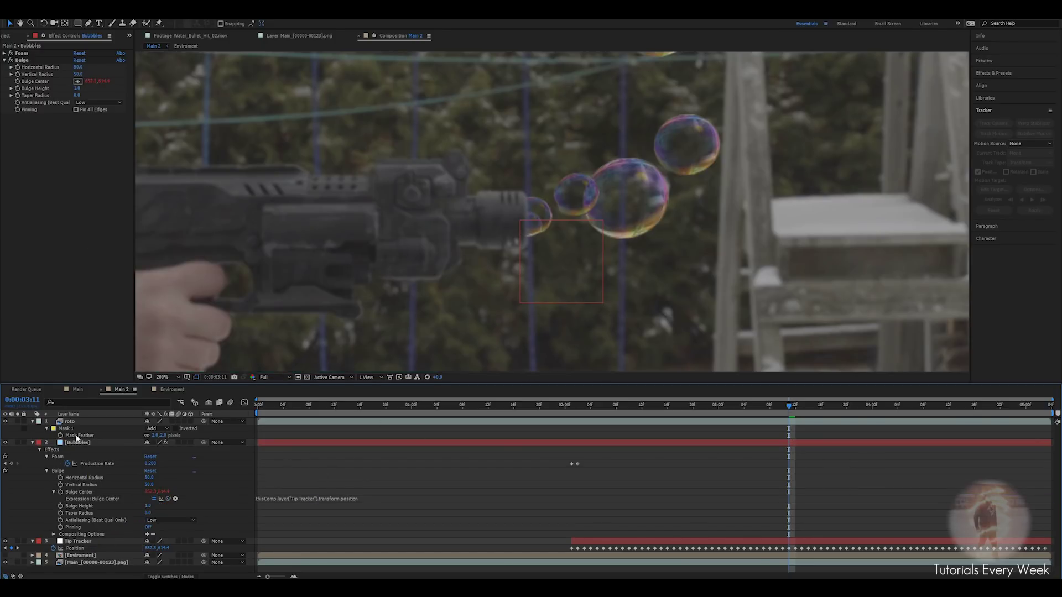
At 0:00:04:14, set the Bulge's Horizontal Radius to 94 and Vertical Radius to 97.
left_click(99, 444)
left_click(22, 60)
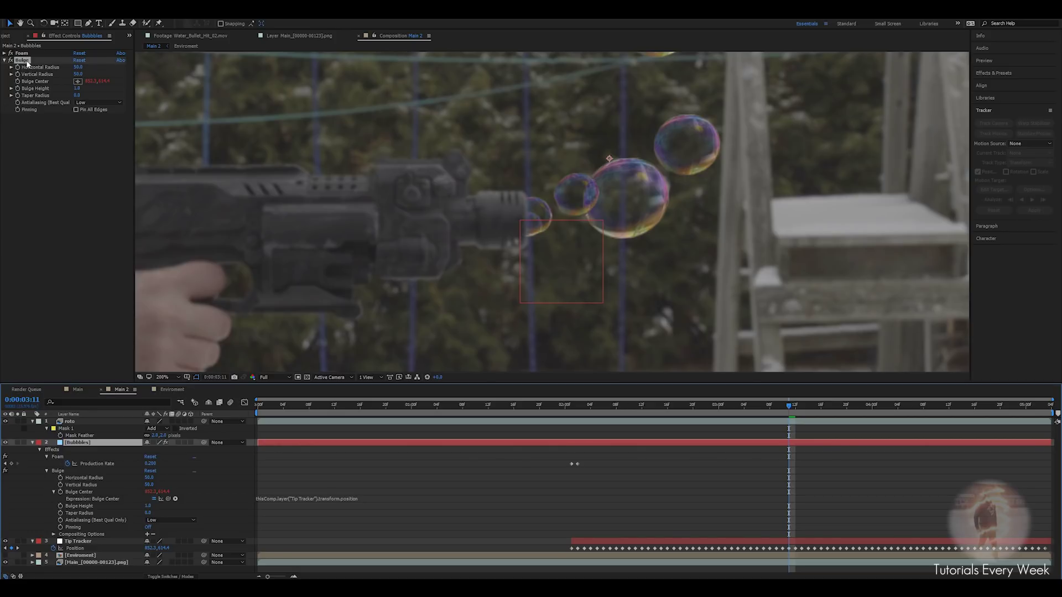
left_click_drag(784, 409, 962, 402)
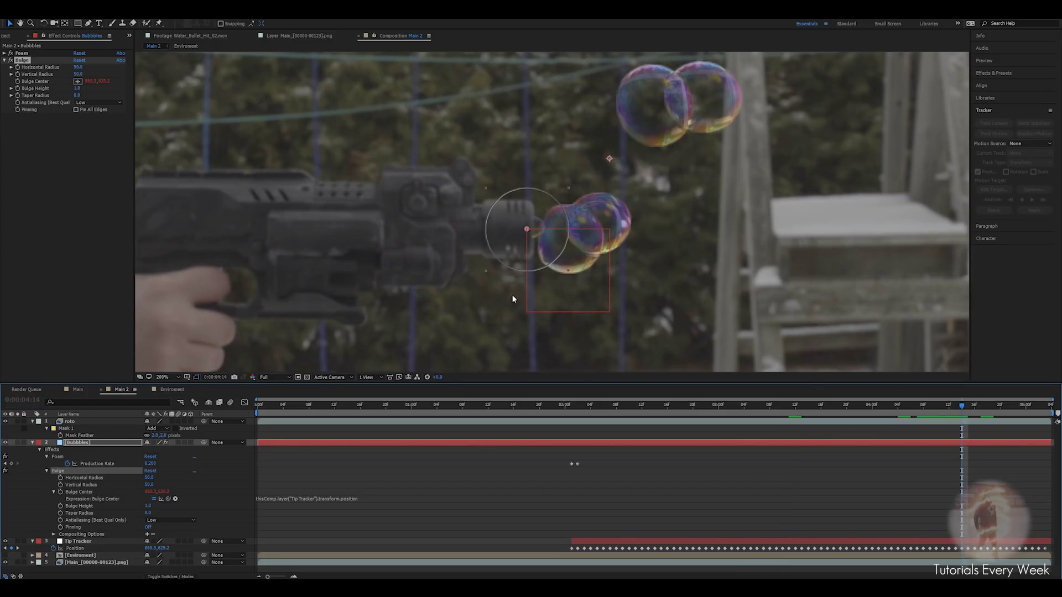
left_click(78, 89)
mouse_move(78, 68)
left_mouse_down()
mouse_move(97, 77)
mouse_move(84, 69)
left_mouse_up()
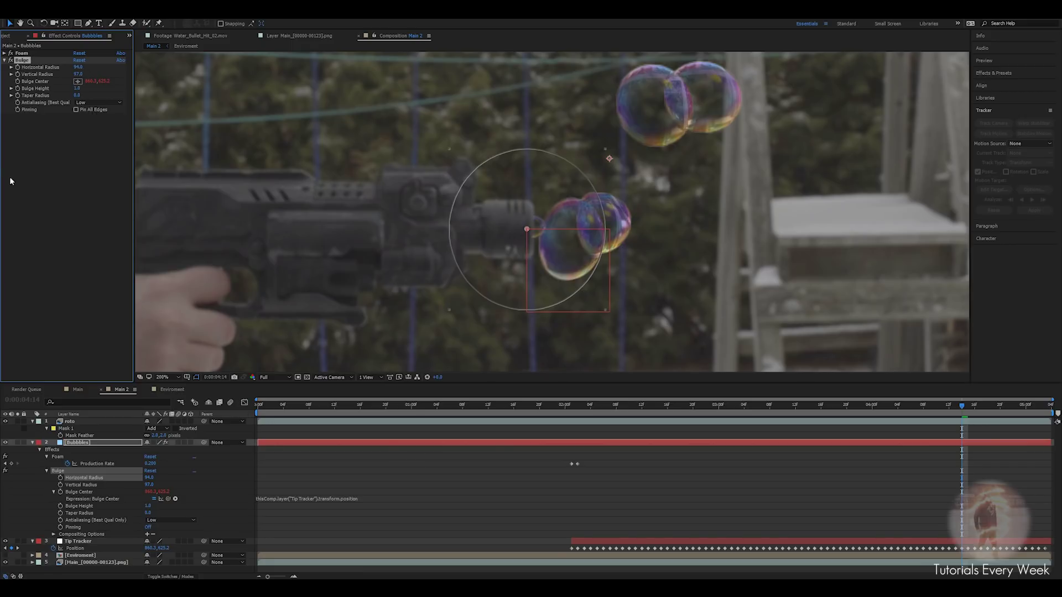
Set the Bulge Height to -2.4 and the Taper Radius to 71, and review the bubbles up to 0:00:03:13.
left_click_drag(79, 94, 95, 93)
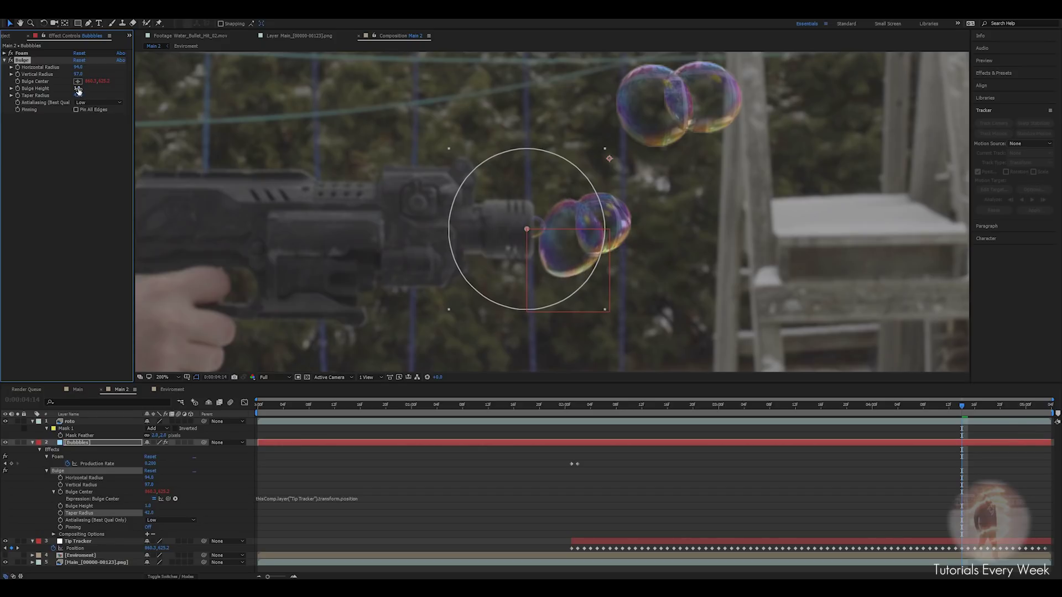
left_click_drag(77, 89, 8, 88)
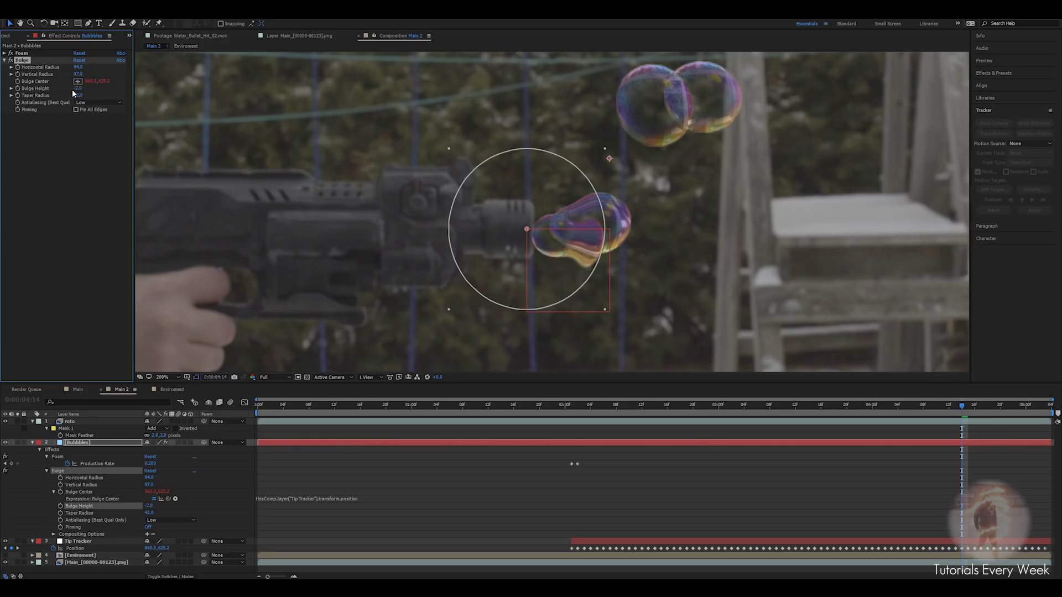
mouse_move(79, 89)
left_mouse_down()
mouse_move(35, 90)
mouse_move(65, 91)
left_mouse_up()
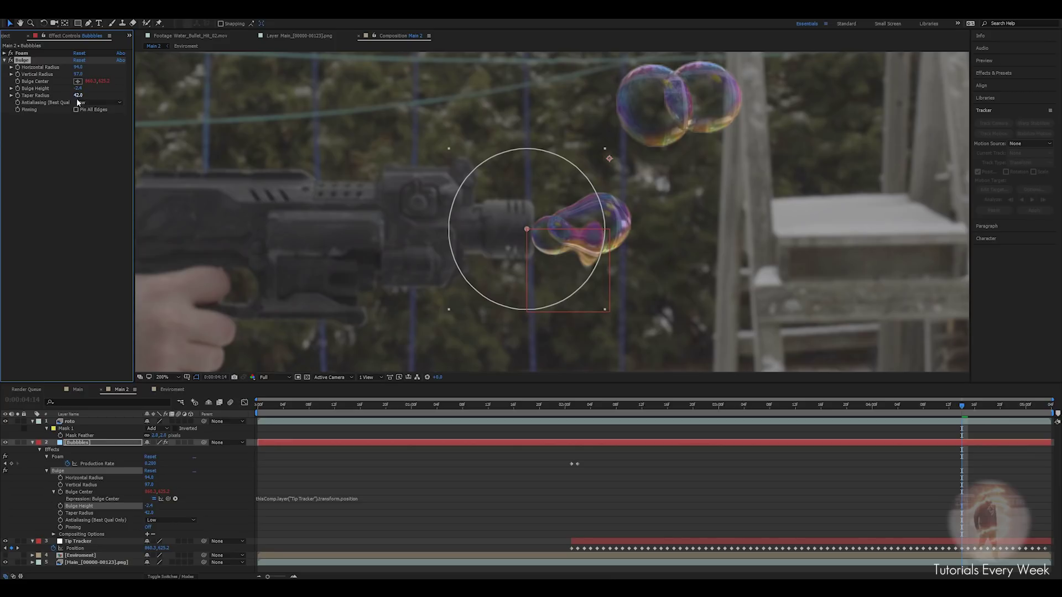
left_click_drag(77, 96, 88, 96)
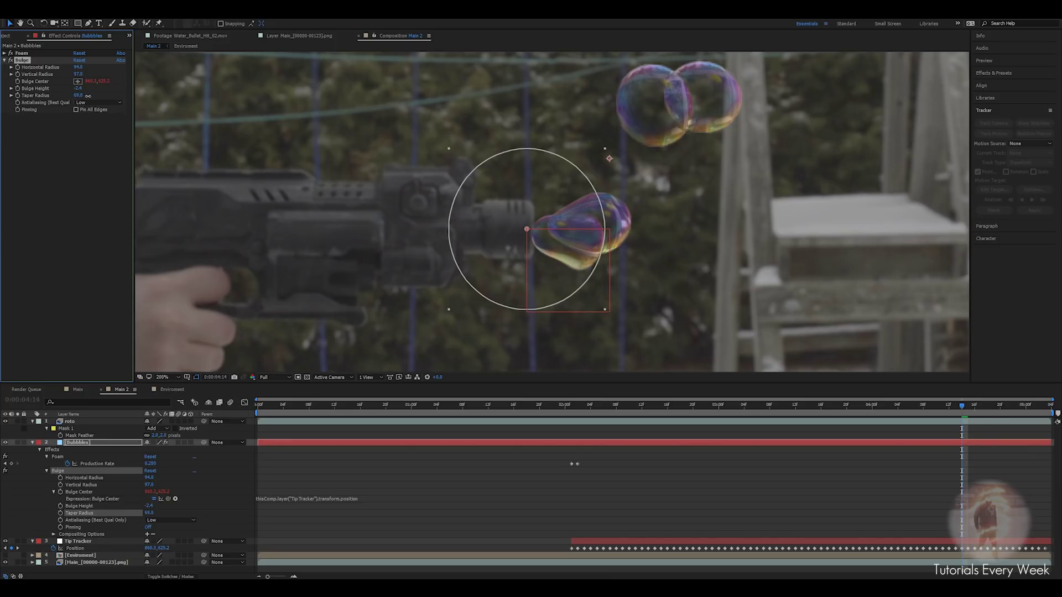
left_click_drag(88, 96, 89, 95)
left_click_drag(599, 406, 802, 396)
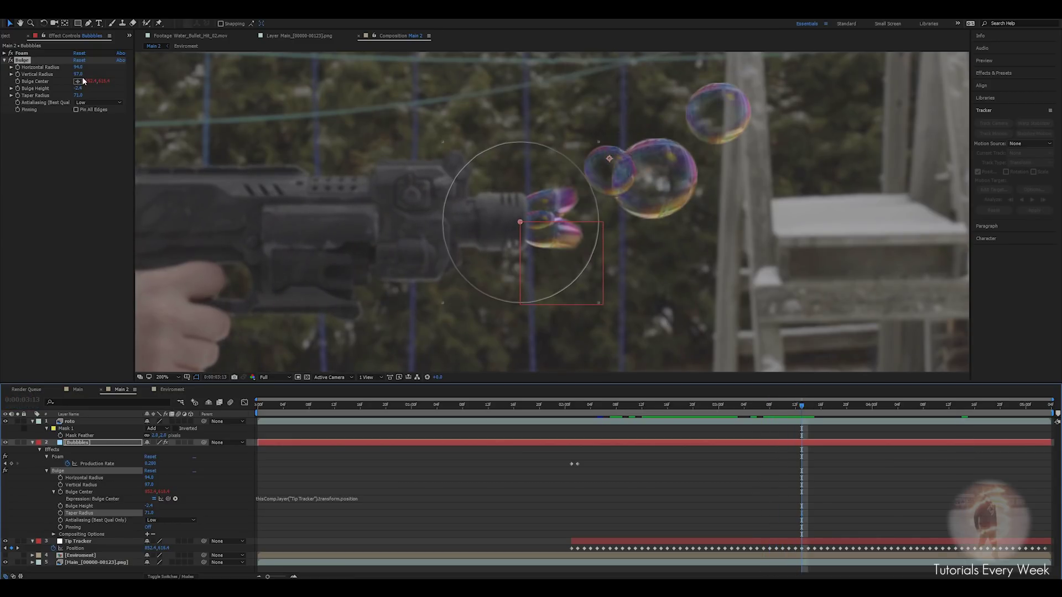
Refine the Bulge to a 98 Horizontal and 90 Vertical Radius with a wider taper and stronger negative height, checking several frames.
left_click_drag(78, 67, 88, 74)
left_click_drag(802, 406, 777, 410)
left_click_drag(78, 95, 111, 95)
left_click_drag(600, 406, 720, 405)
left_click_drag(78, 75, 68, 67)
mouse_move(719, 406)
left_mouse_down()
mouse_move(617, 408)
mouse_move(712, 409)
left_mouse_up()
left_click_drag(78, 88, 55, 95)
left_click_drag(592, 407, 802, 407)
left_click_drag(78, 67, 82, 70)
left_click_drag(791, 408, 815, 412)
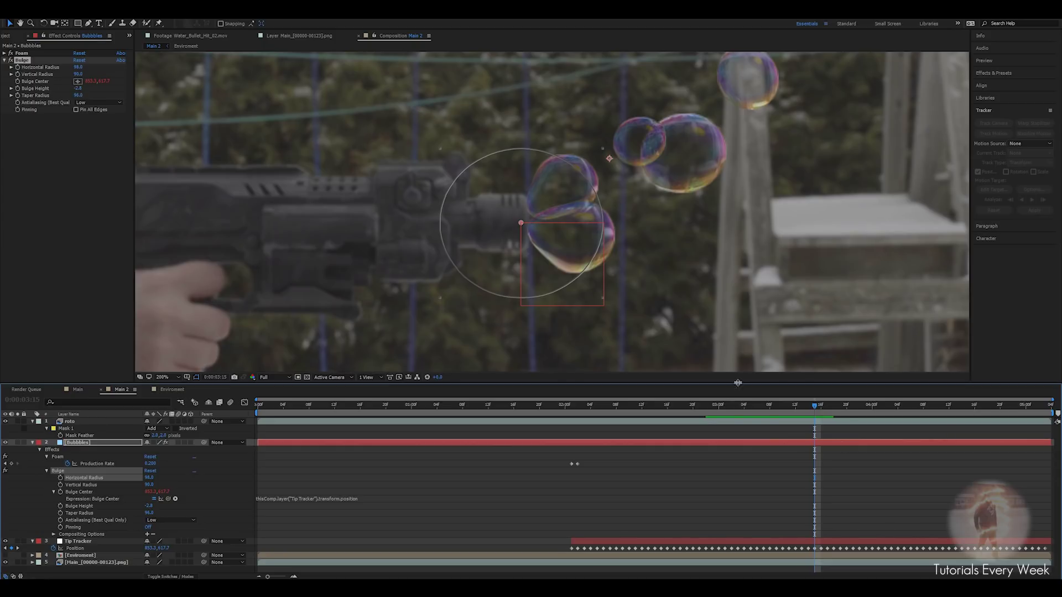
left_click_drag(622, 406, 712, 412)
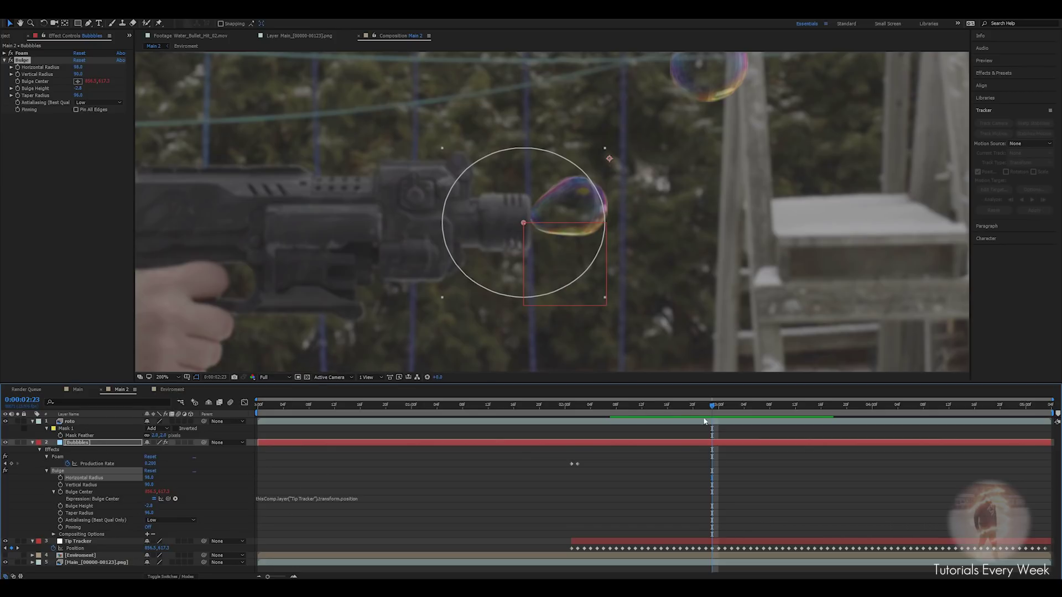
left_click_drag(717, 405, 730, 403)
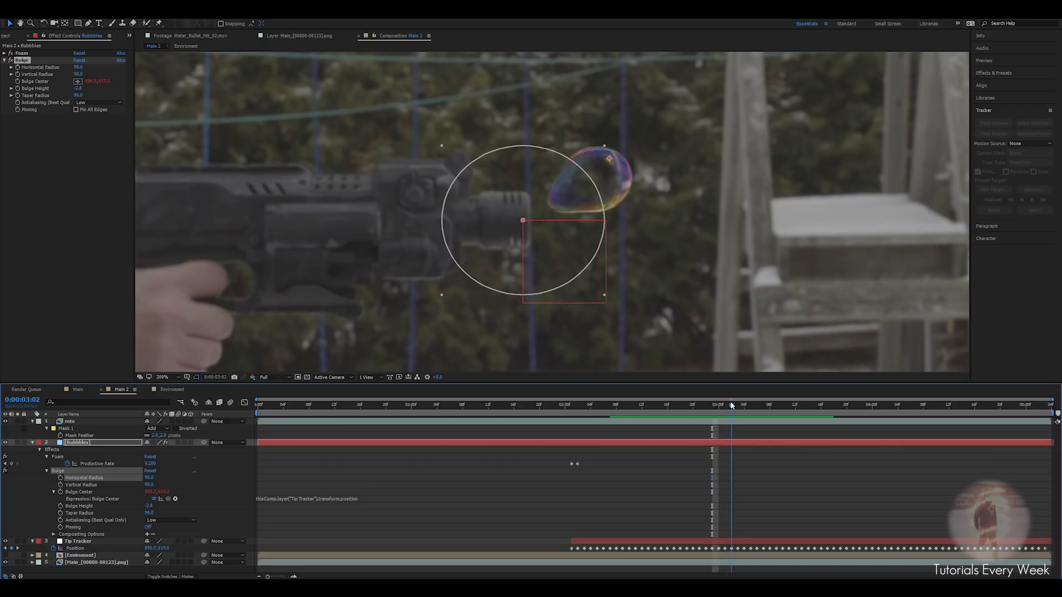
Append -20 to the Foam Producer Point expression on the Bubbles layer and review the bubbles up to 0:00:04:08.
left_click(69, 444)
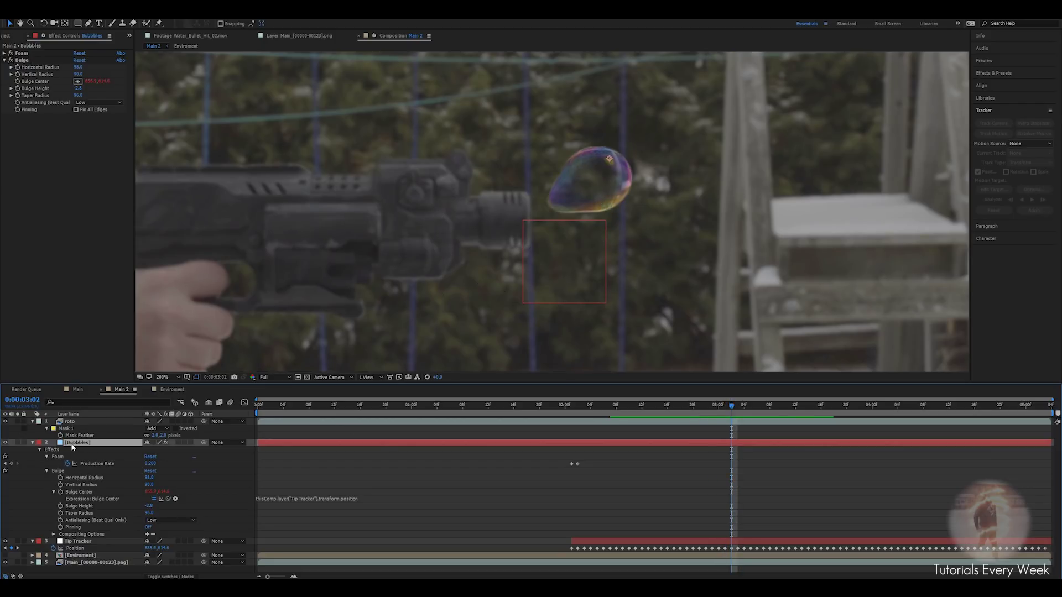
key("u")
key("u")
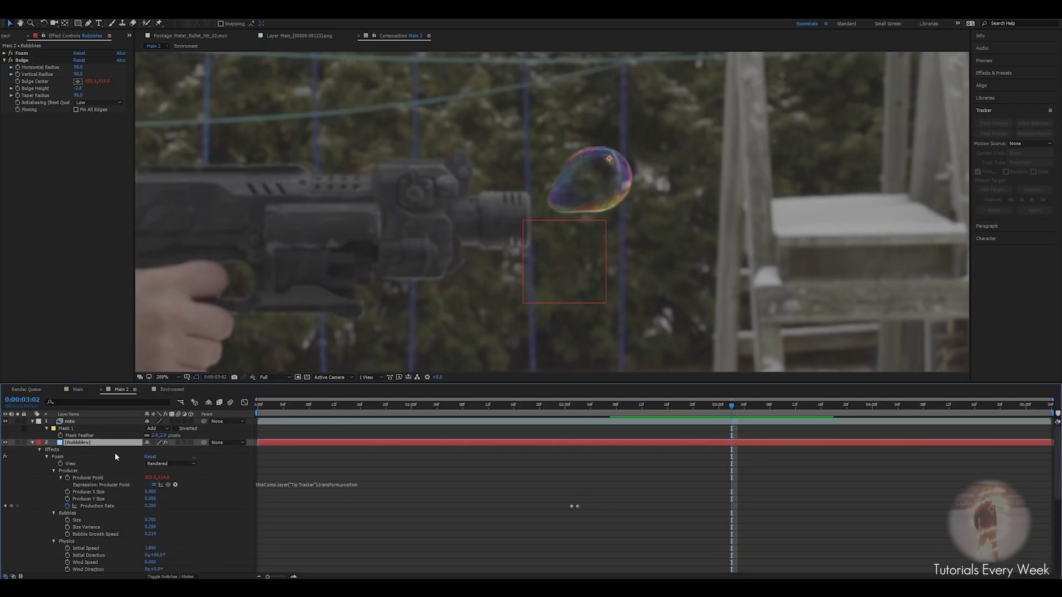
left_click(358, 483)
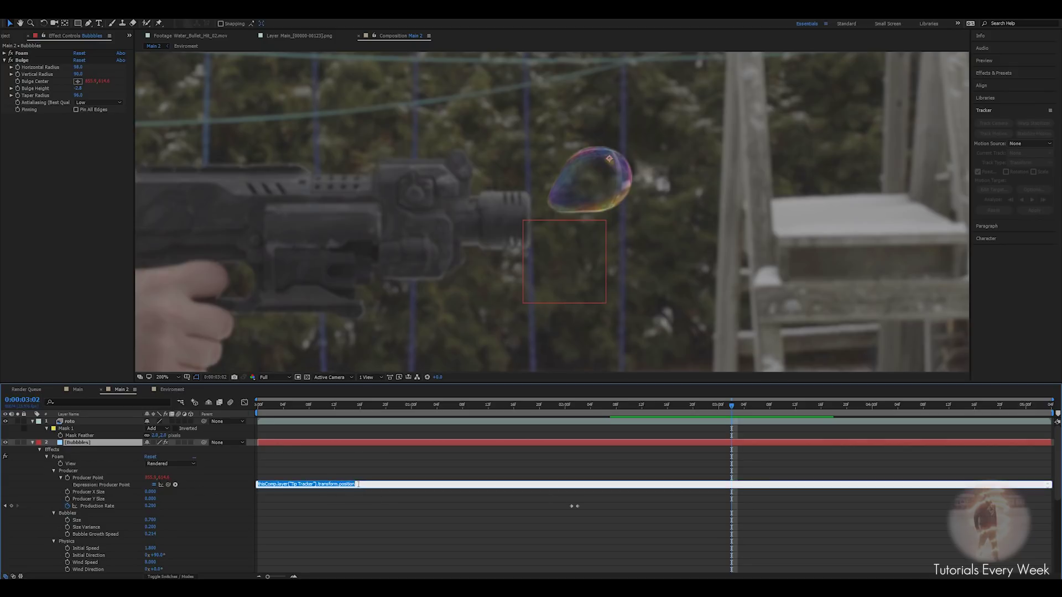
left_click(358, 483)
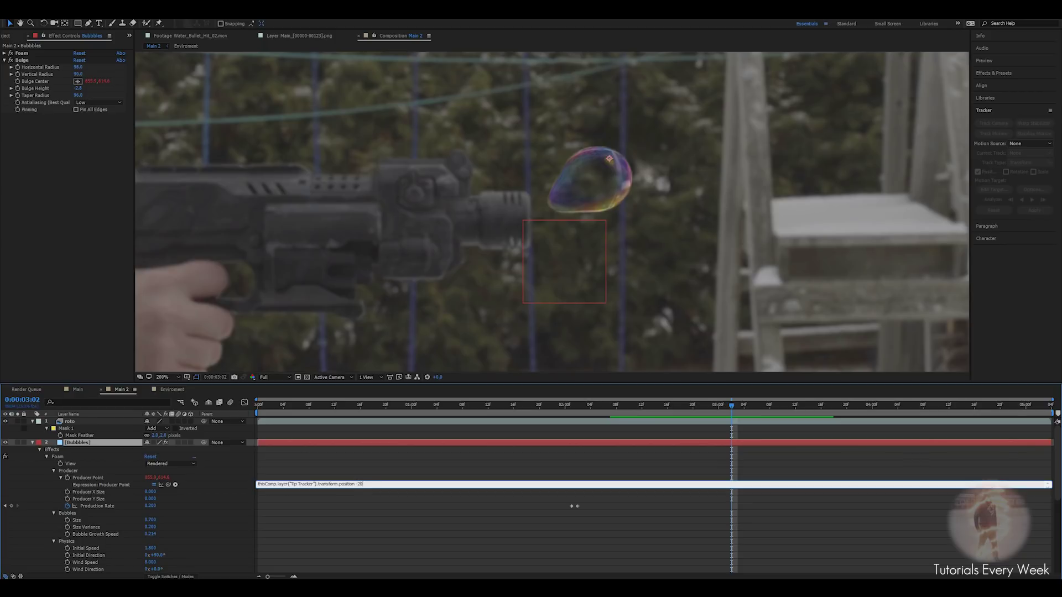
key("Return")
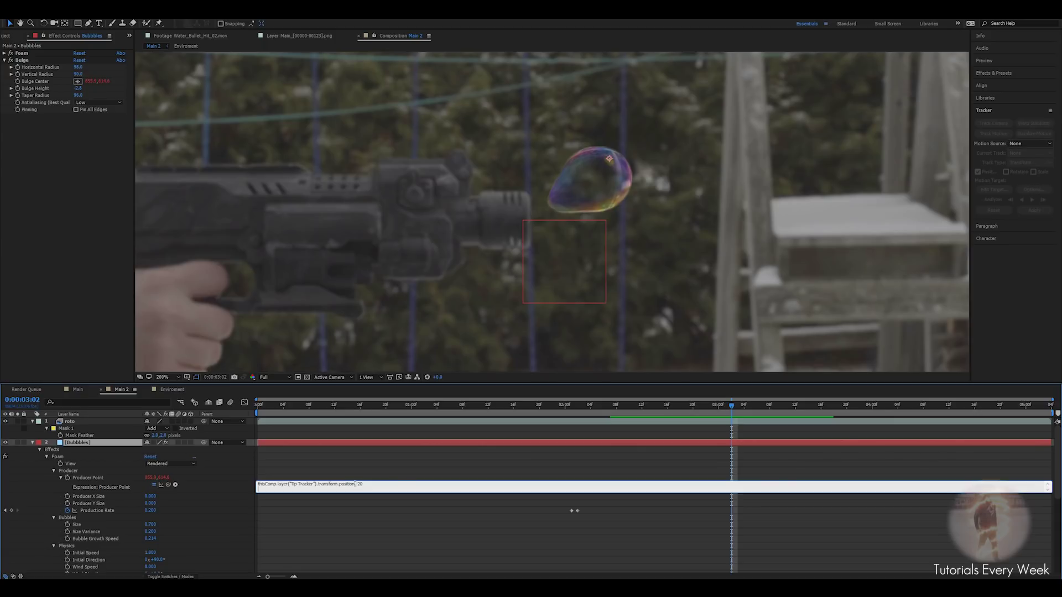
left_click(401, 468)
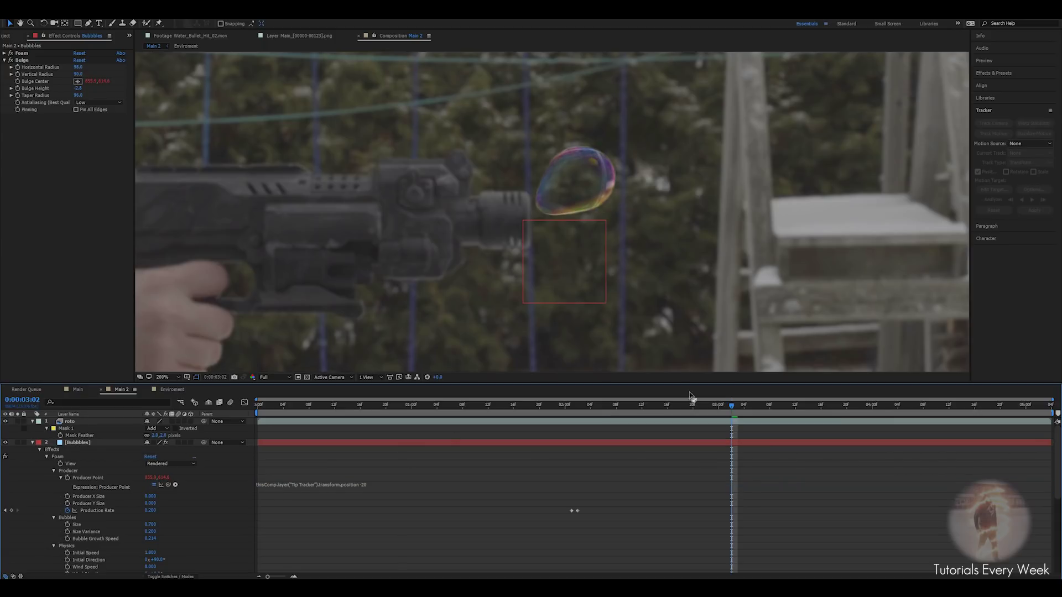
left_click_drag(730, 404, 696, 405)
left_click_drag(672, 406, 923, 413)
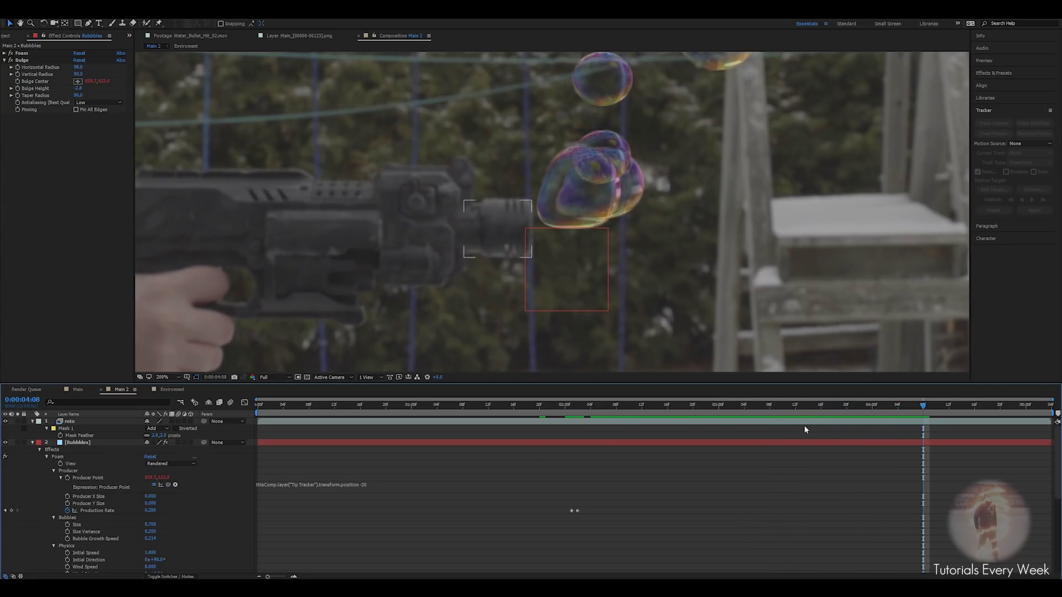
left_click(33, 443)
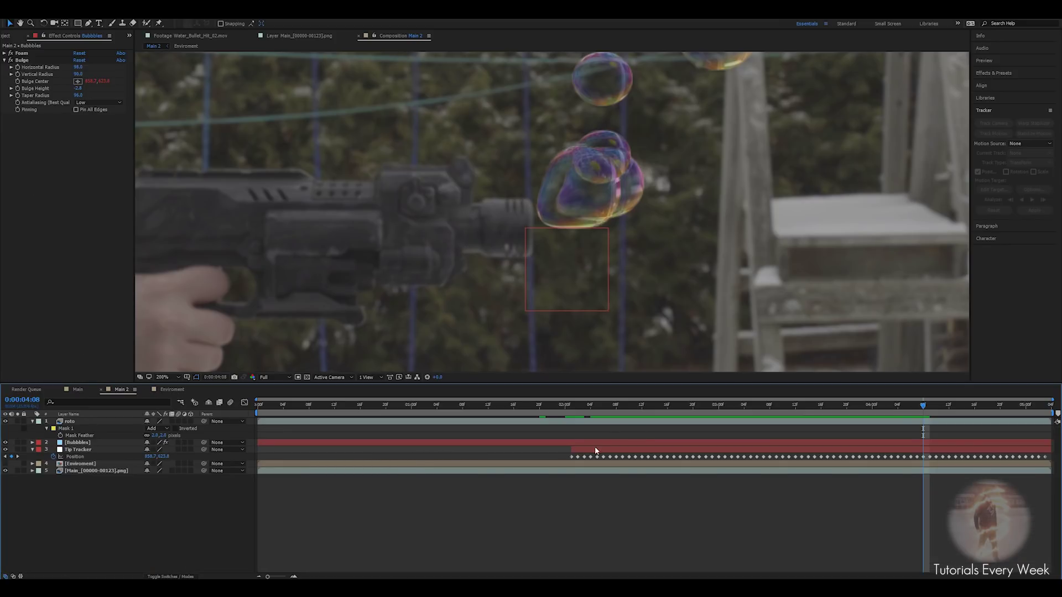
Add the Twirl effect to the Bubbles layer with a 35° Angle and a reduced Twirl Radius.
left_click(628, 423)
left_click(91, 444)
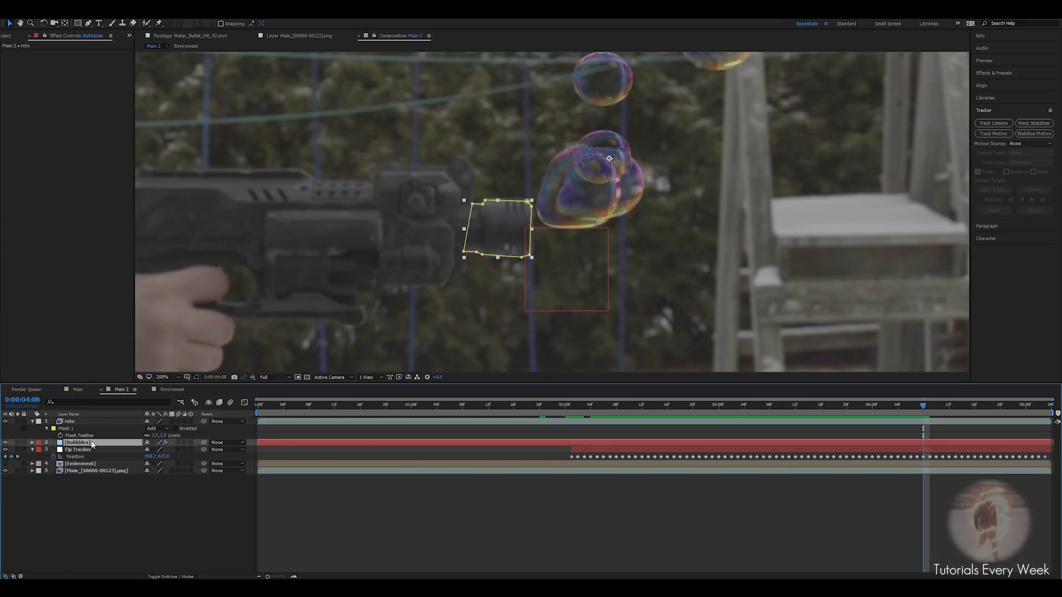
key("ctrl+space")
type("twri")
key("BackSpace")
key("BackSpace")
key("Return")
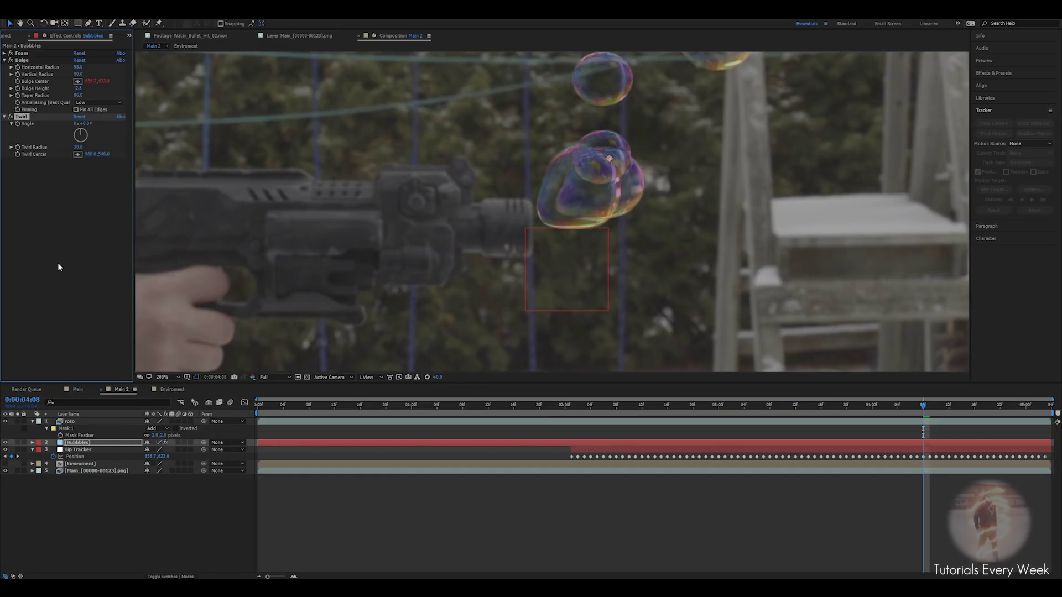
left_click_drag(85, 124, 99, 124)
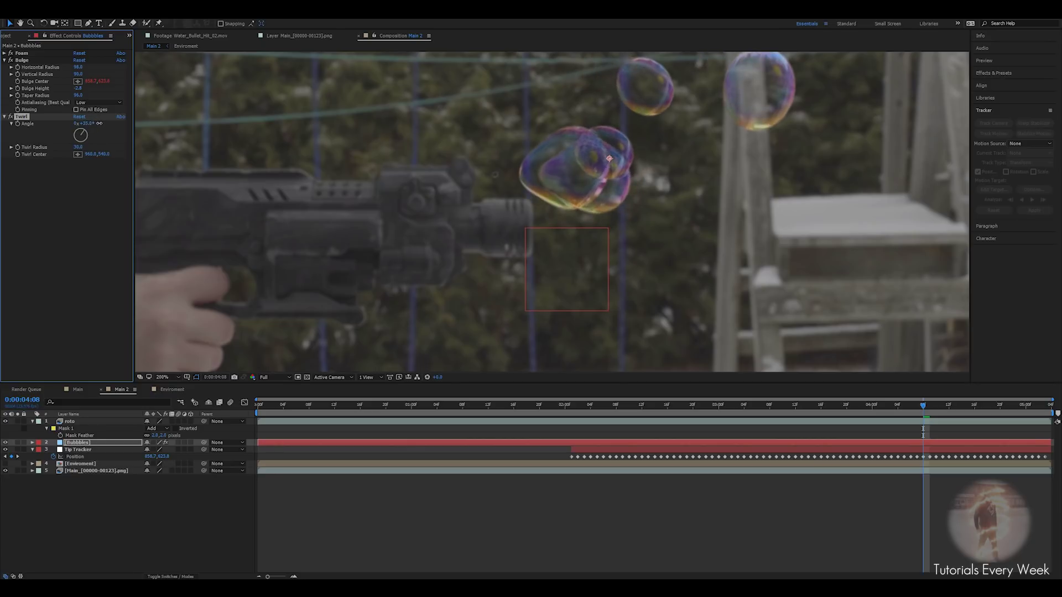
left_click_drag(78, 147, 69, 147)
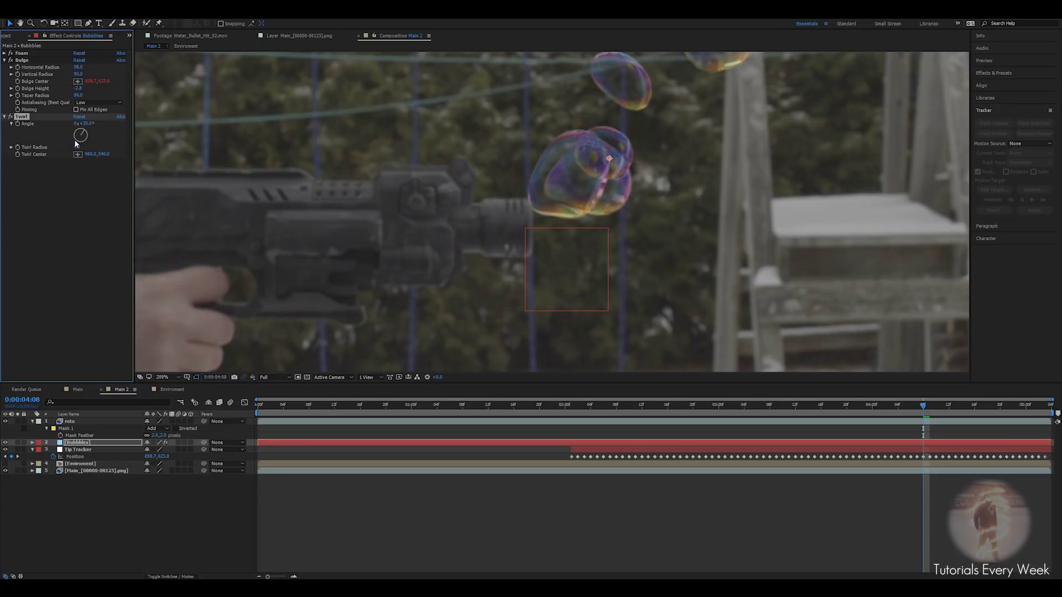
Move the Twirl Center onto the upper part of the gun's muzzle and review the distortion up to 0:00:03:14.
scroll(516, 153, "down", 1)
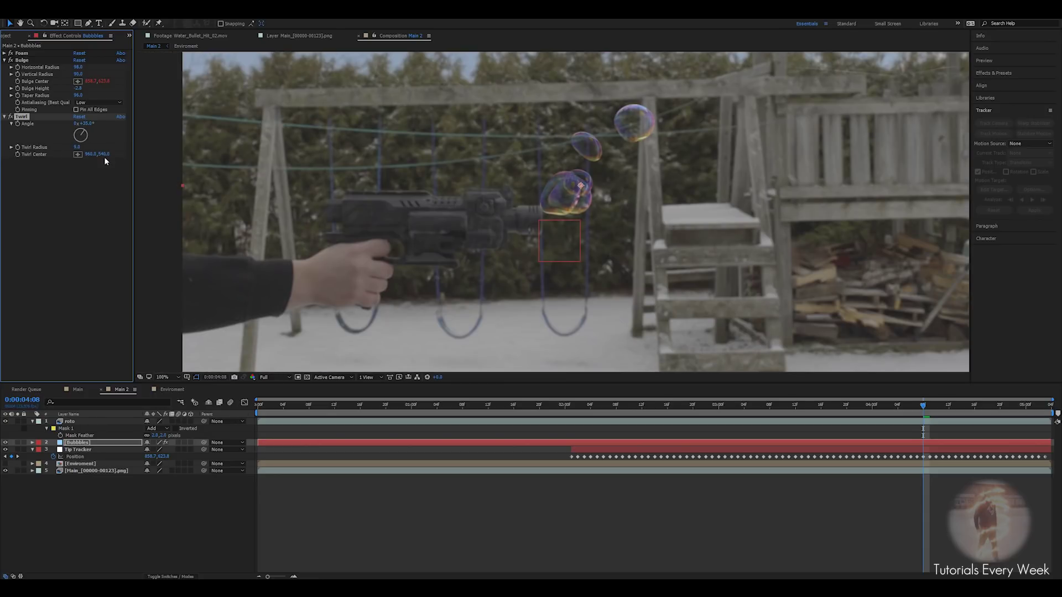
left_click_drag(99, 155, 56, 156)
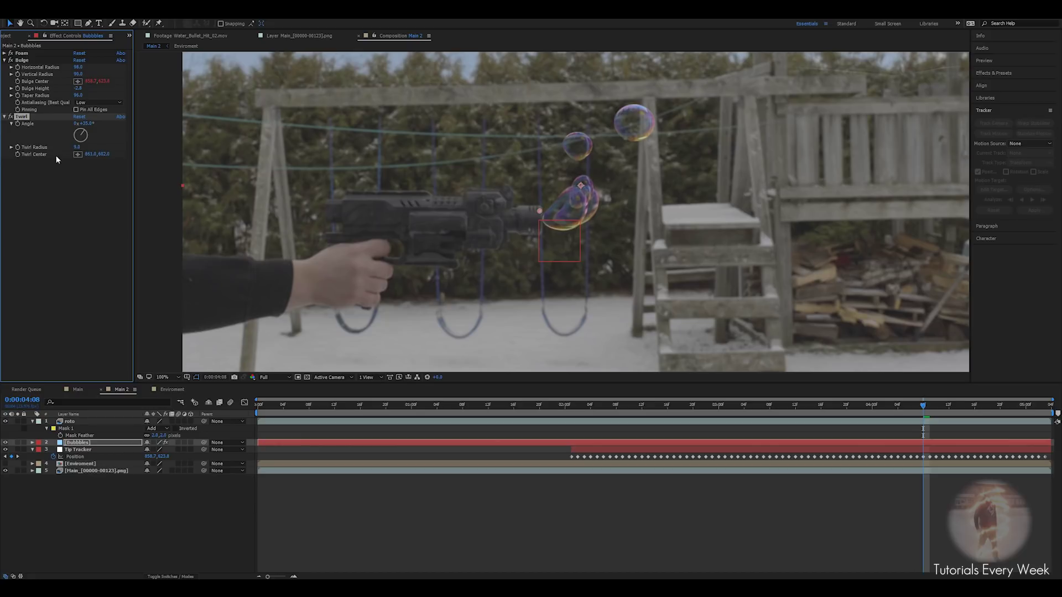
scroll(523, 217, "up", 4)
left_click_drag(503, 209, 479, 189)
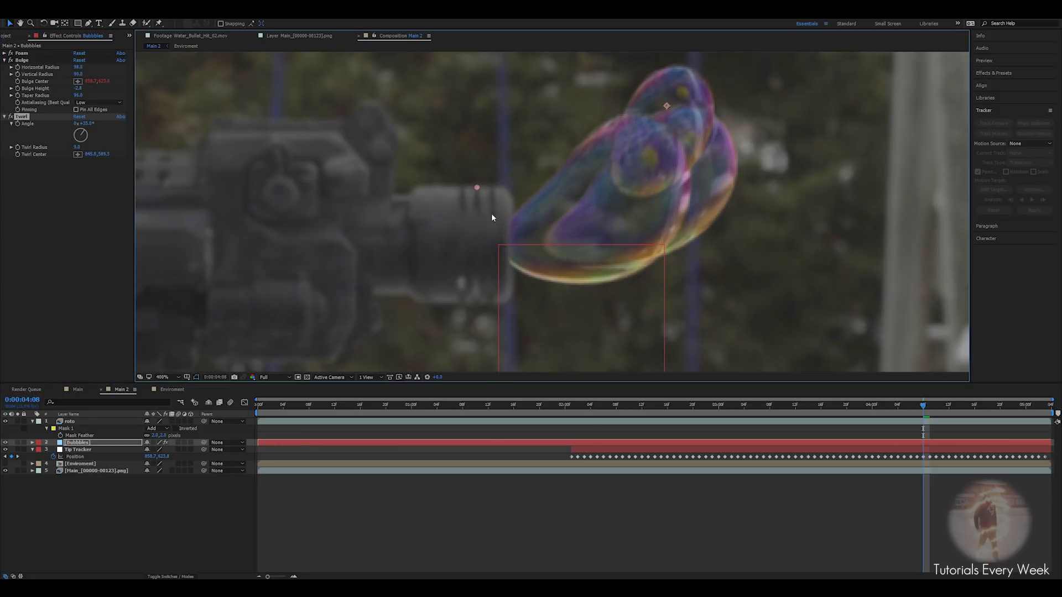
left_click_drag(759, 405, 808, 406)
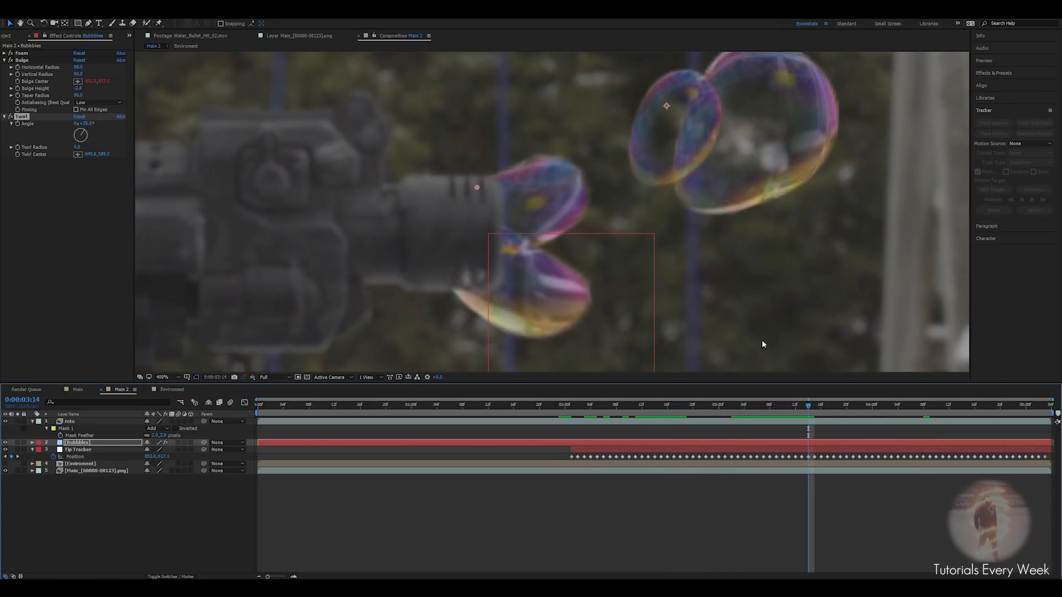
Set the Foam effect's Random Seed to 4.
scroll(702, 280, "down", 1)
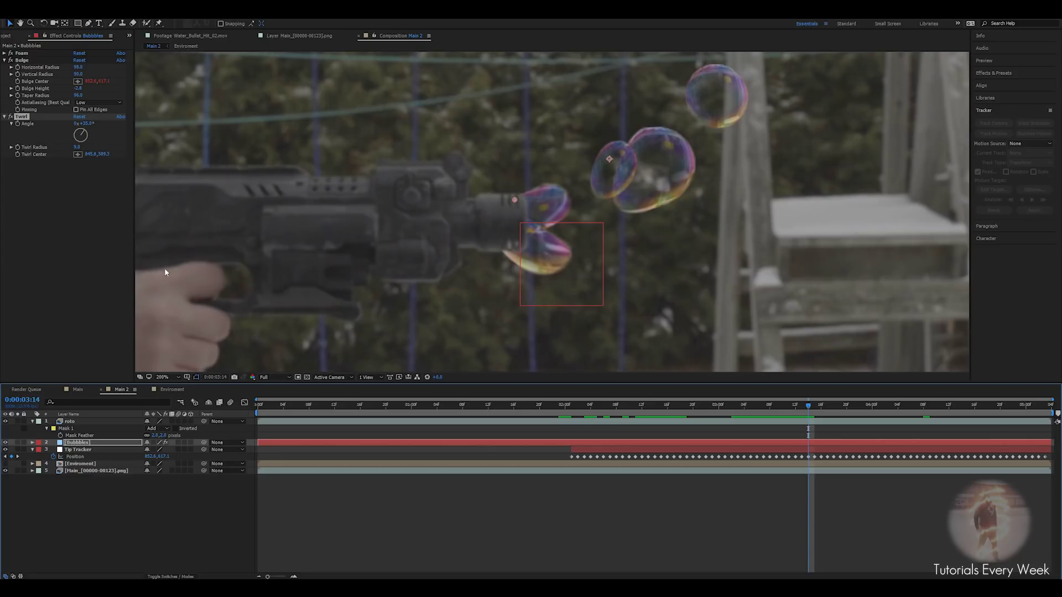
left_click(4, 53)
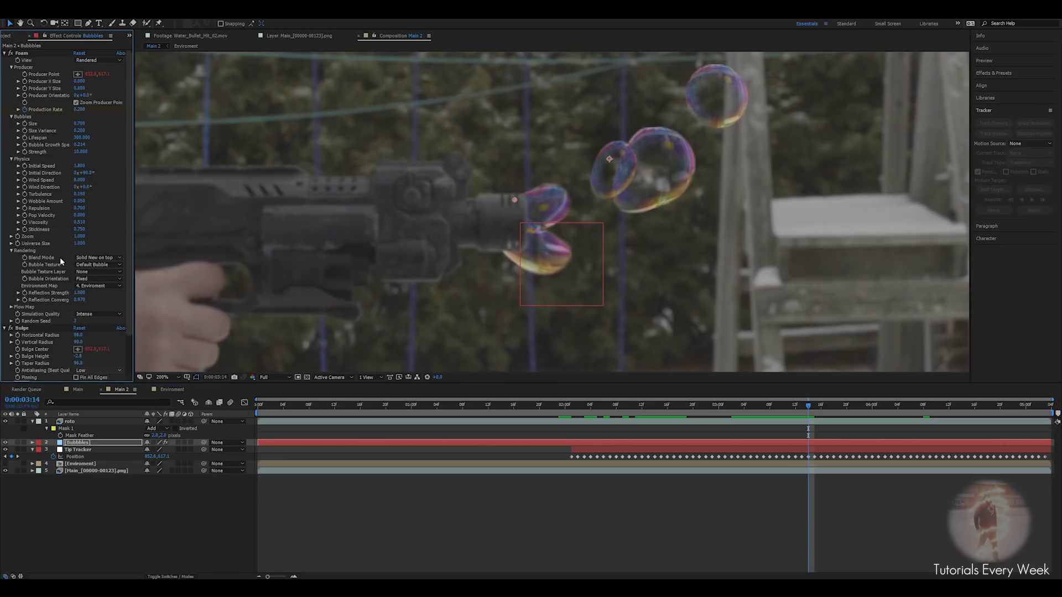
left_click(75, 320)
type("4")
key("Return")
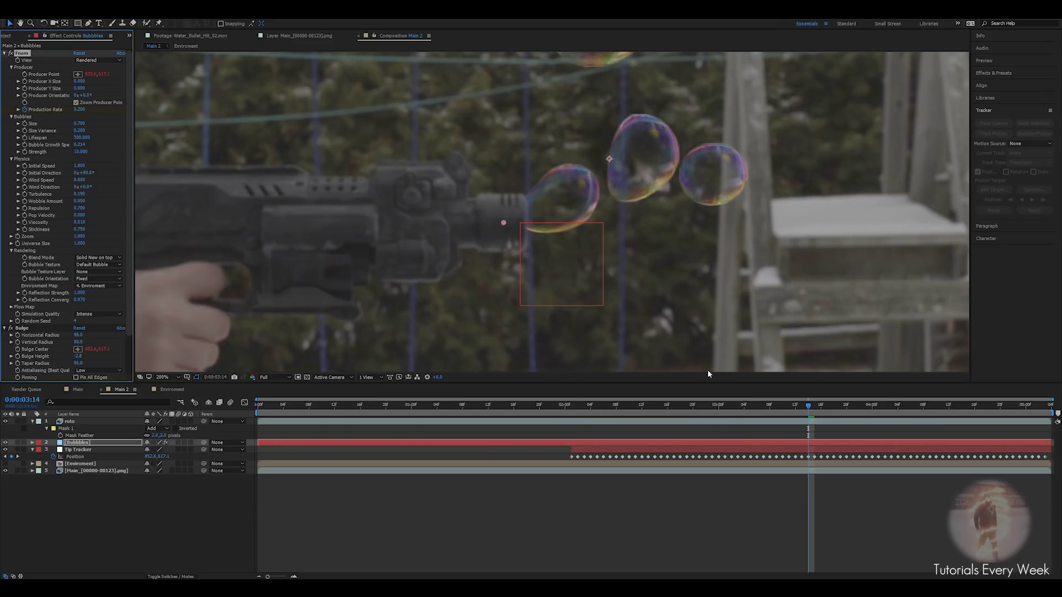
Review the whole frame at 0:00:03:16, collapse the Foam, Bulge and Twirl settings, and examine the bubbles at 0:00:03:03.
left_click_drag(729, 408, 821, 457)
scroll(583, 241, "down", 2)
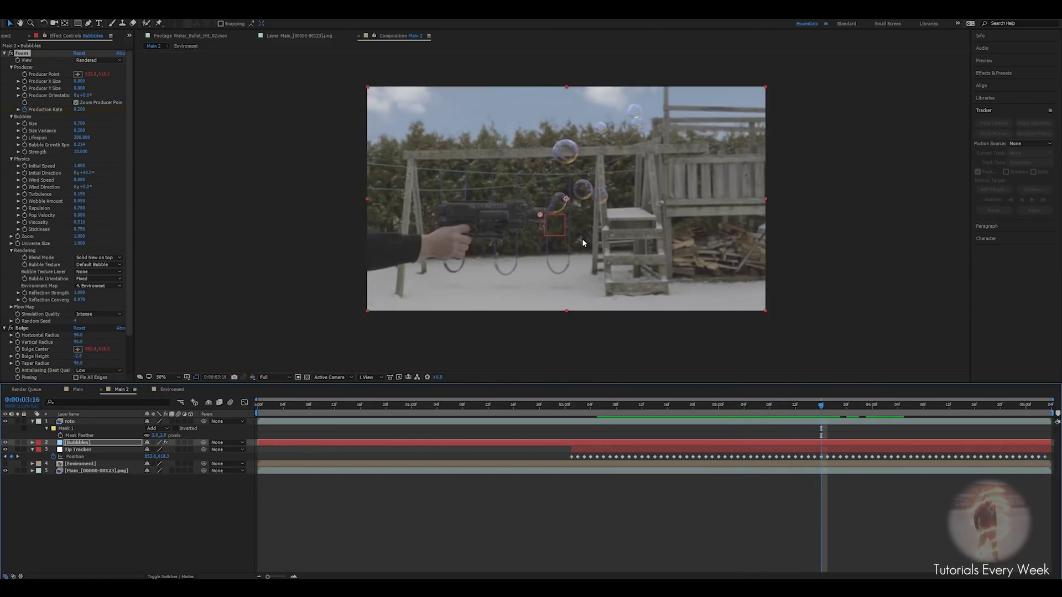
left_click(5, 328)
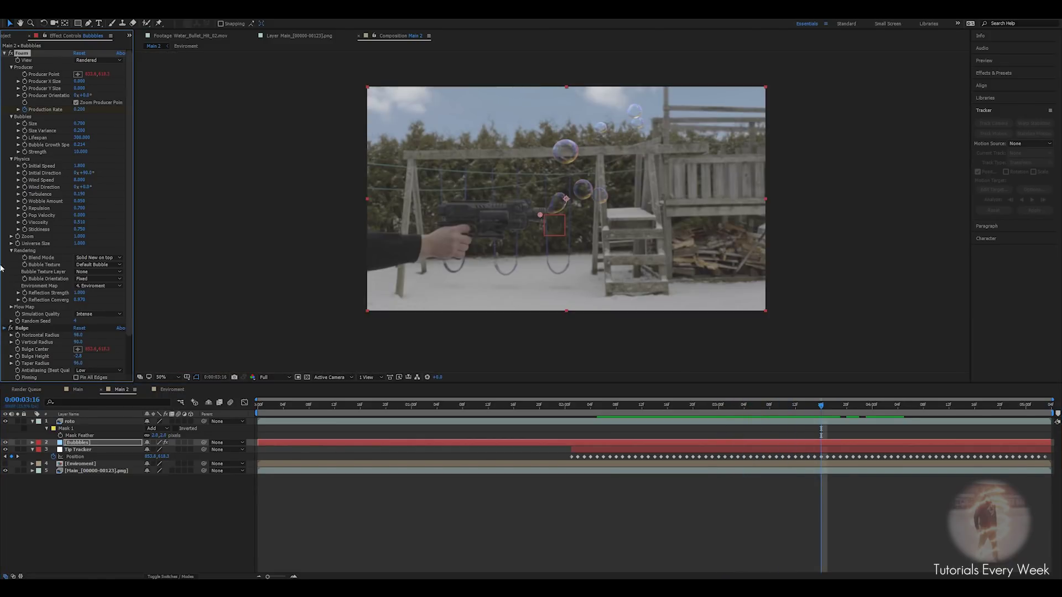
left_click(4, 336)
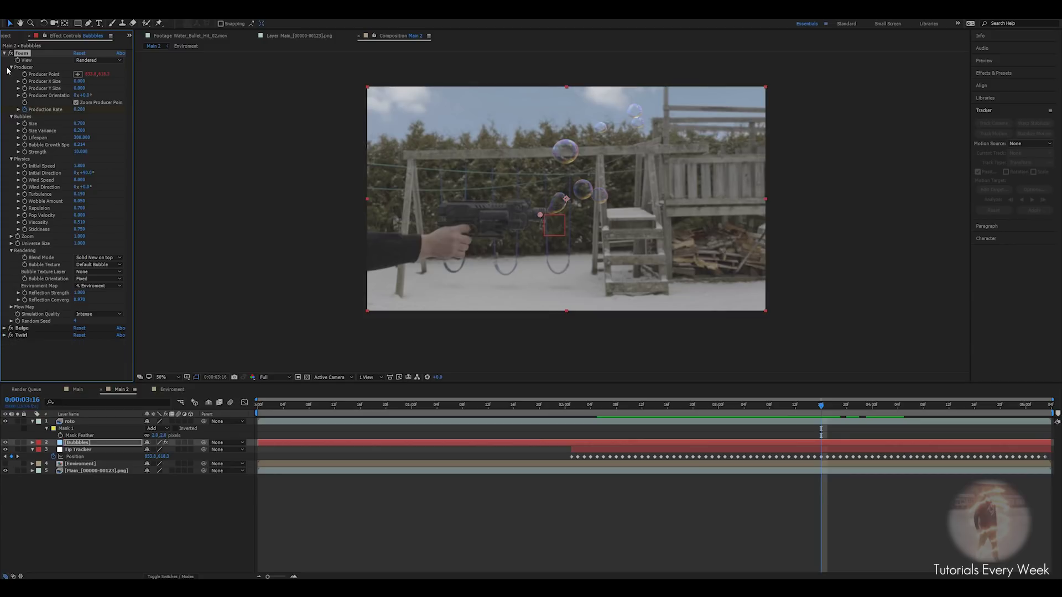
left_click(5, 54)
scroll(666, 223, "up", 1)
left_click_drag(612, 225, 586, 247)
left_click_drag(819, 404, 738, 420)
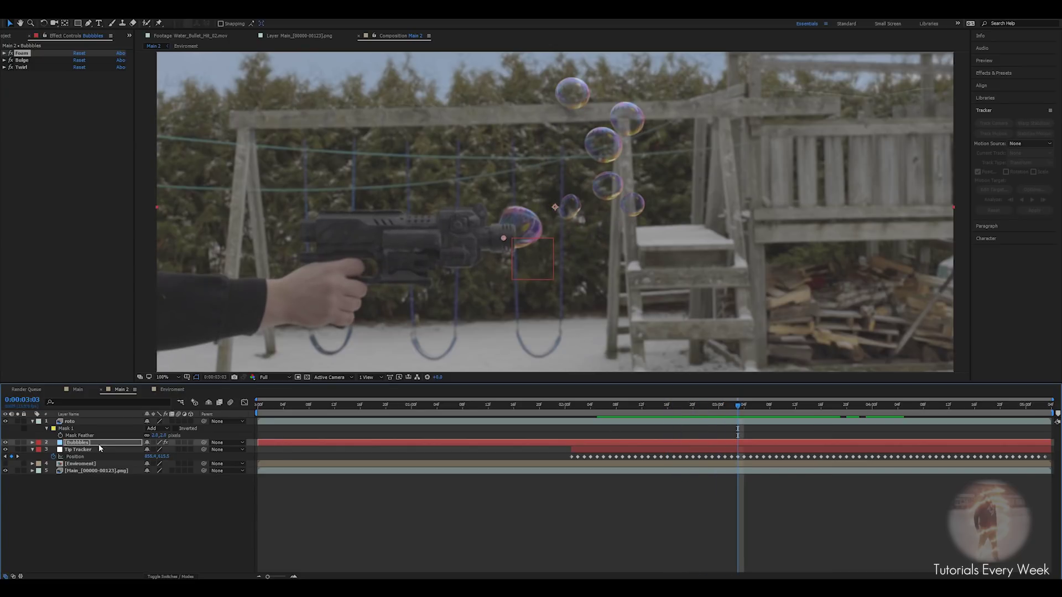
Add the Tint effect to the Bubbles layer and review the desaturated bubbles up to 0:00:03:10.
left_click(77, 443)
left_click(62, 219)
key("ctrl+space")
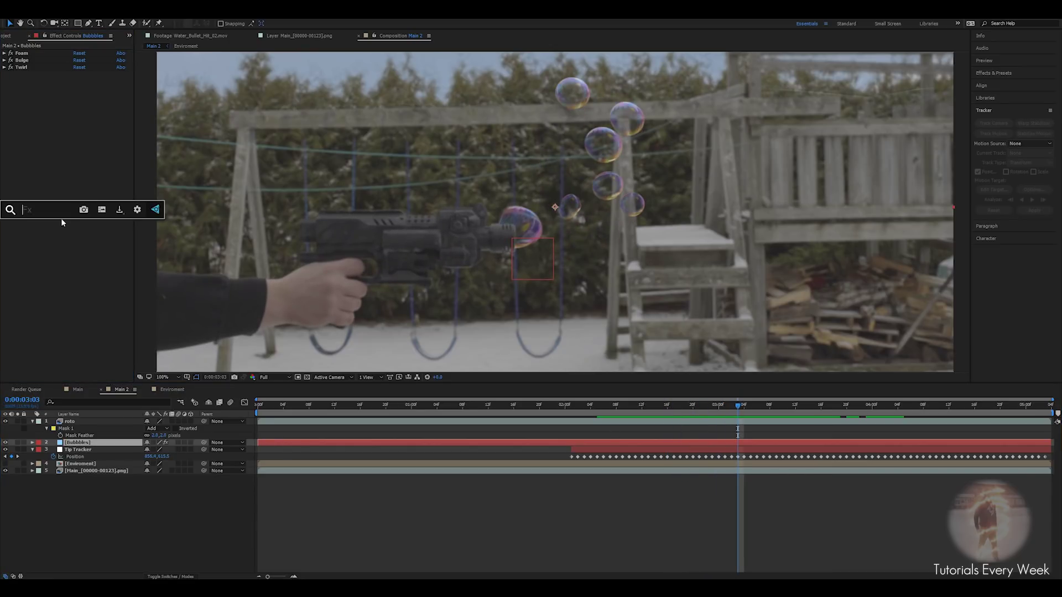
type("tint")
key("Return")
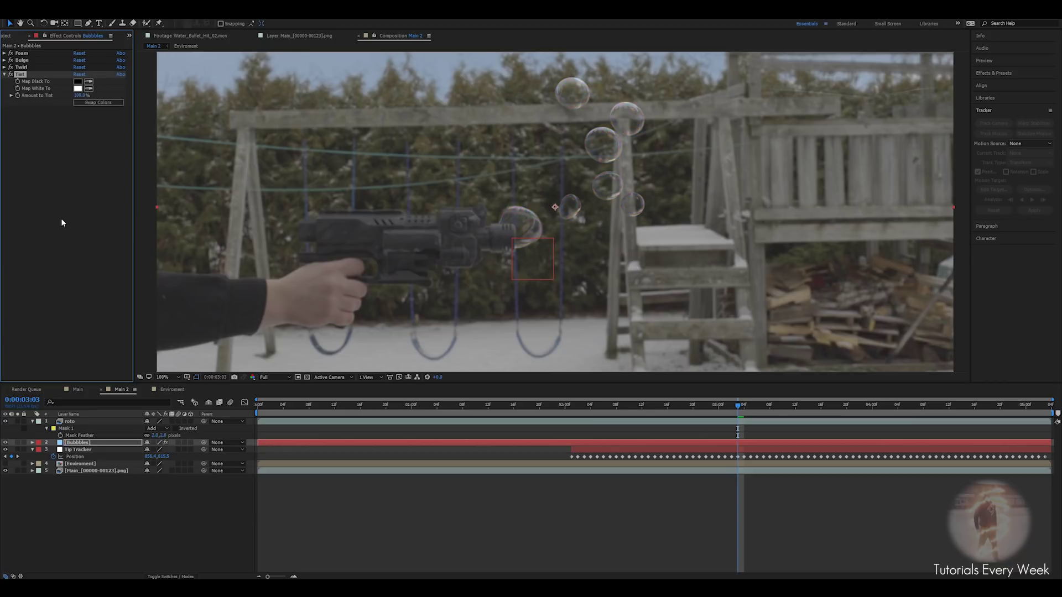
scroll(539, 161, "up", 1)
left_click_drag(550, 188, 496, 266)
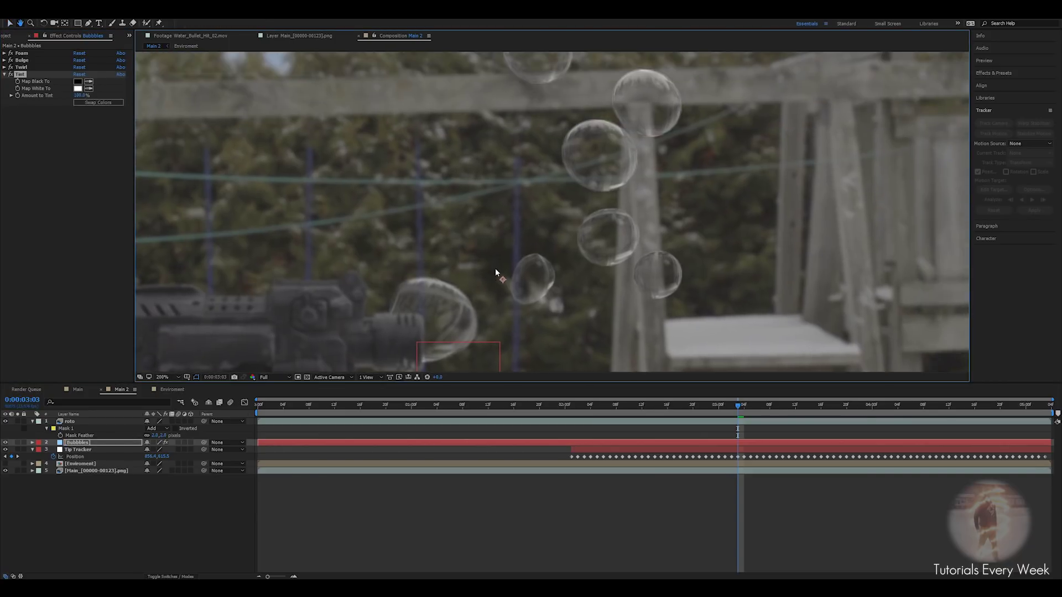
scroll(566, 245, "down", 1)
scroll(562, 224, "up", 1)
left_click_drag(559, 237, 437, 217)
left_click_drag(739, 406, 782, 406)
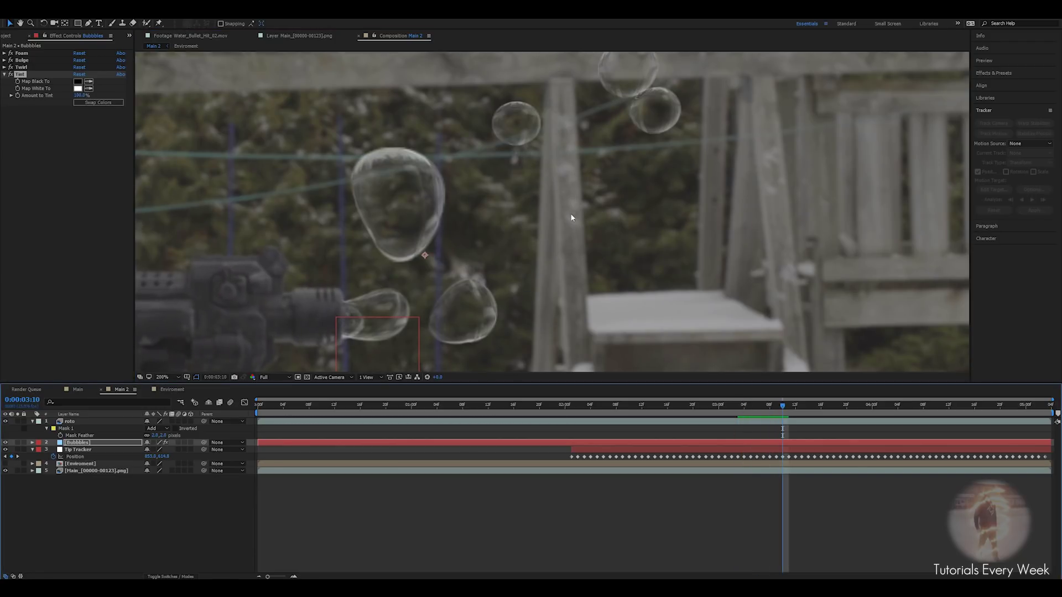
scroll(571, 213, "down", 1)
Try an Amount to Tint of 80% and compare the bubbles with Tint off and on.
left_click(80, 95)
type("80")
key("Return")
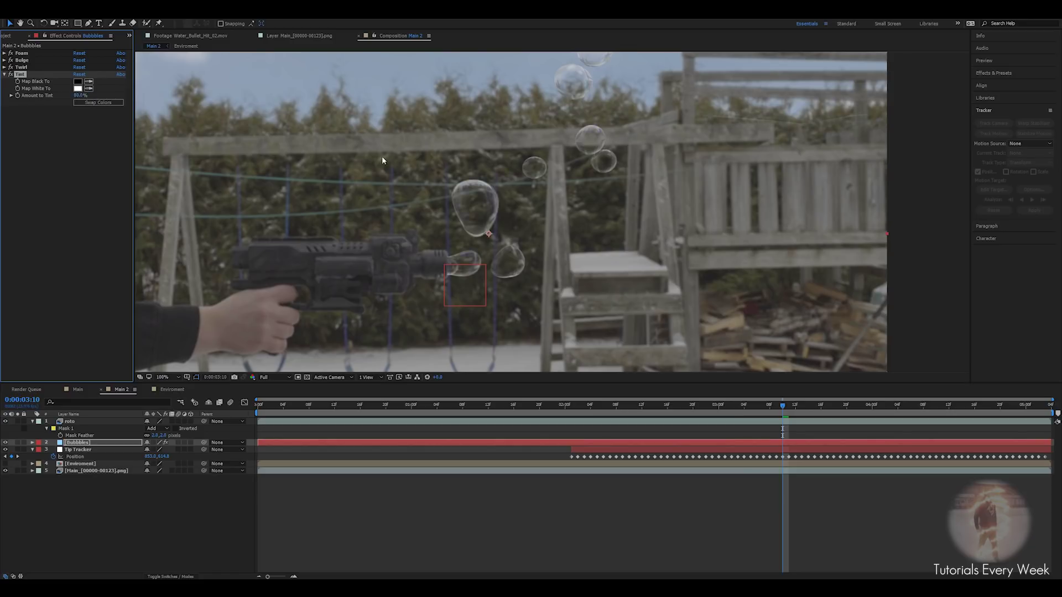
scroll(347, 212, "up", 2)
scroll(325, 180, "down", 2)
scroll(495, 274, "up", 2)
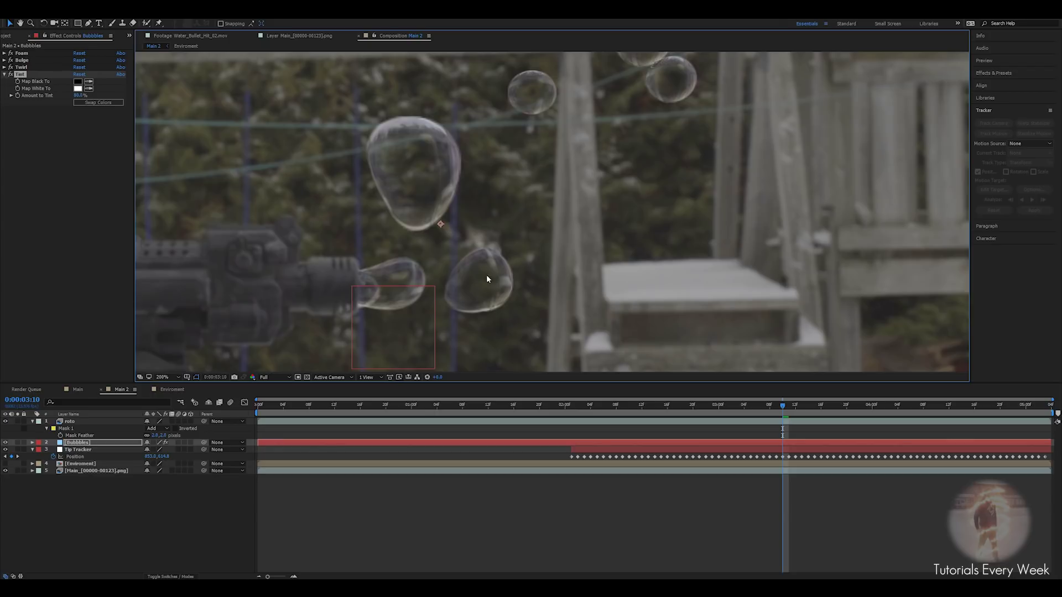
scroll(487, 279, "down", 1)
left_click(10, 76)
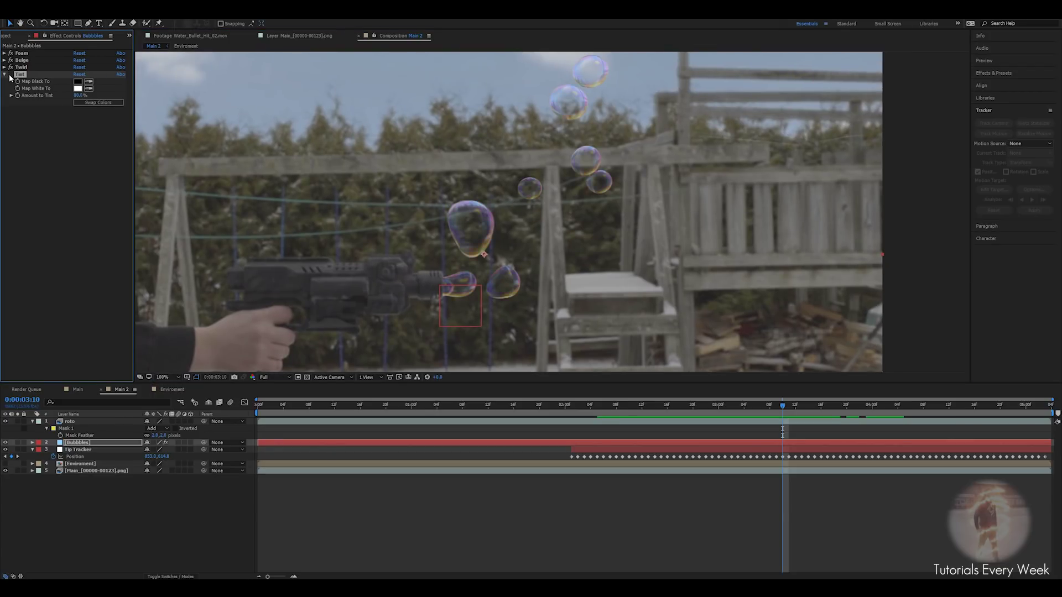
left_click(10, 76)
Return Amount to Tint to 100% and try Colorama on the Bubbles layer, with Blend With Original at about 93%.
left_click_drag(80, 98, 90, 98)
left_click(82, 165)
key("ctrl+space")
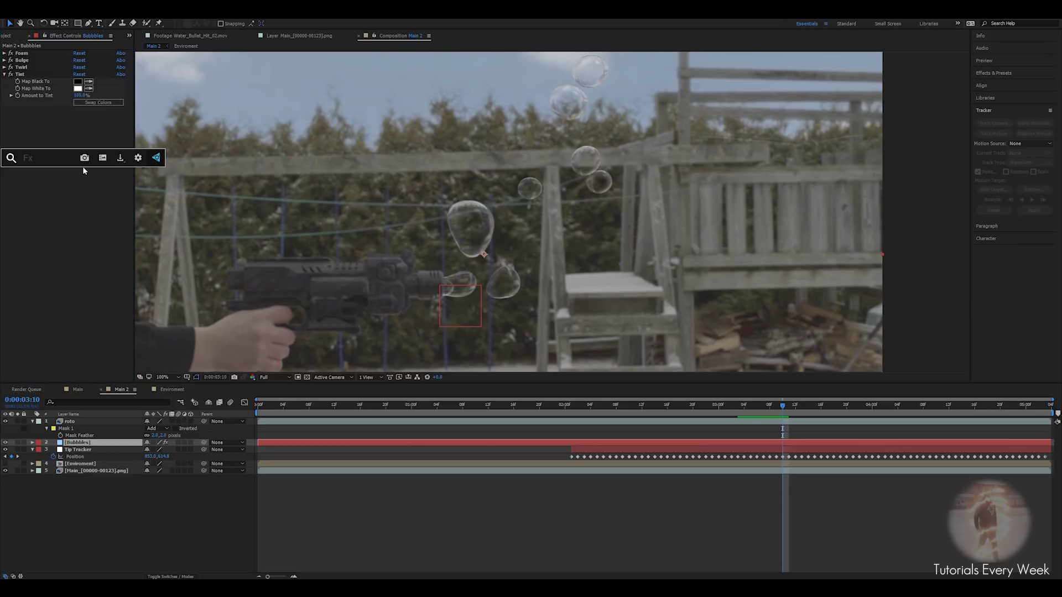
type("colorama")
key("Return")
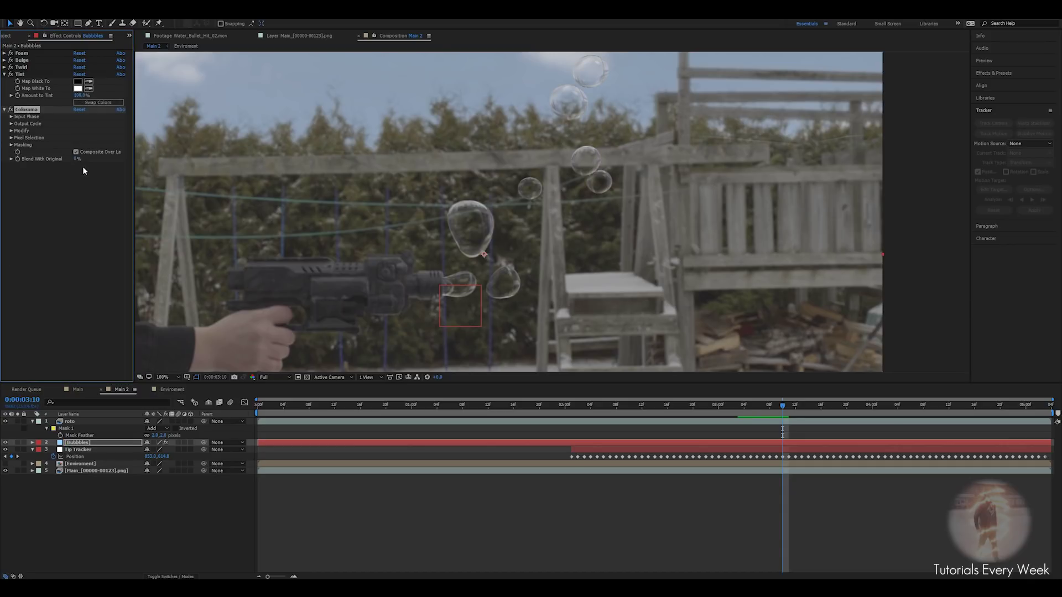
left_click(11, 123)
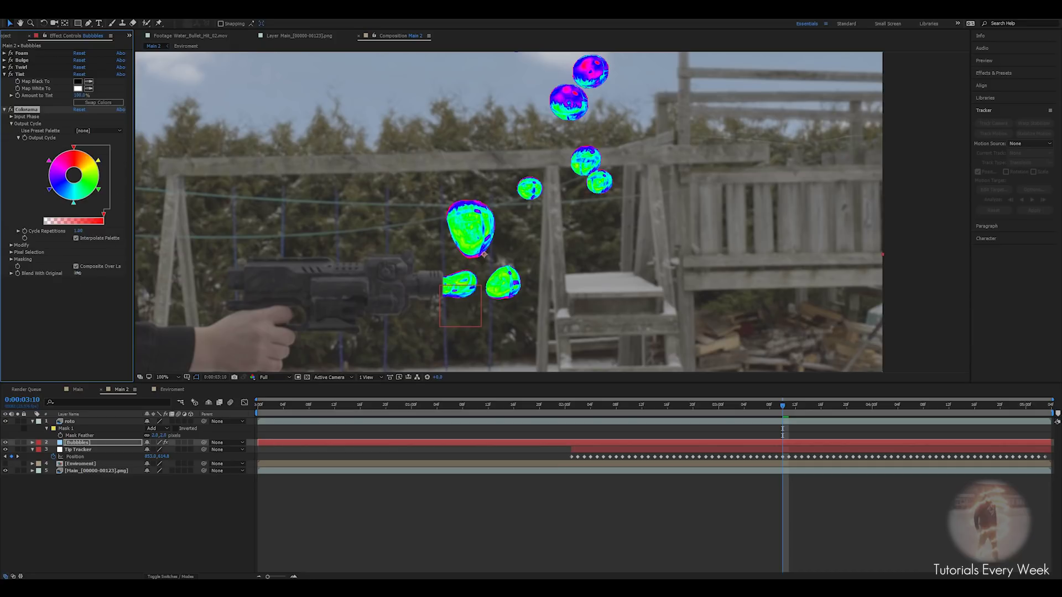
left_click_drag(78, 273, 103, 273)
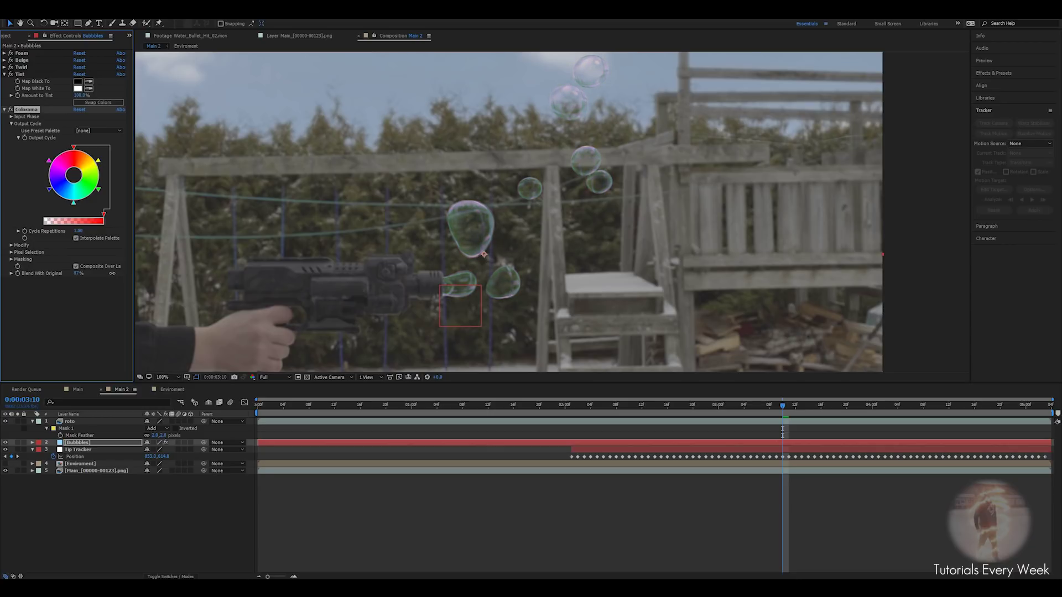
scroll(311, 206, "up", 1)
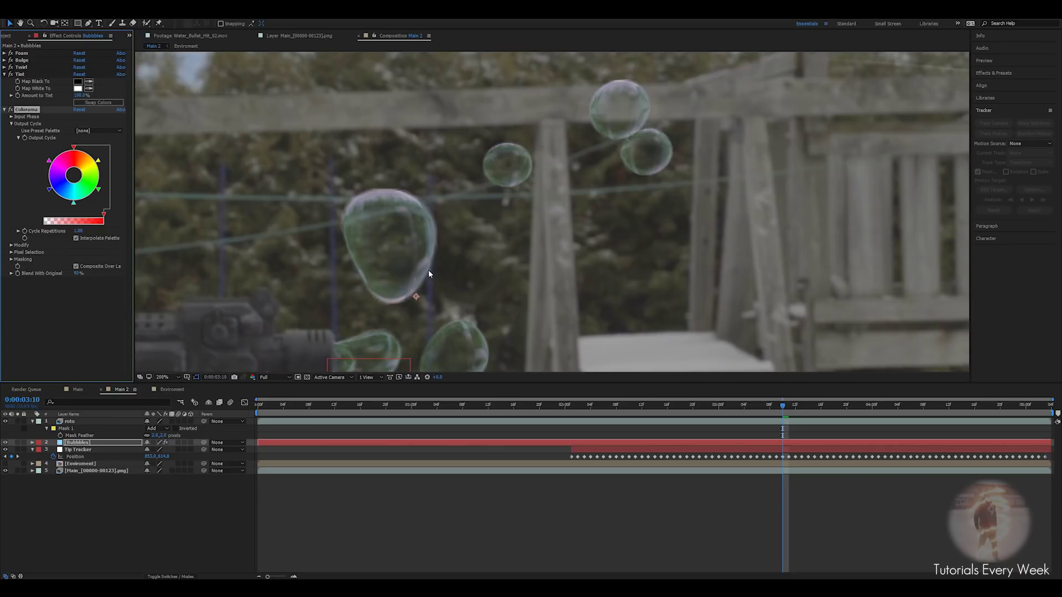
left_click_drag(389, 265, 412, 234)
Try Colorama's Golden 1 preset palette on the bubbles and delete the Colorama effect from the Bubbles layer.
left_click(84, 131)
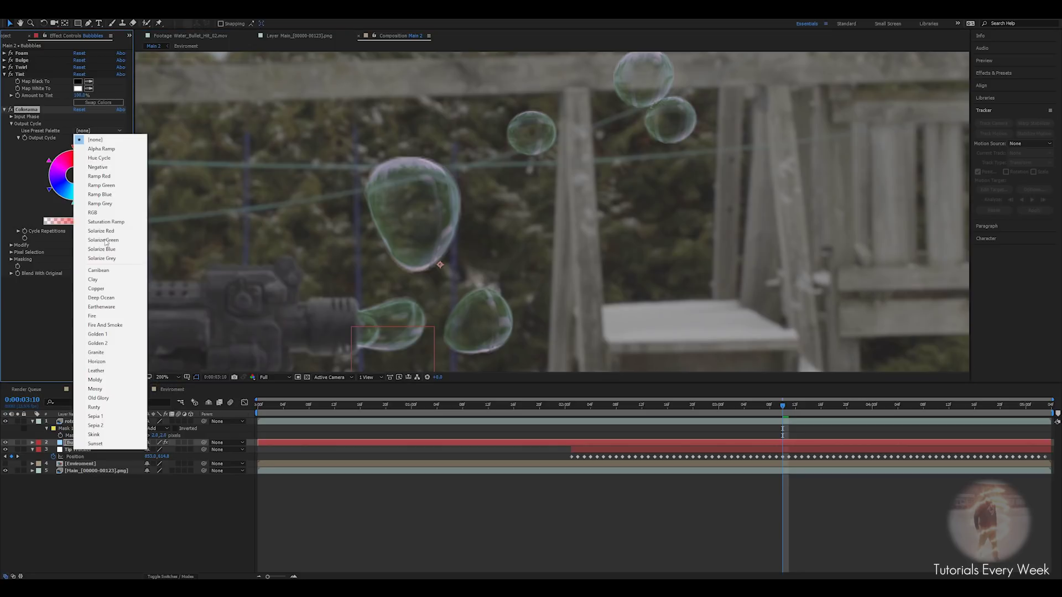
left_click(113, 335)
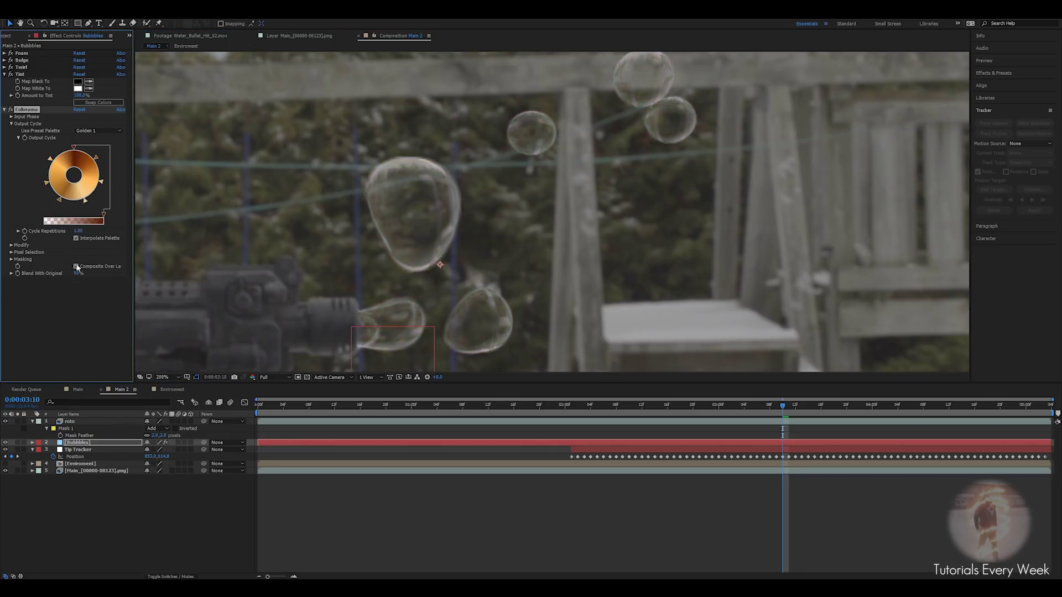
left_click_drag(77, 273, 75, 272)
scroll(558, 238, "down", 2)
scroll(558, 238, "up", 1)
left_click(93, 133)
left_click(38, 112)
key("Delete")
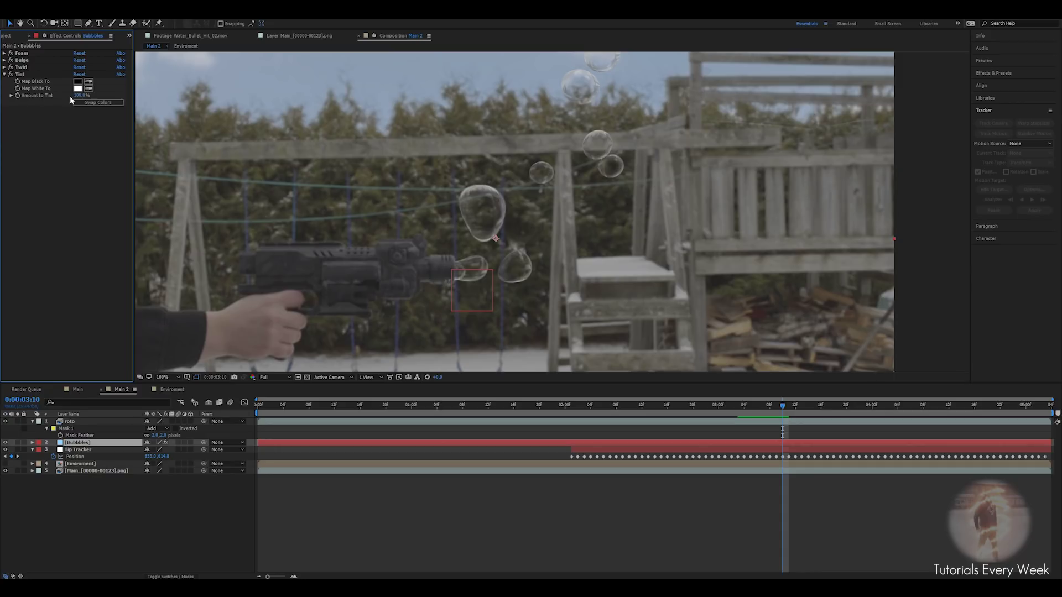
Set the Tint effect's Amount to Tint to 80% and check the bubbles' colour up close.
left_click(81, 95)
key("Return")
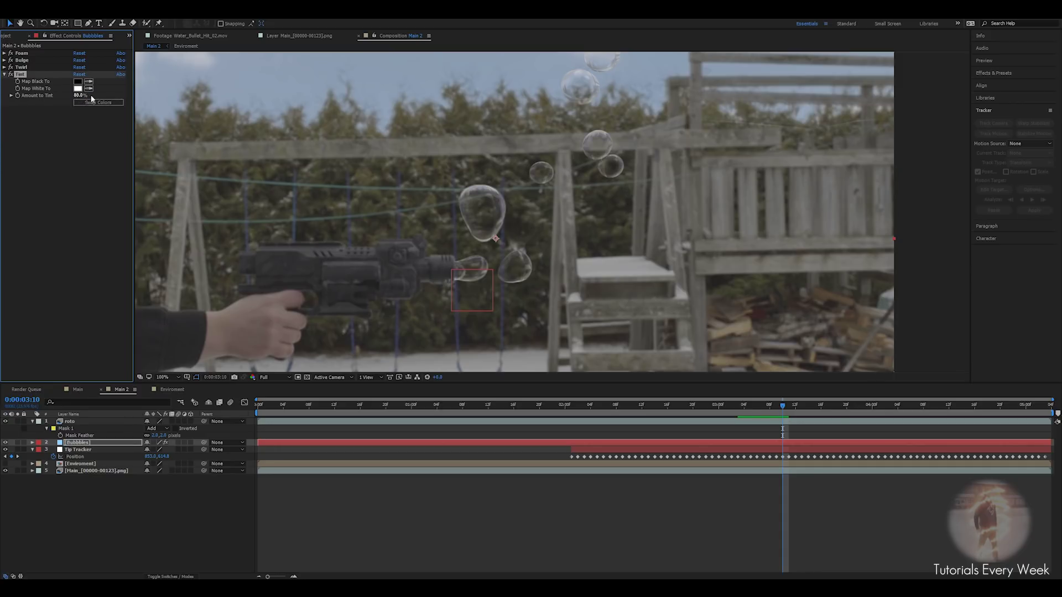
scroll(477, 226, "up", 1)
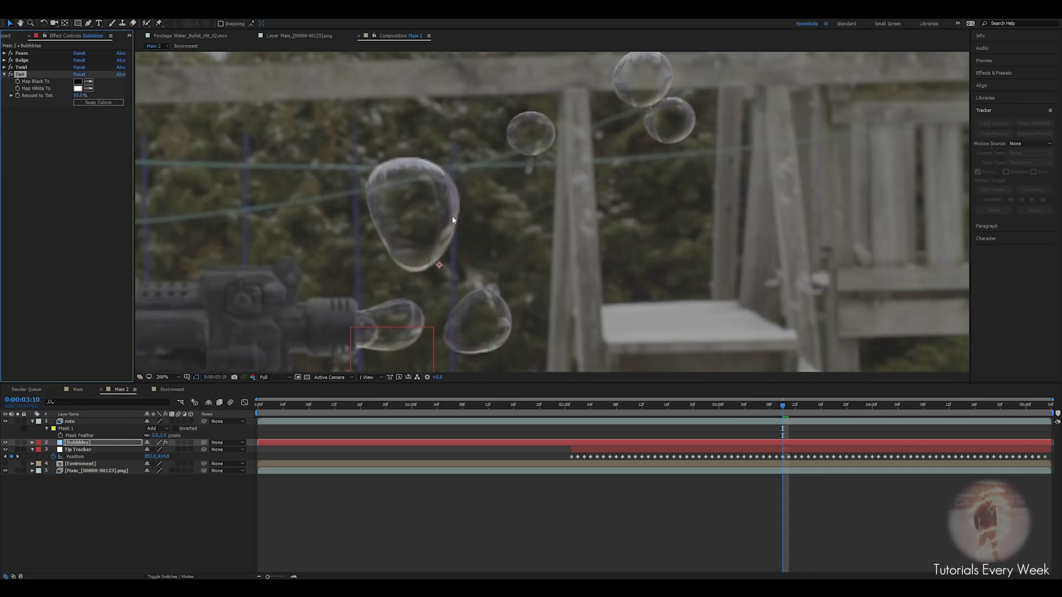
scroll(445, 218, "down", 1)
Add the Fast Blur effect to the Bubbles layer with a Blurriness of 1.
left_click(54, 134)
key("ctrl+space")
type("fas")
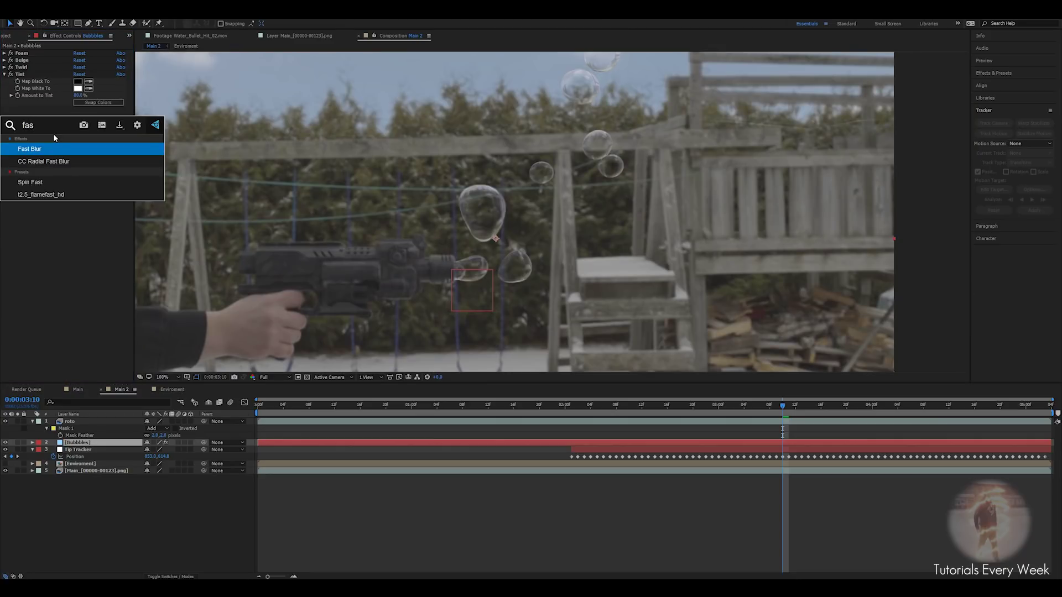
left_click(44, 149)
left_click(82, 117)
type("1")
key("Return")
key("period")
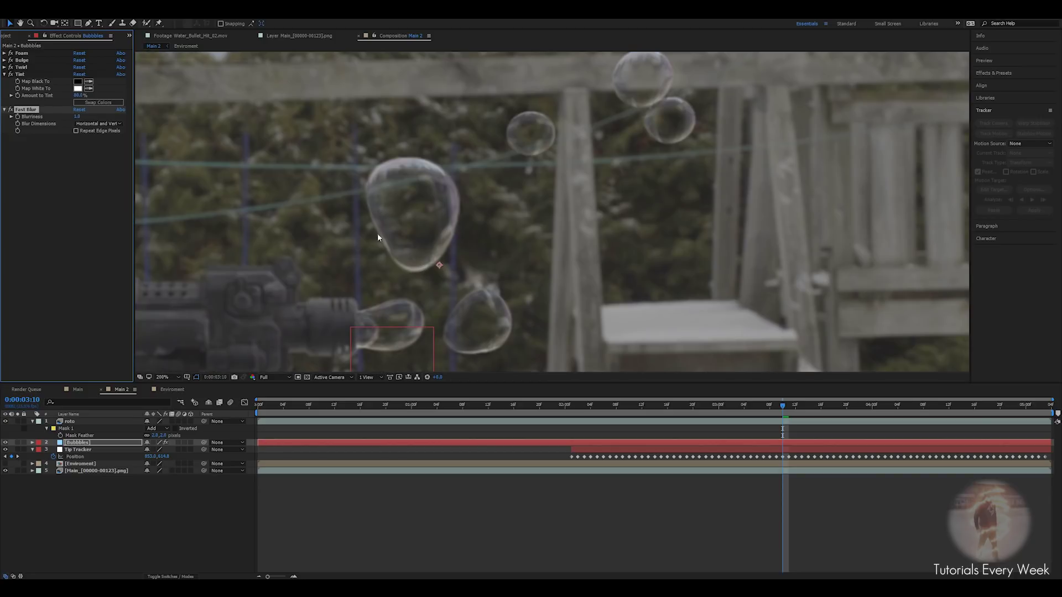
Add the RSMB motion blur effect to the Bubbles layer and review the result up to 0:00:04:13.
left_click(45, 212)
key("ctrl+space")
type("rsmb")
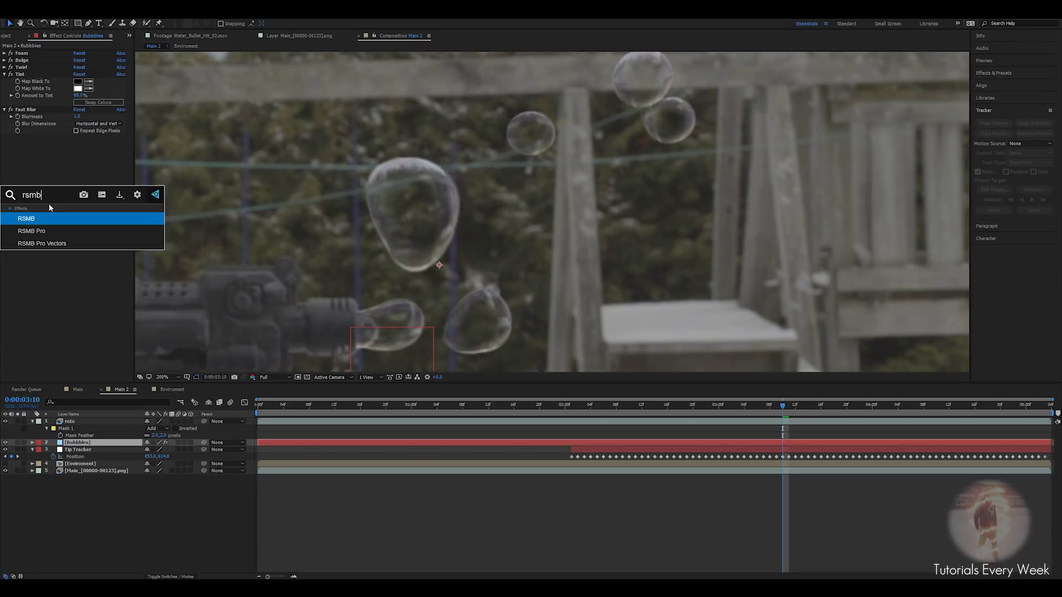
key("Return")
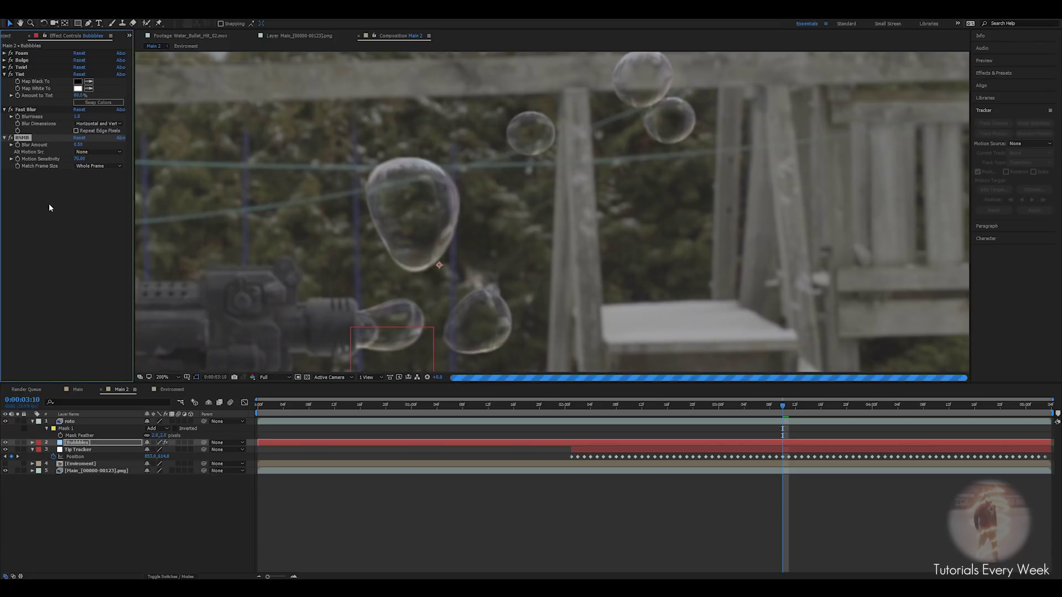
scroll(545, 268, "down", 1)
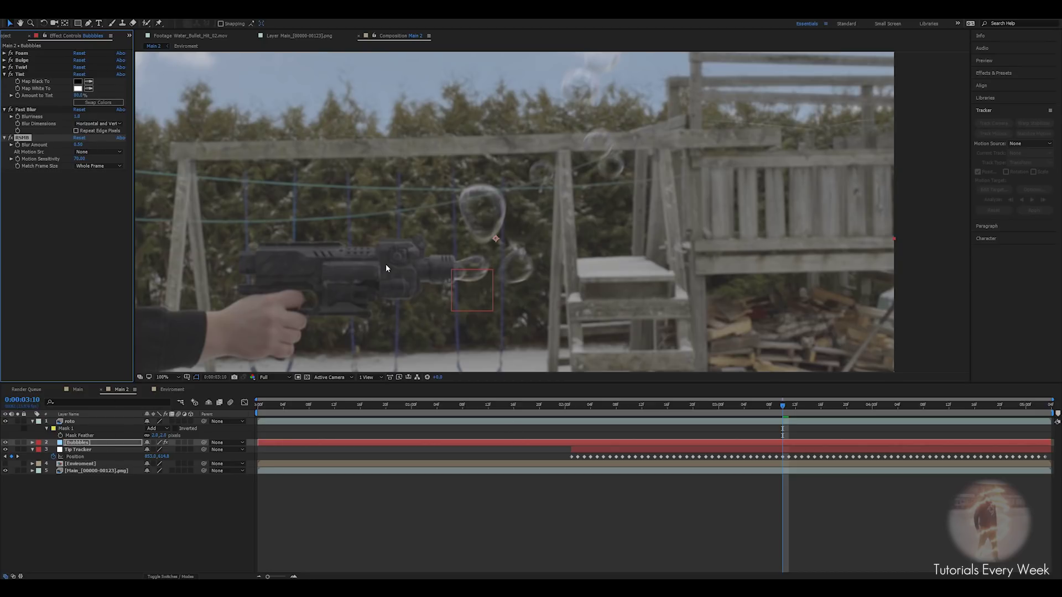
left_click_drag(783, 407, 954, 409)
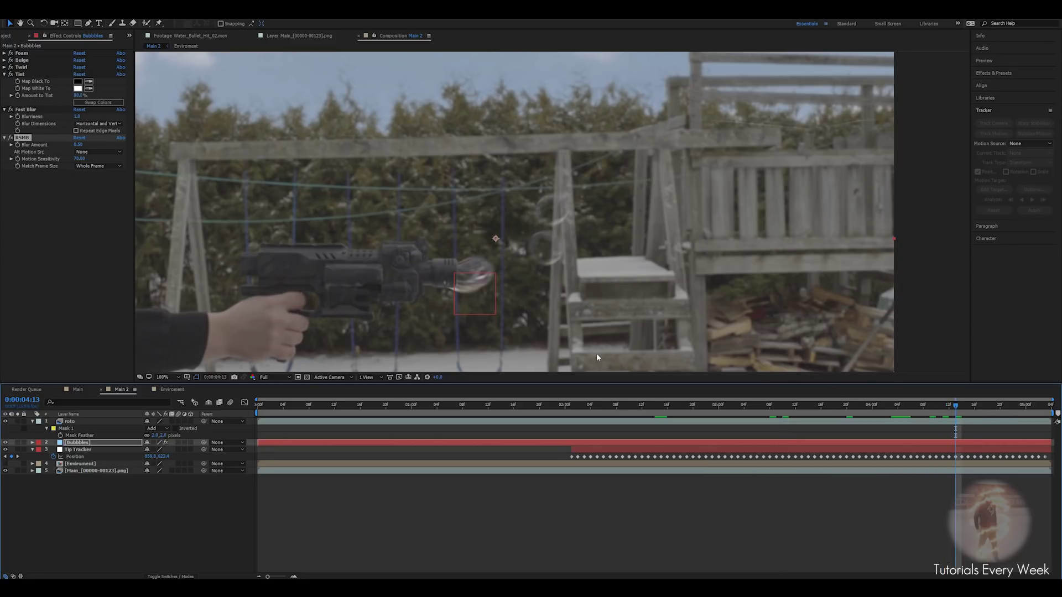
Open the Water_Bullet_Hit_02.mov footage from the project and examine how its splash develops.
left_click(9, 38)
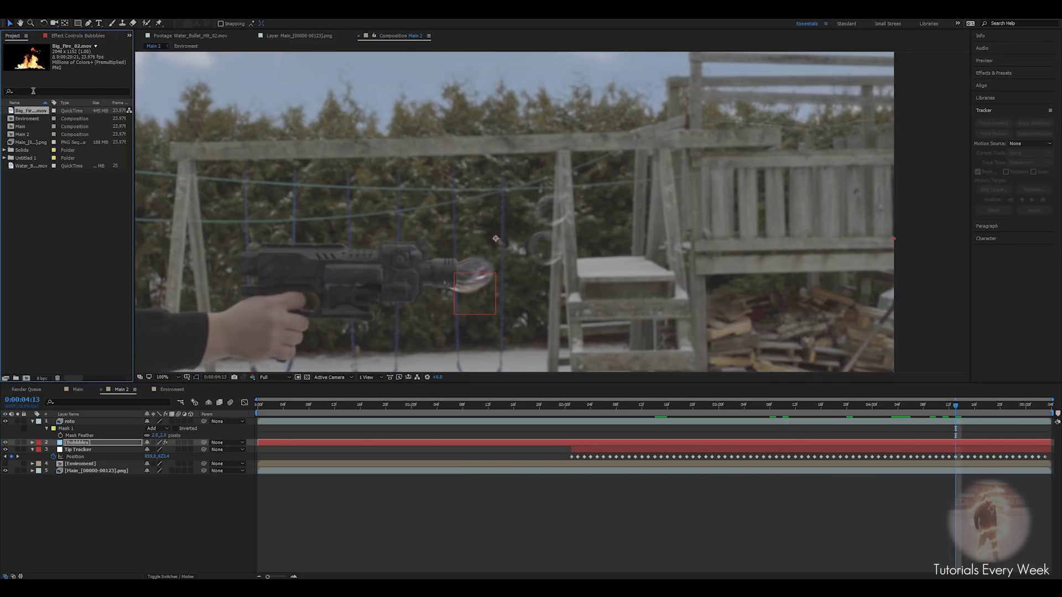
left_click(26, 166)
double_click(27, 166)
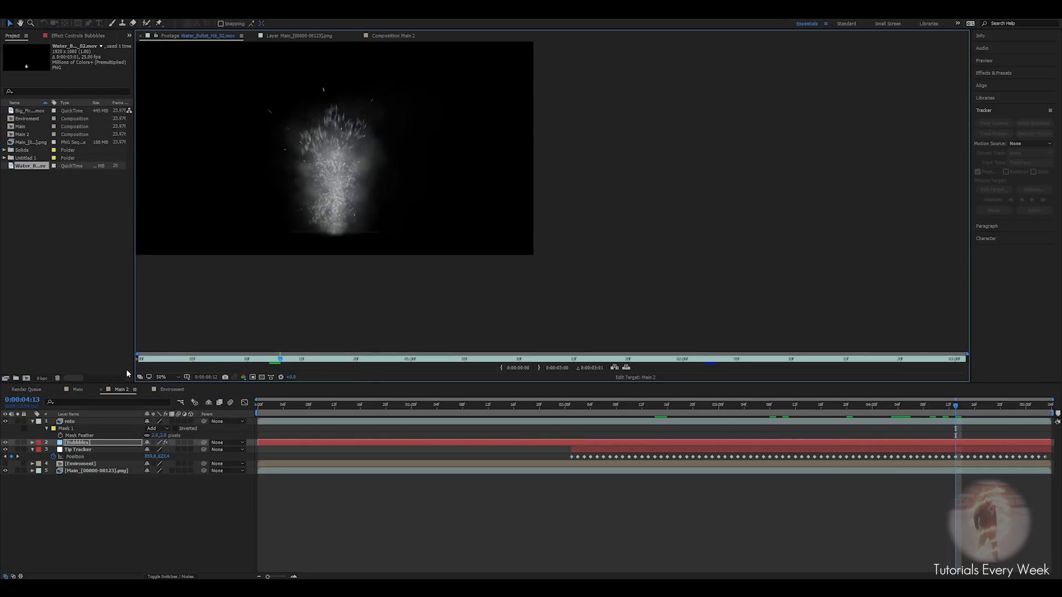
left_click_drag(280, 361, 454, 370)
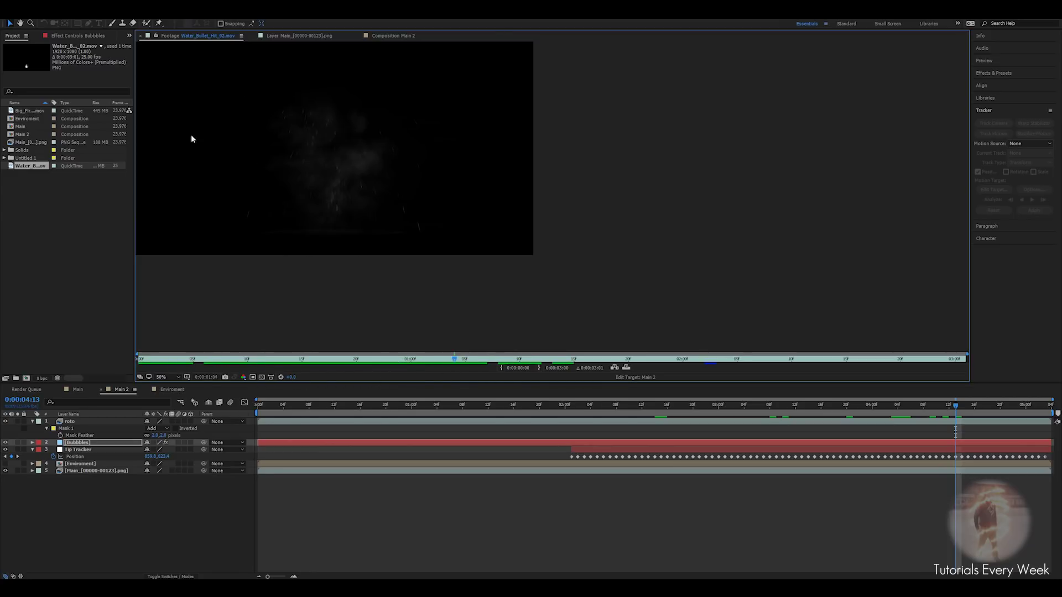
Add Water_Bullet_Hit_02.mov to the Main 2 composition above the Bubbles layer, starting at 0:00:02:09.
left_click(393, 37)
left_click_drag(31, 166, 295, 457)
left_click_drag(954, 407, 623, 420)
left_click_drag(299, 443, 661, 445)
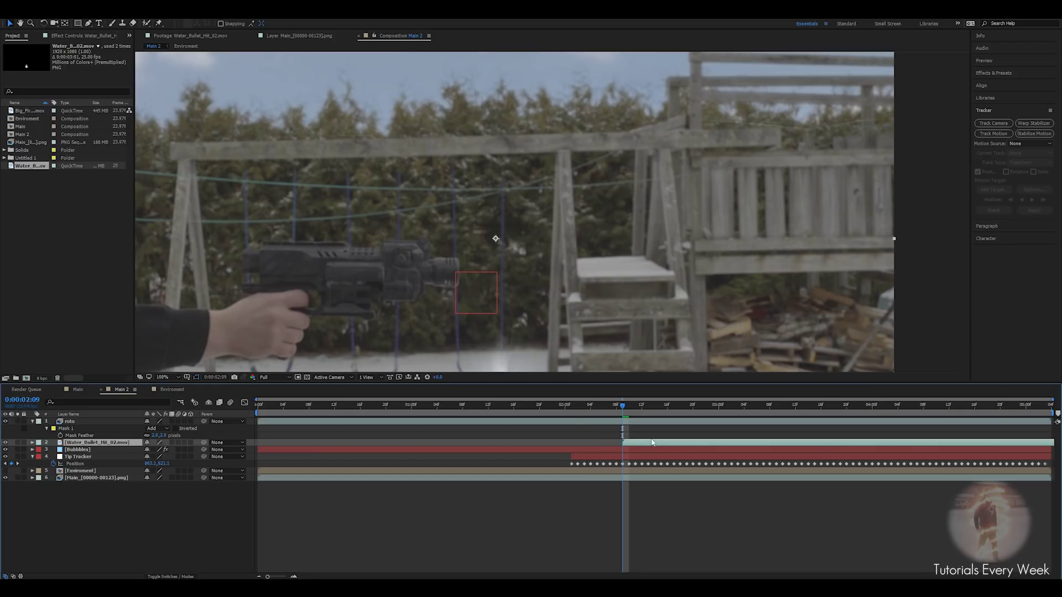
Move the Water_Bullet_Hit_02.mov layer over the gun and rotate it roughly a quarter turn clockwise so it sprays forward.
scroll(491, 278, "down", 1)
left_click_drag(491, 278, 469, 273)
key("r")
left_click_drag(155, 449, 195, 455)
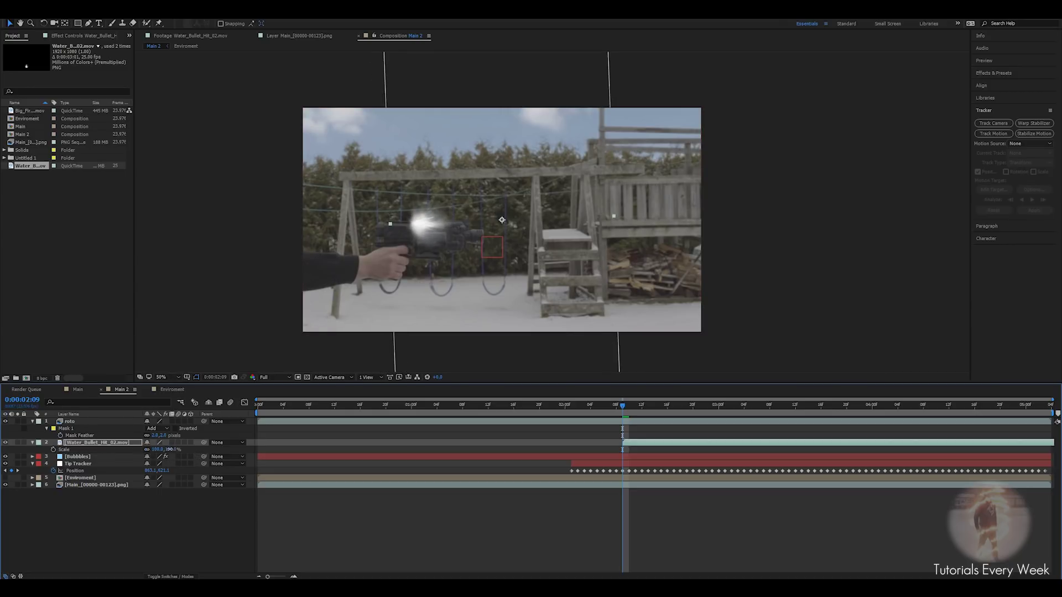
Scale the water splash layer to about 67% and position its origin at the tip of the gun's muzzle.
left_click_drag(167, 449, 150, 449)
scroll(471, 231, "up", 1)
left_click_drag(353, 238, 434, 263)
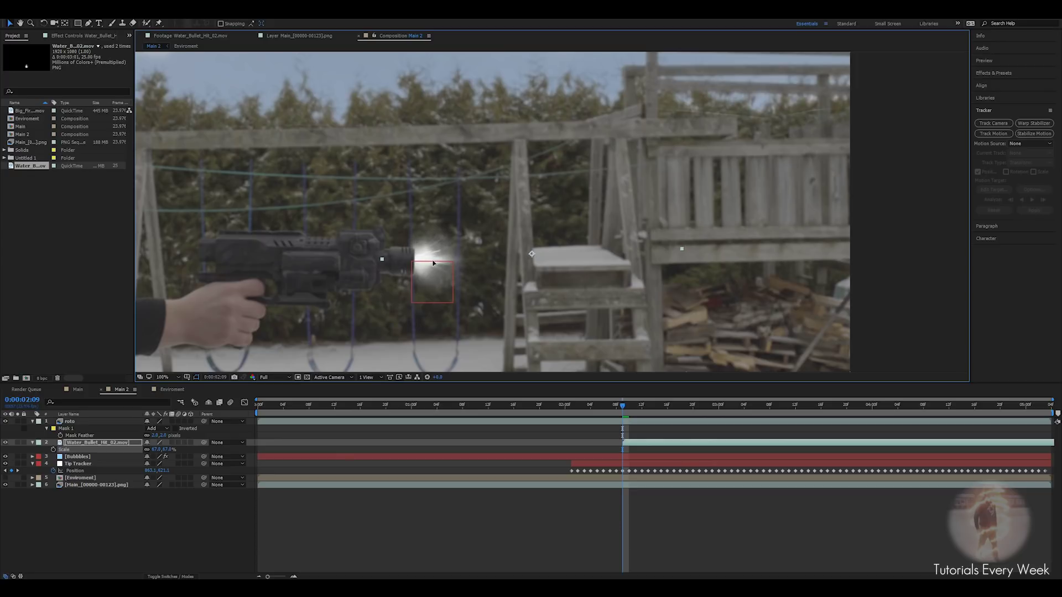
left_click(417, 275)
Set the Water_Bullet_Hit_02.mov layer's opacity to 10% so the splash at the muzzle is only faint.
key("t")
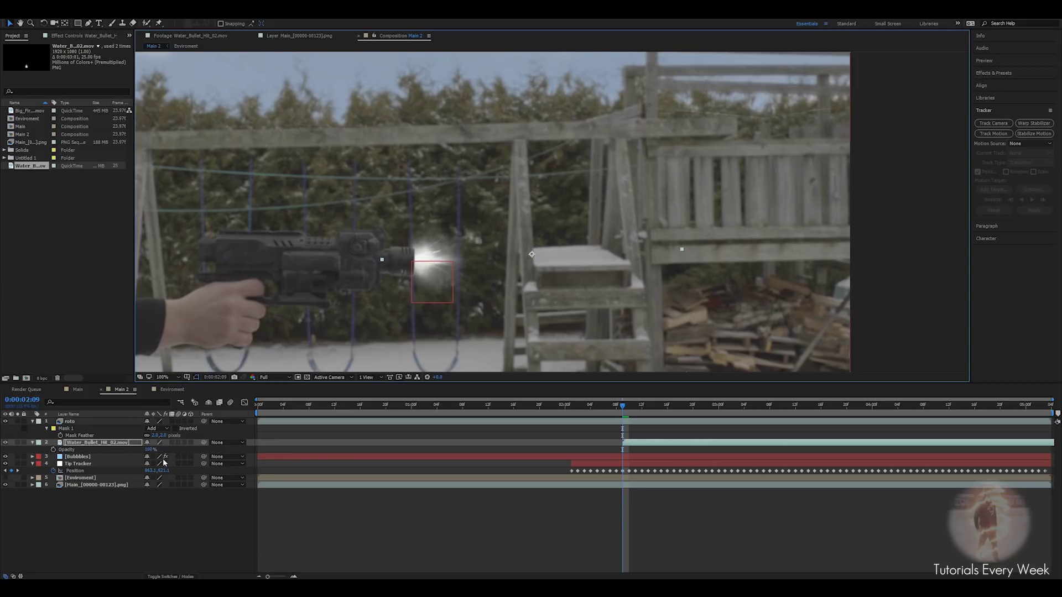
left_click(147, 450)
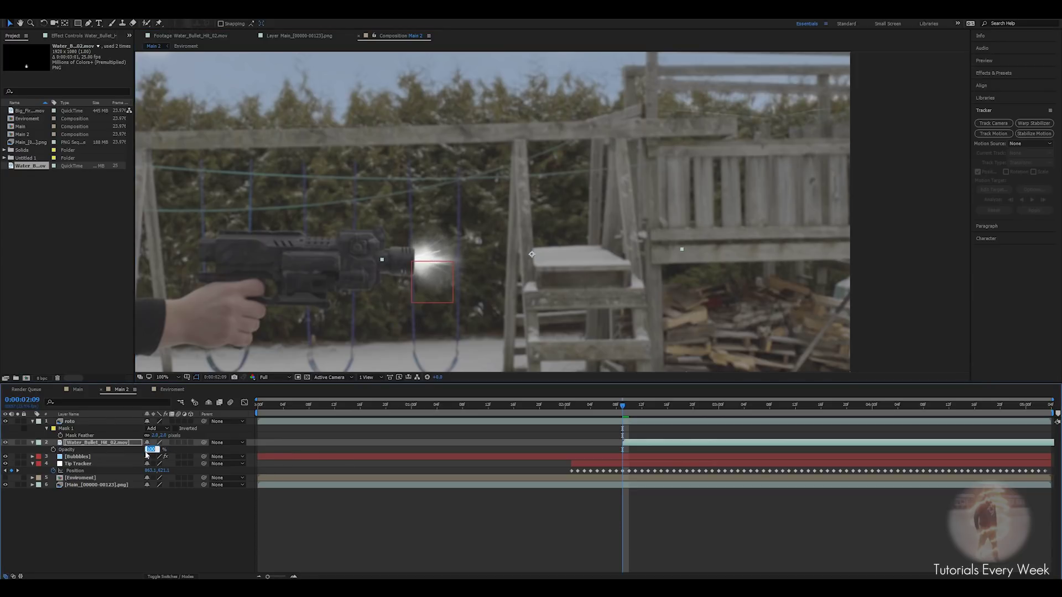
type("10")
key("Return")
scroll(378, 290, "up", 1)
left_click_drag(366, 296, 447, 194)
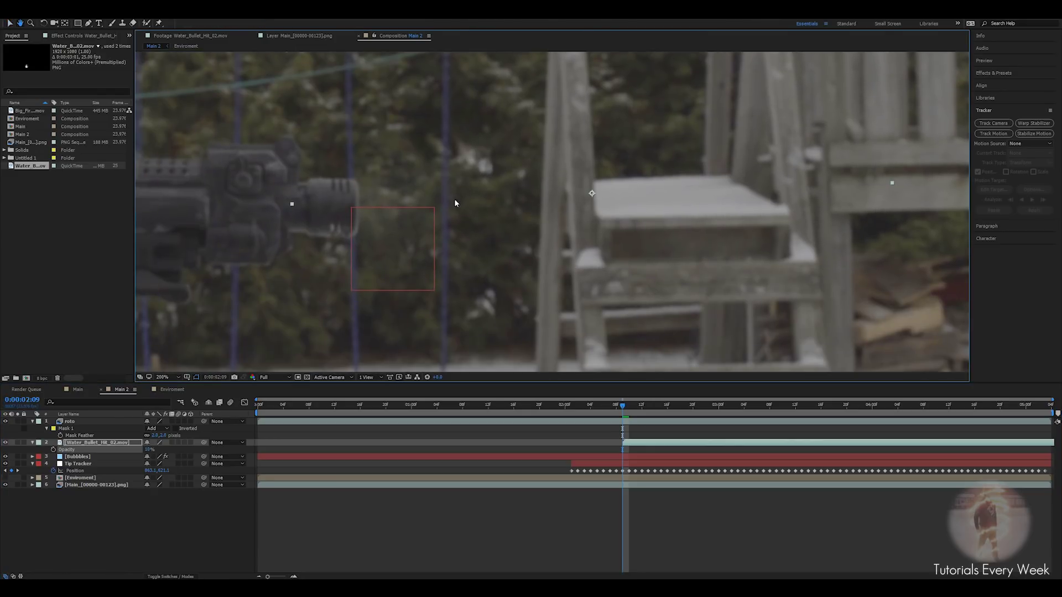
Preview the Main 2 composition and review how the faint splash and the bubbles leave the gun's muzzle.
left_click_drag(622, 406, 660, 410)
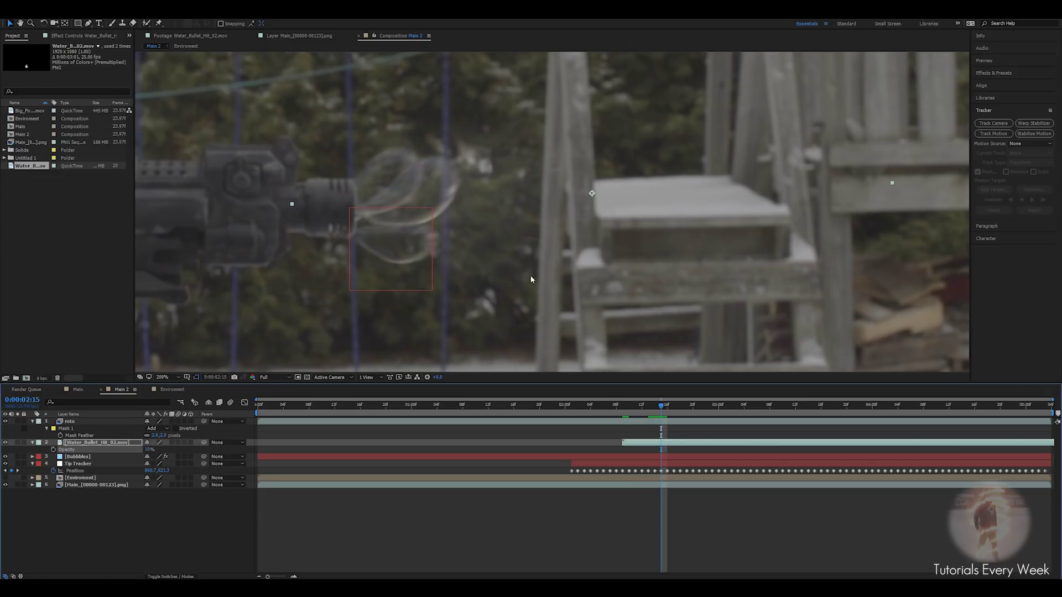
scroll(439, 212, "down", 3)
key("space")
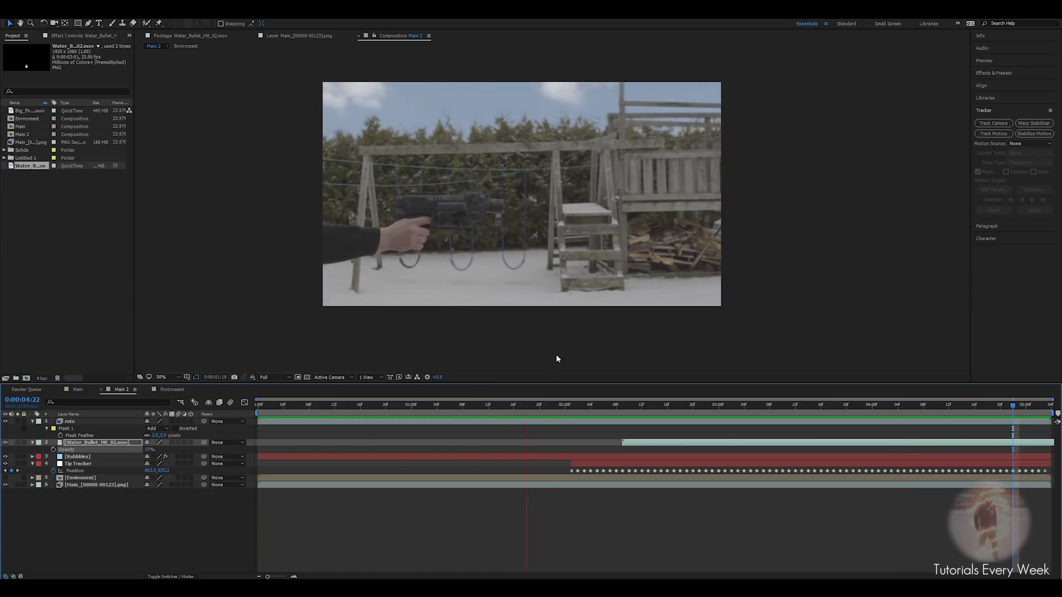
left_click_drag(618, 406, 693, 411)
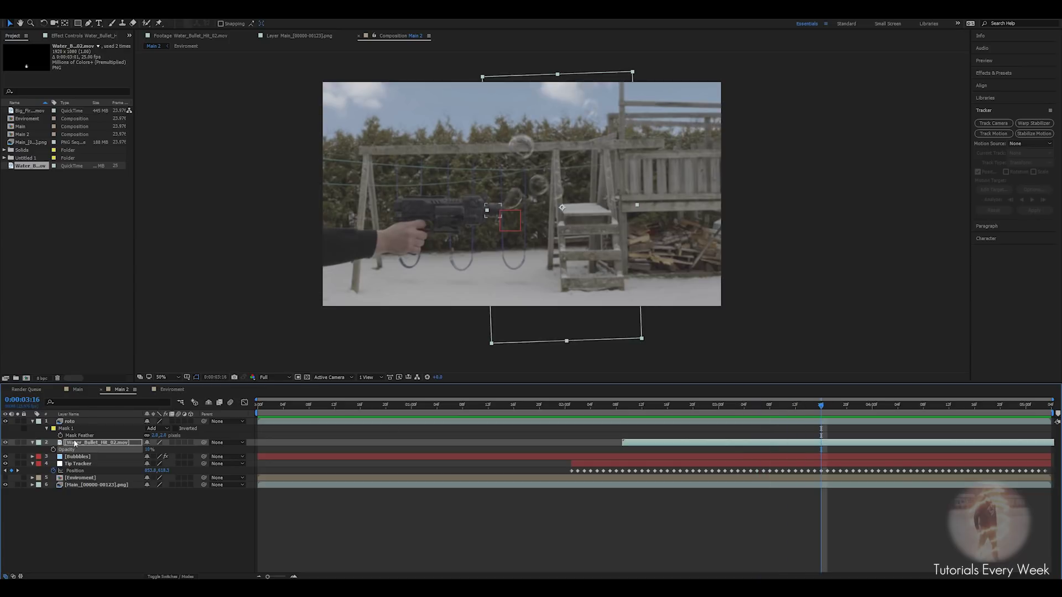
In the Bubbles layer's Foam physics, lower the viscosity to about 0.32 and set the wind speed to 4.
left_click(78, 457)
left_click(64, 36)
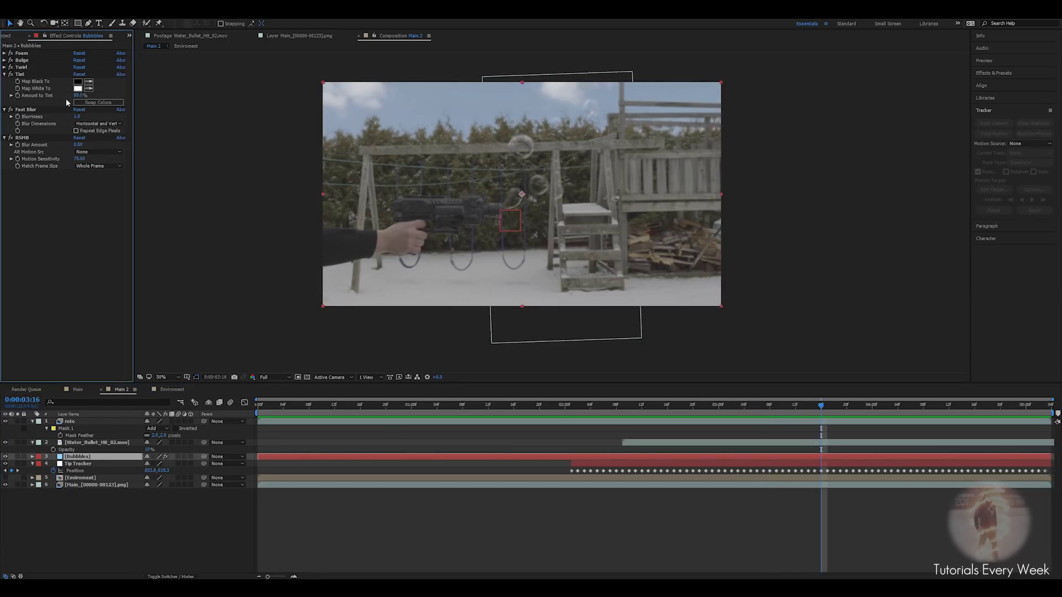
left_click(4, 53)
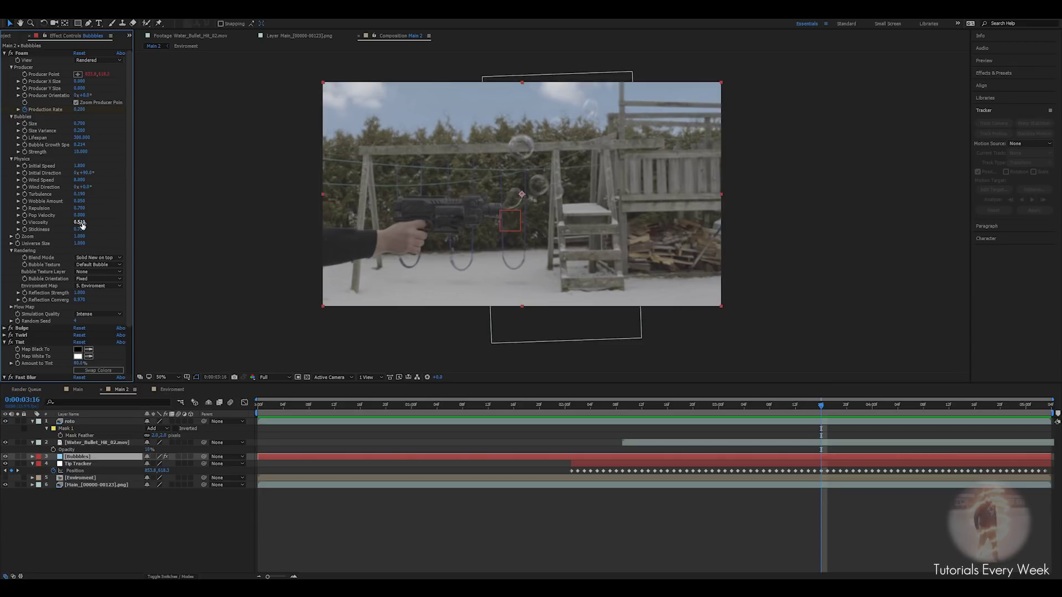
left_click_drag(82, 224, 74, 226)
left_click(80, 181)
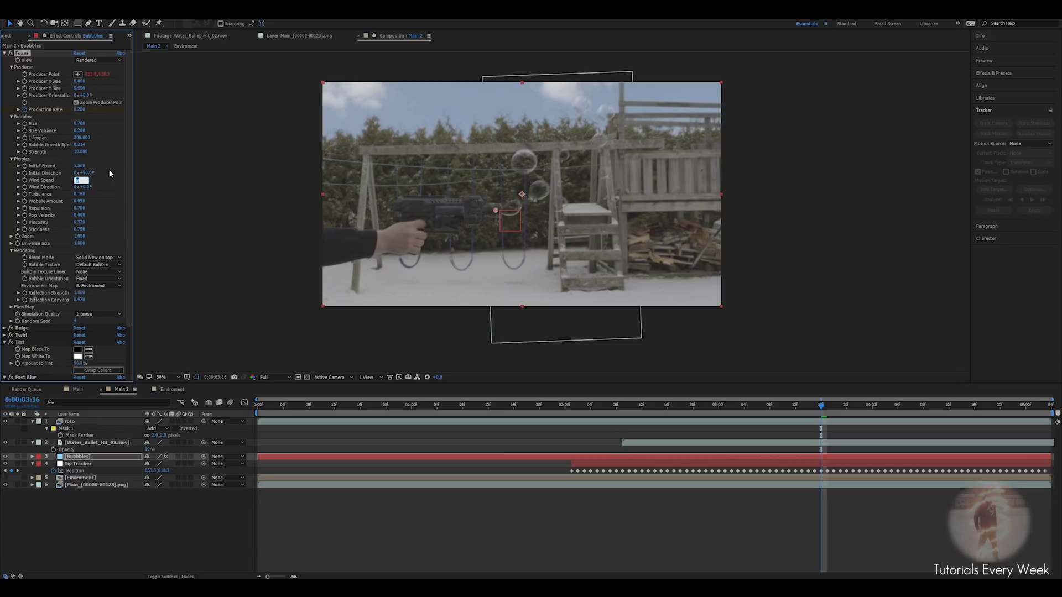
type("4")
key("Return")
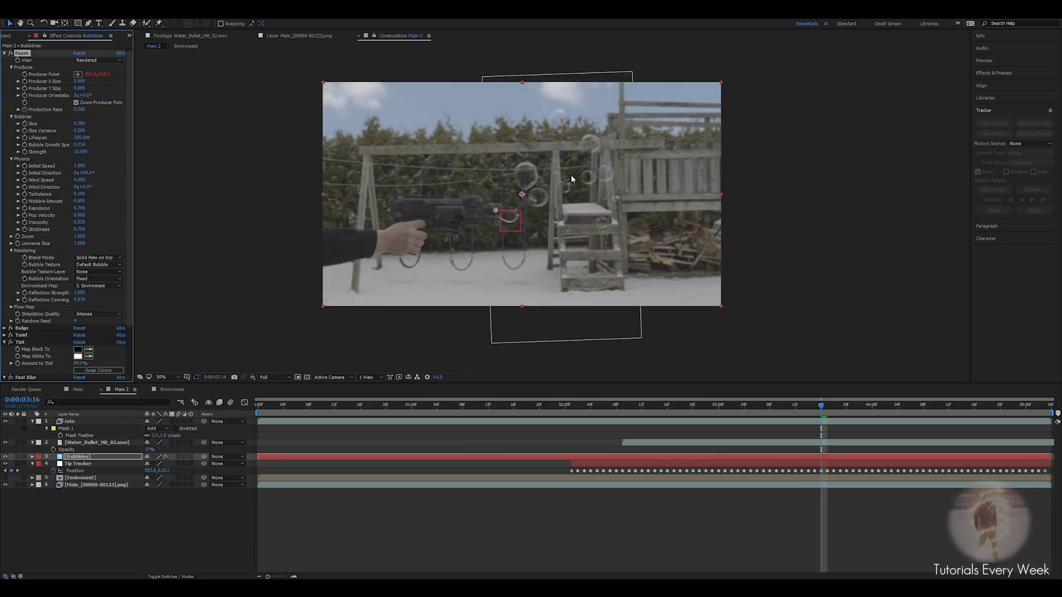
Inspect the adjusted bubbles near the muzzle and follow their flight to around 0:00:04:05.
scroll(529, 208, "up", 1)
scroll(513, 211, "down", 1)
left_click_drag(512, 213, 515, 205)
left_click(671, 506)
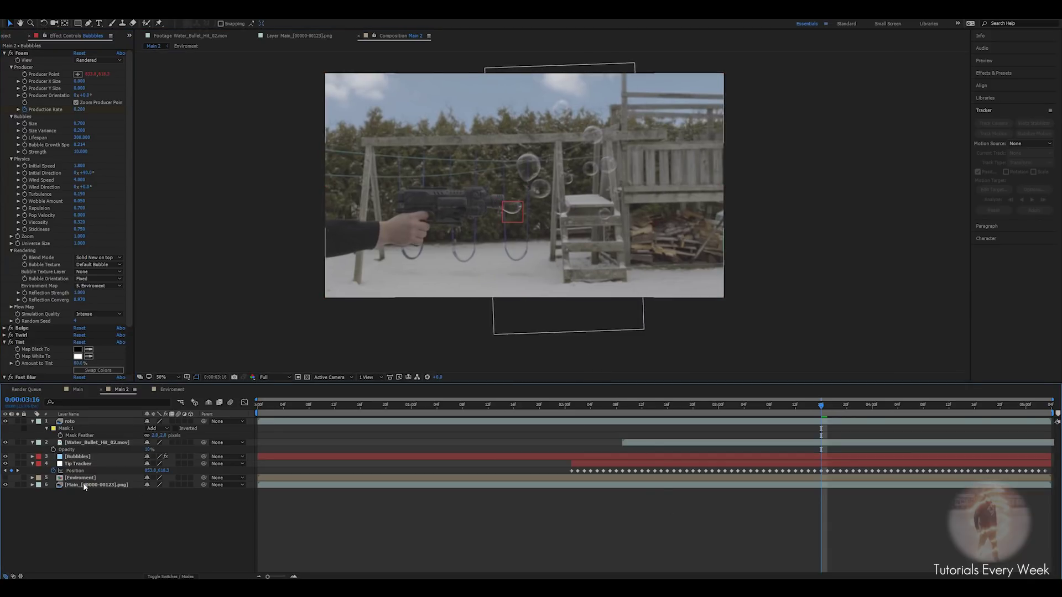
left_click_drag(821, 405, 904, 408)
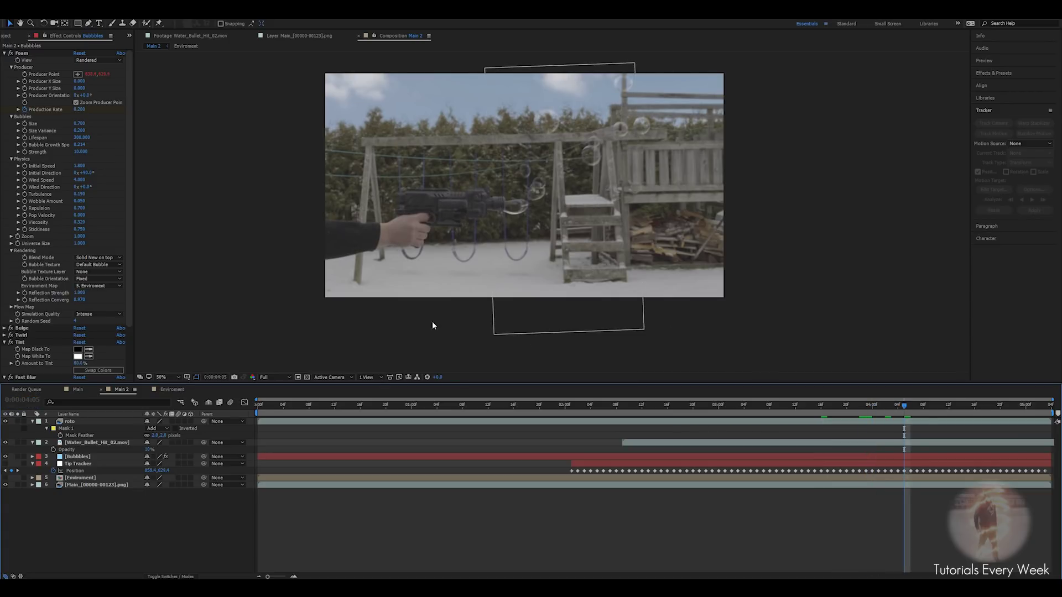